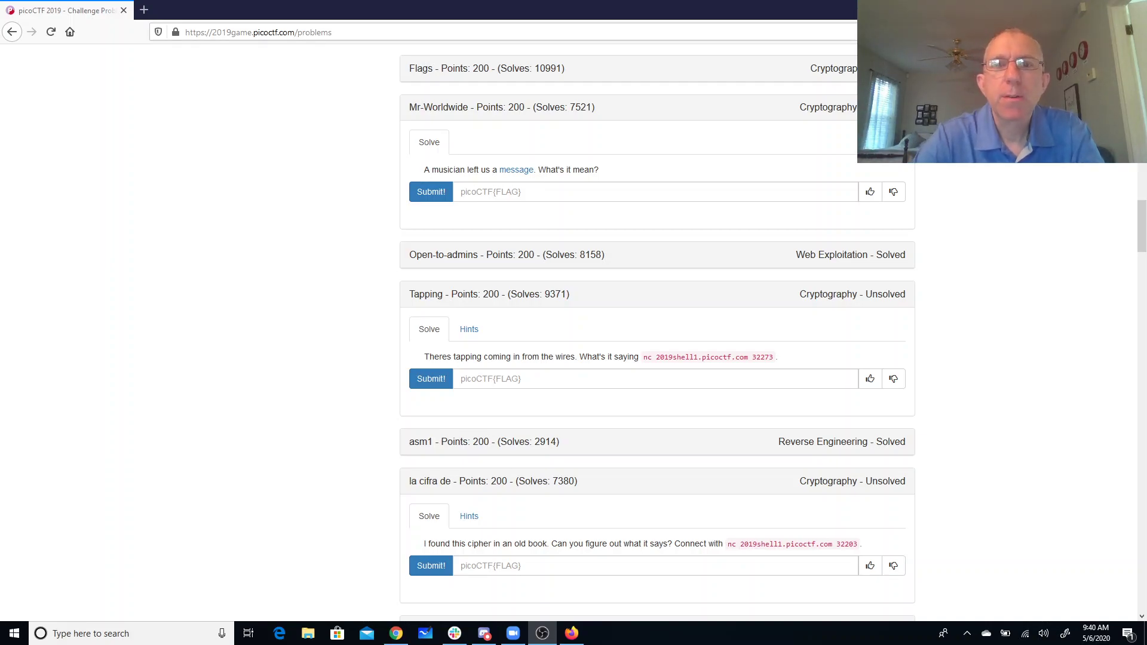
Open the Mr-Worldwide challenge's message.txt in Notepad
left_click(518, 172)
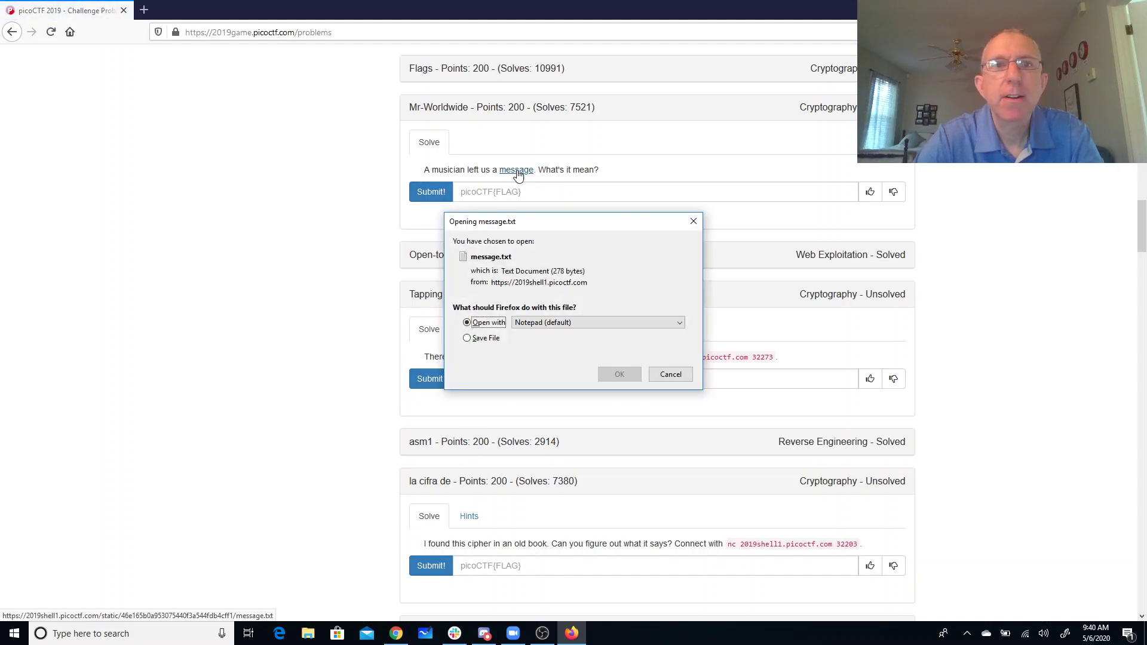
left_click(620, 375)
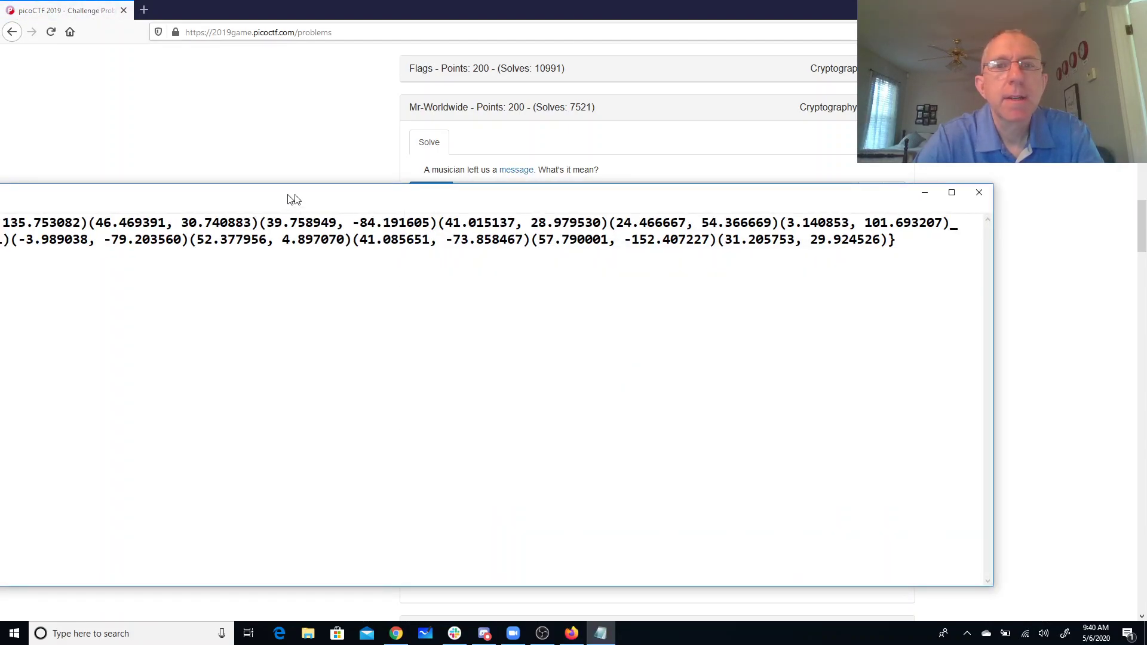
Select the coordinate pairs inside the picoCTF{…} braces in the Notepad message
mouse_move(295, 197)
left_mouse_down()
mouse_move(552, 194)
mouse_move(238, 195)
mouse_move(492, 177)
left_mouse_up()
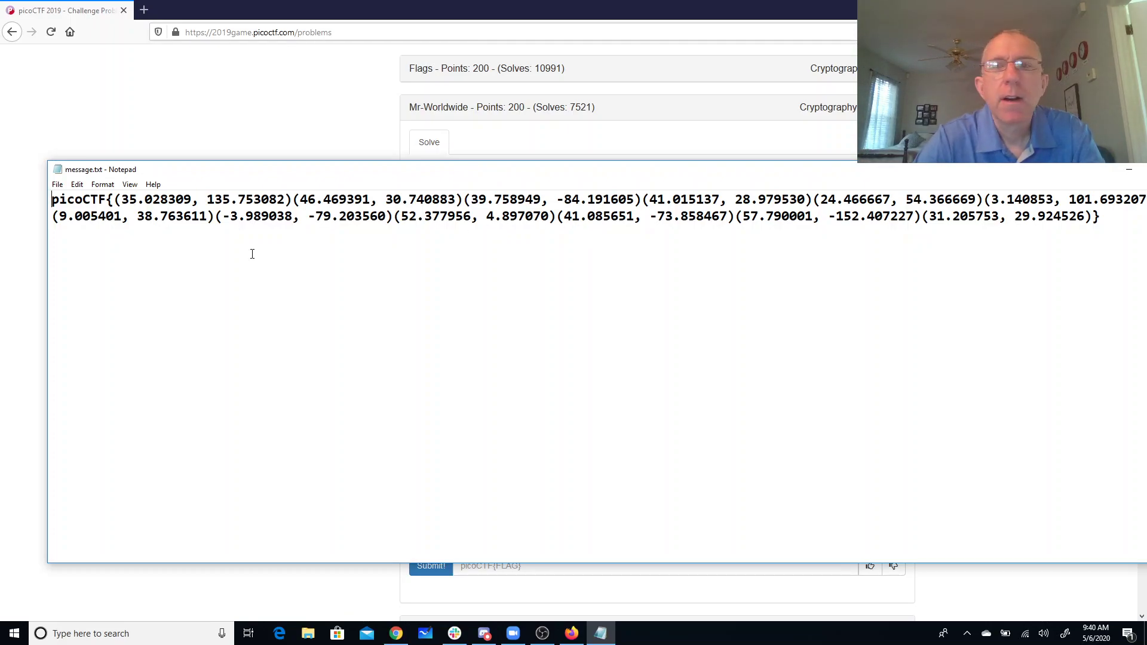
mouse_move(114, 200)
left_mouse_down()
mouse_move(773, 269)
mouse_move(1094, 251)
left_mouse_up()
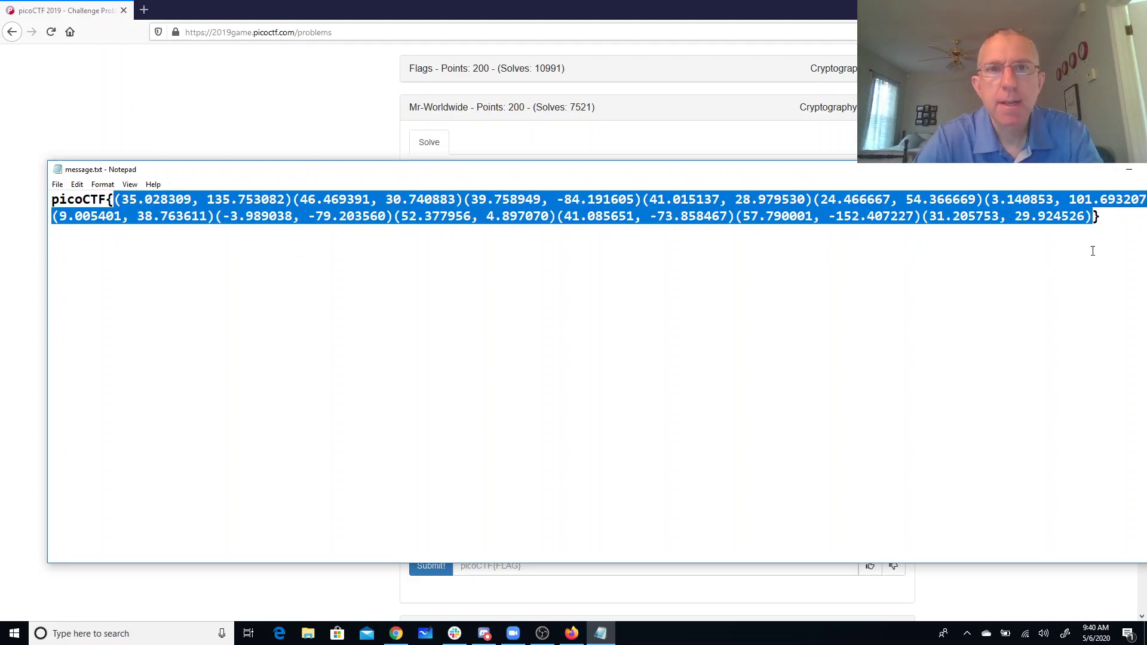
Load hamstermap.com in a new tab and go to its Quick Map page
left_click(144, 11)
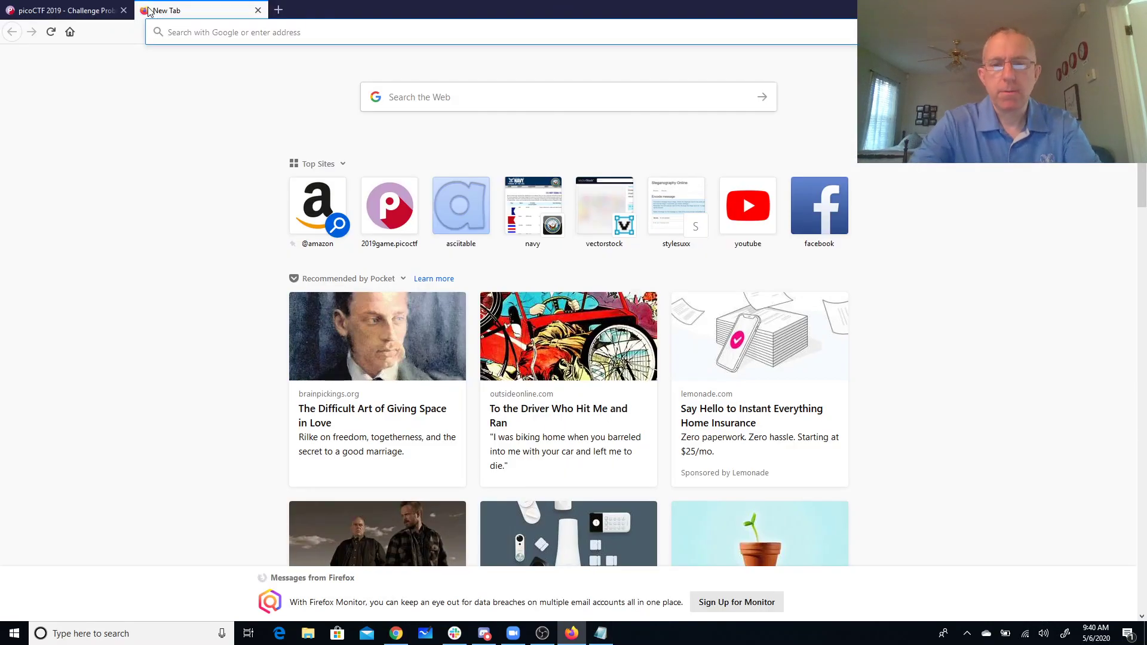
type("hamstermap.com")
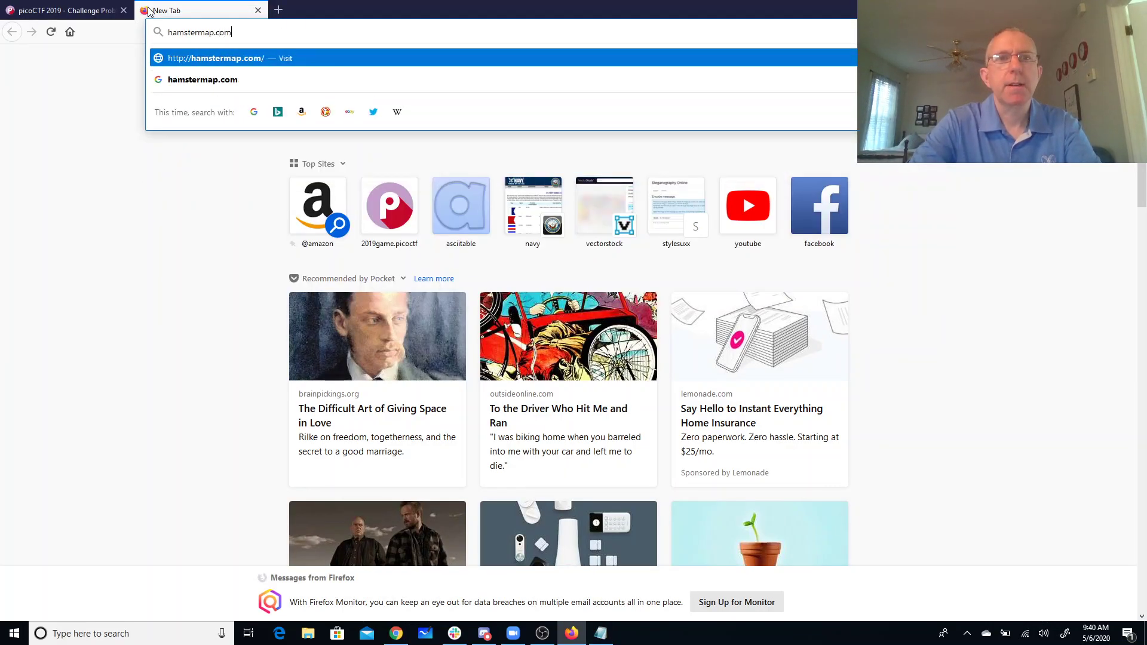
key("Return")
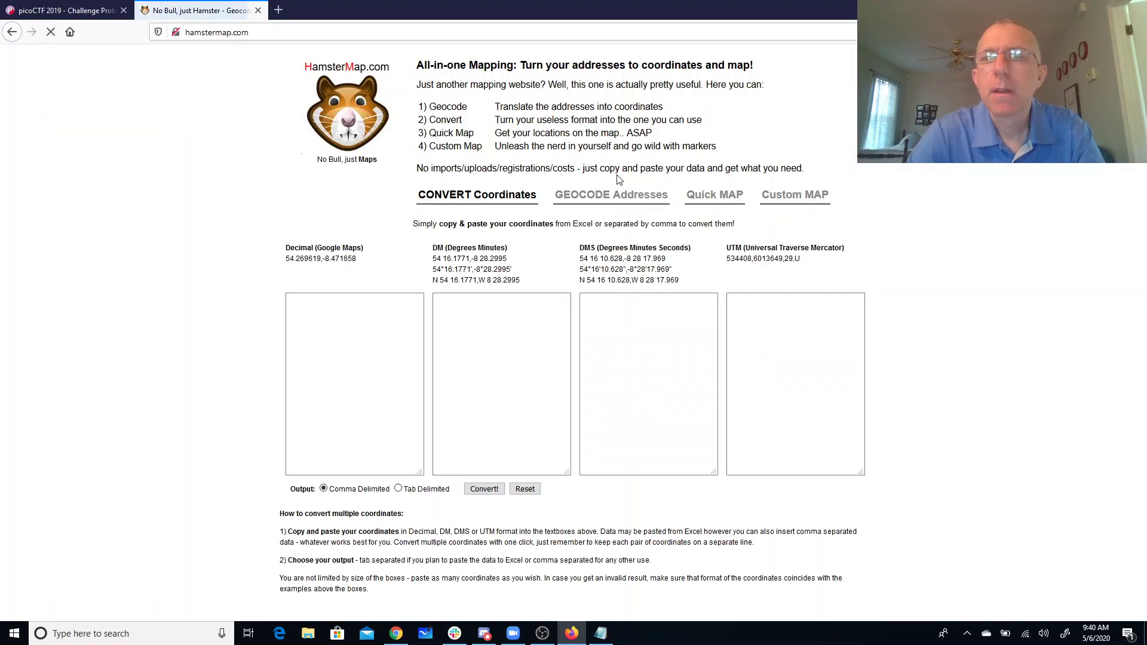
left_click(772, 199)
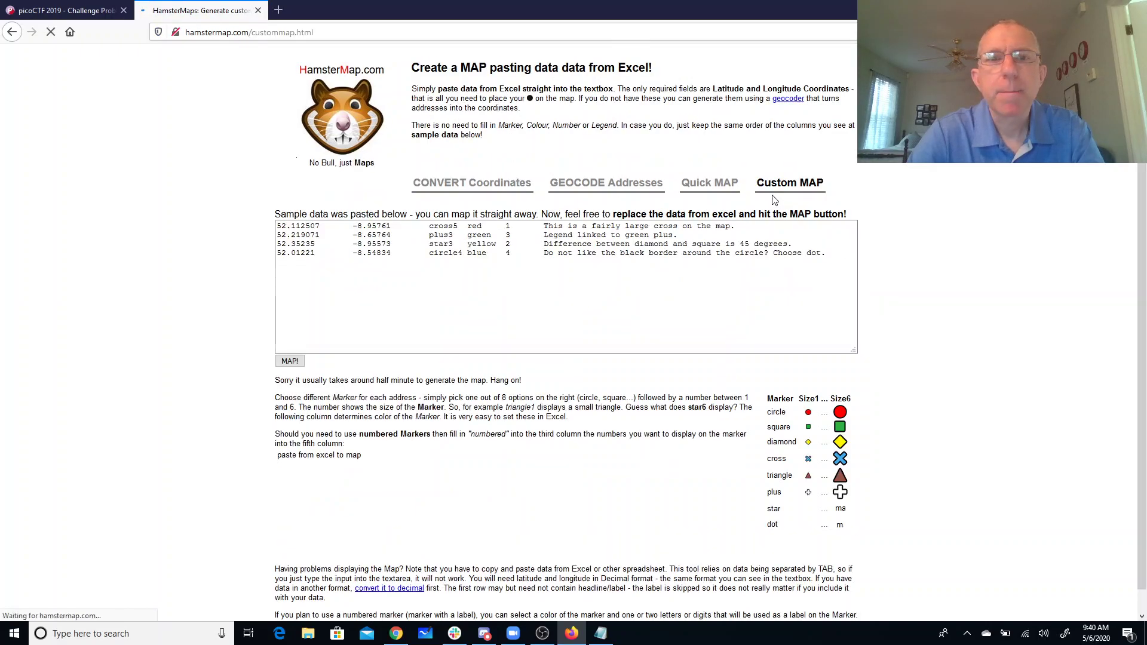
left_click(698, 188)
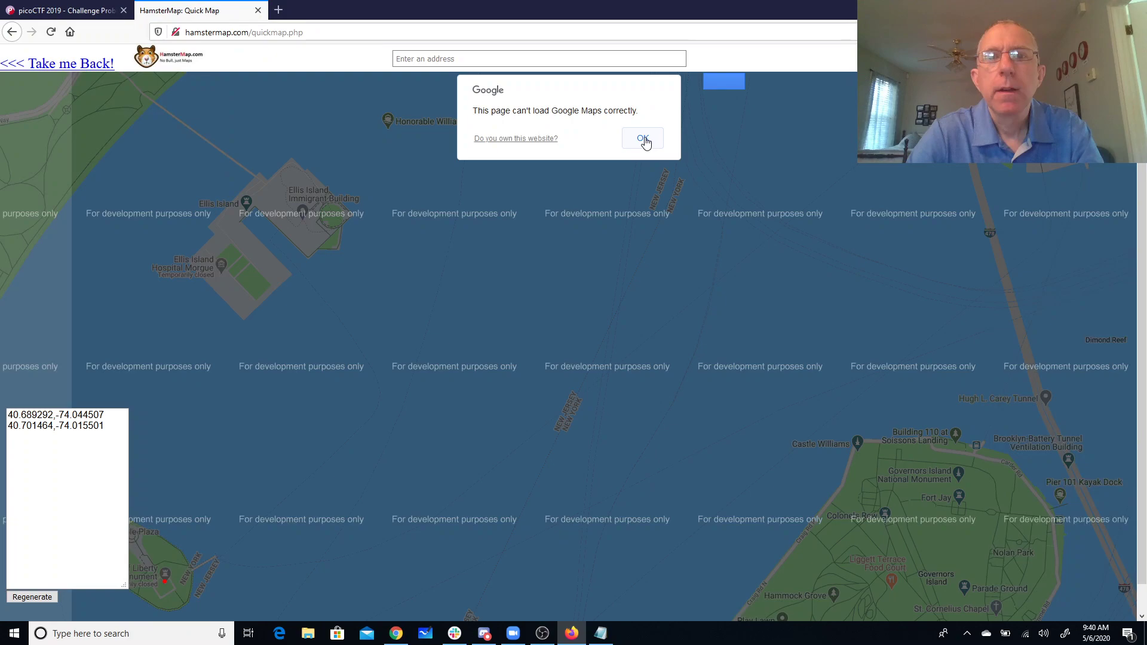
Dismiss the map error and paste the challenge coordinates over the sample list
left_click(644, 141)
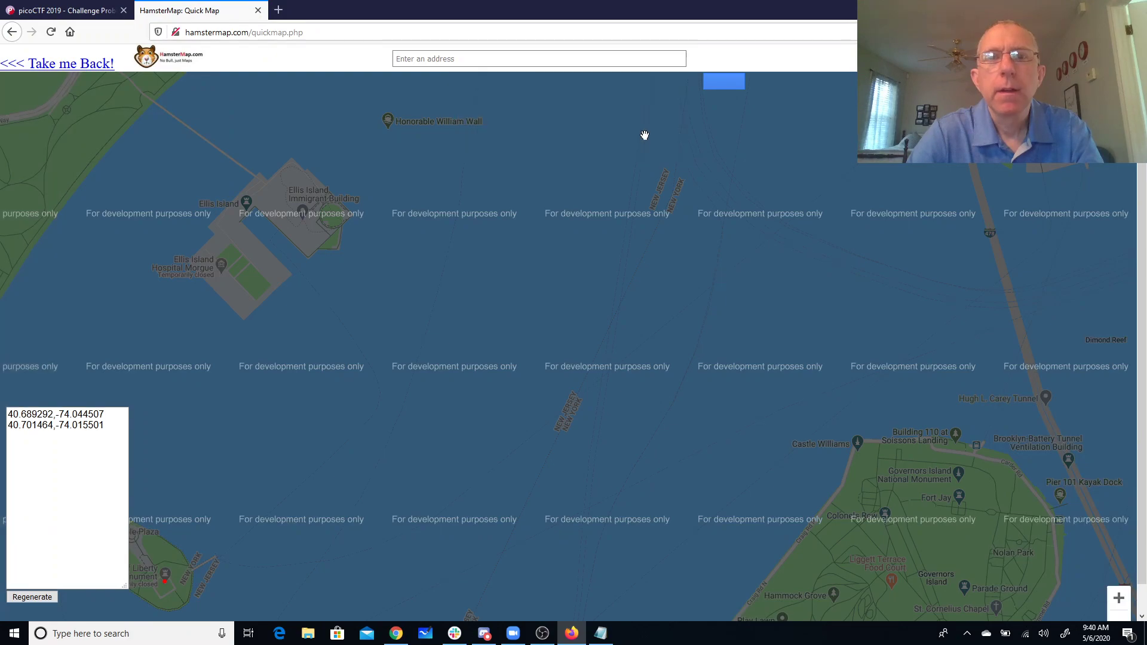
left_click(111, 453)
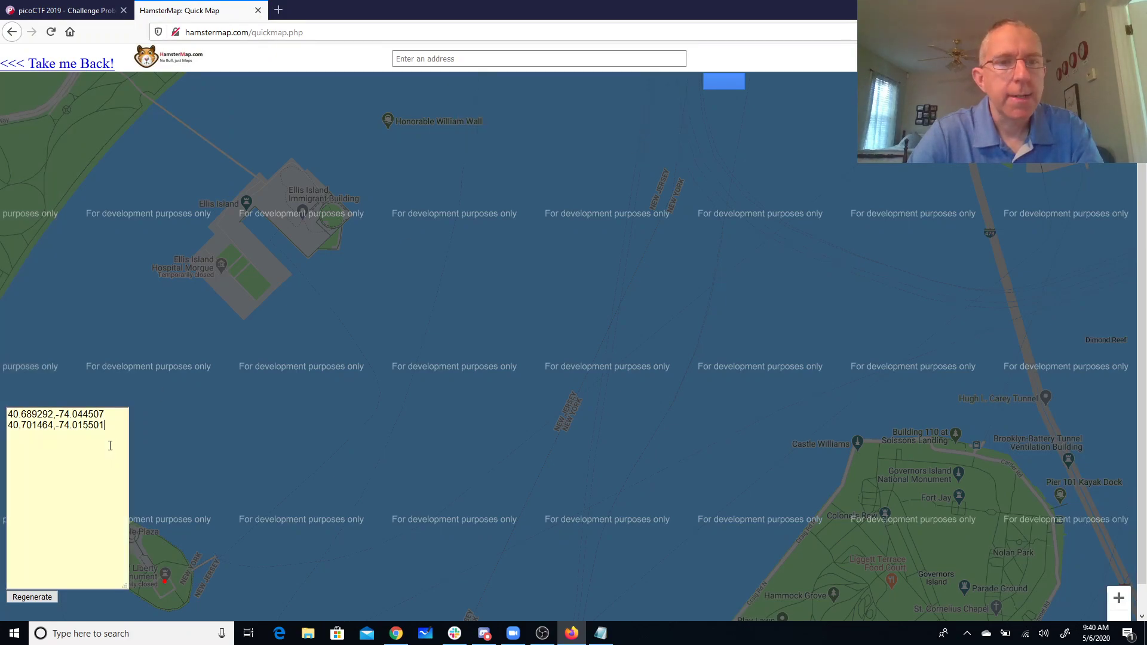
key("ctrl+a")
type("(35.028309, 135.753082)(46.469391, 30.740883)(39.758949, -84.191605)(41.015137, 28.979530)(24.466667, 54.366669)(3.140853, 101.693207)_(9.005401, 38.763611)(-3.989038, -79.203560)(52.377956, 4.897070)(41.085651, -73.858467)(57.790001, -152.407227)(31.205753, 29.924526)")
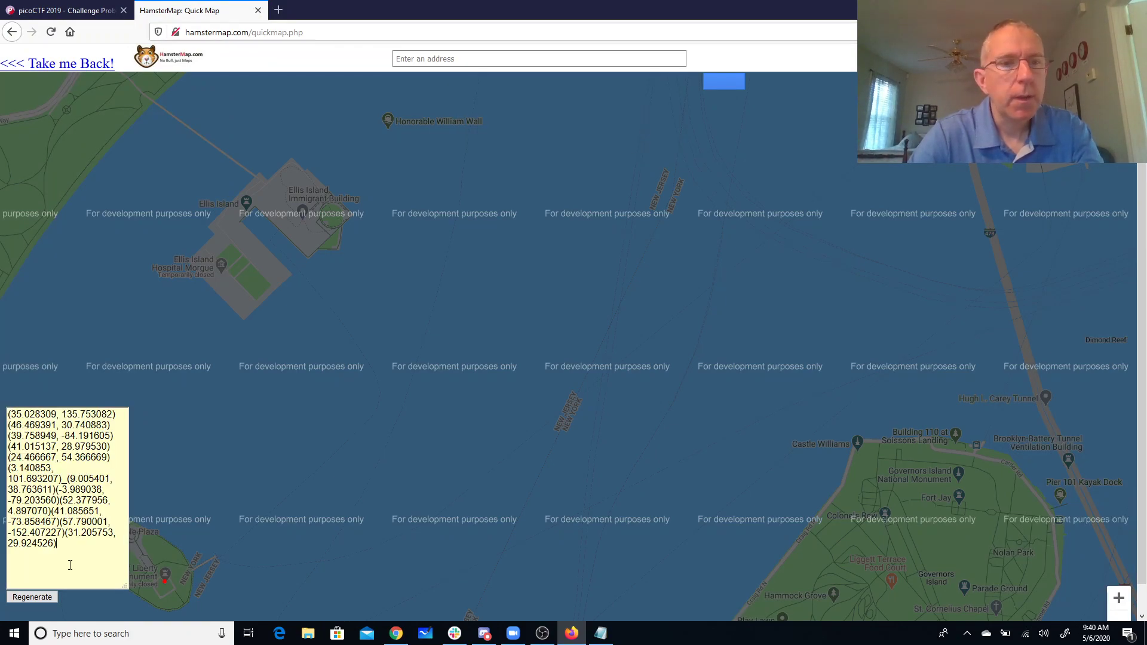
Try stripping the first pair's parentheses, then re-paste the original coordinate list
left_click(10, 414)
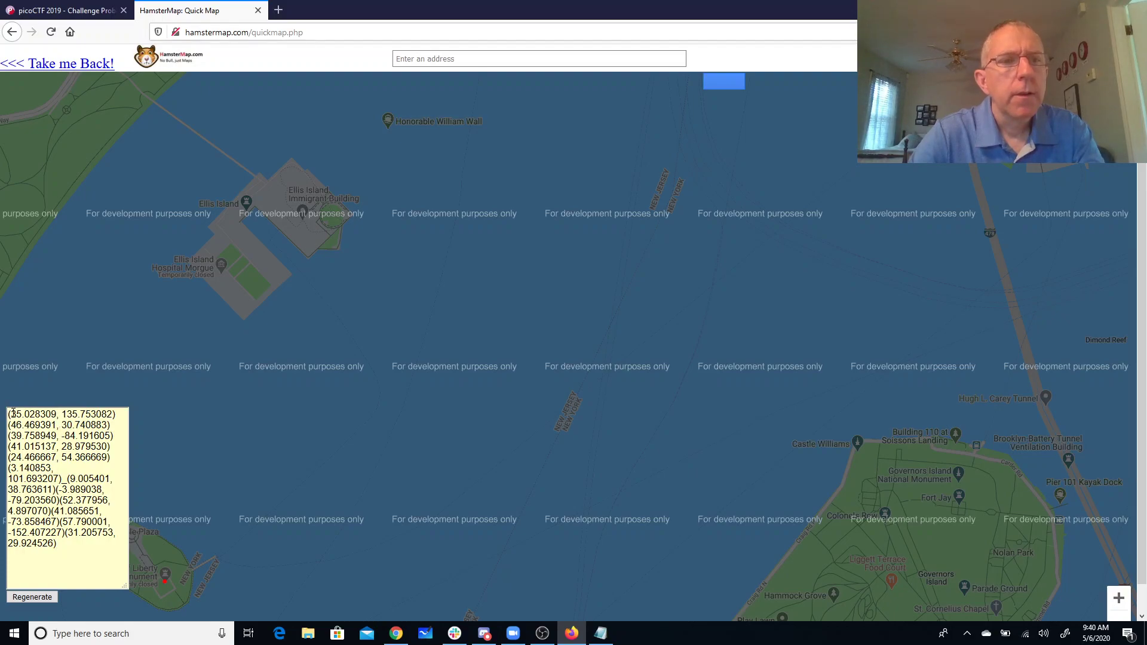
key("BackSpace")
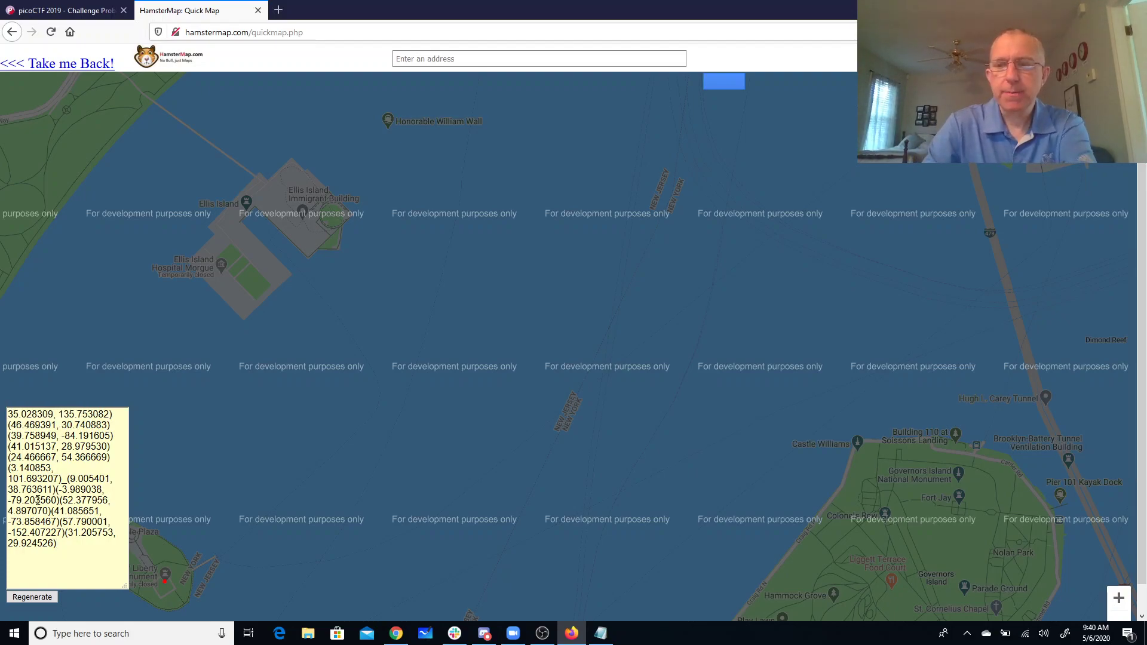
key("End")
key("Delete")
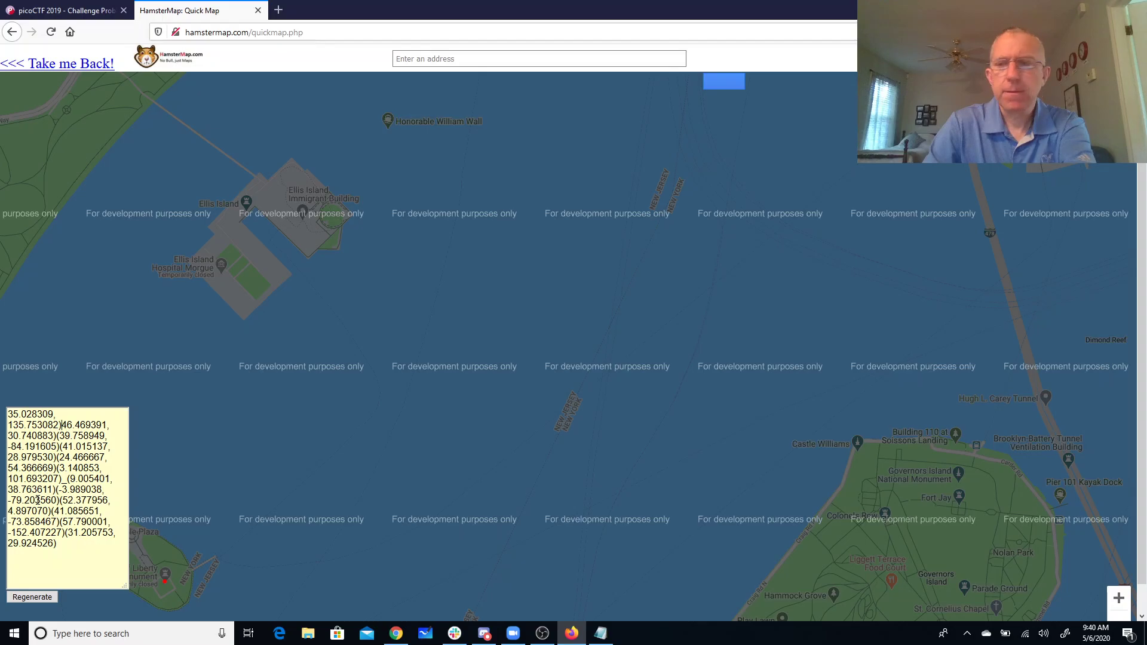
key("BackSpace")
type(",")
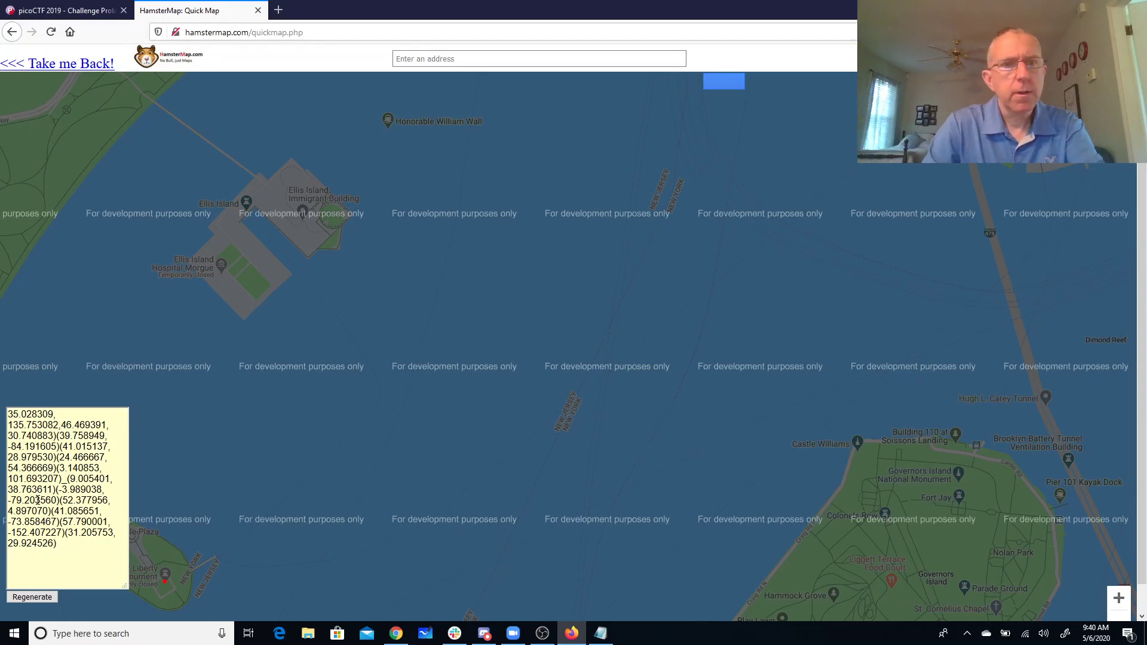
key("BackSpace")
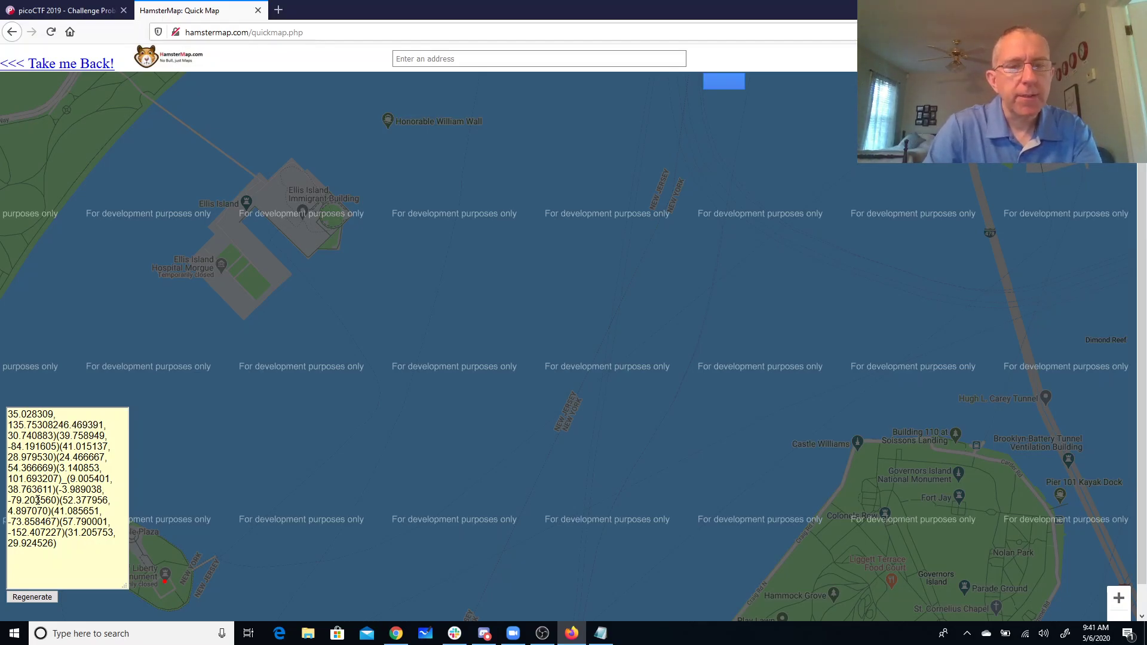
key("ctrl+a")
type("(35.028309, 135.753082) (46.469391, 30.740883) (39.758949, -84.191605) (41.015137, 28.979530) (24.466667, 54.366669) (3.140853, 101.693207)_(9.005401, 38.763611)(-3.989038, -79.203560)(52.377956, 4.897070)(41.085651, -73.858467)(57.790001, -152.407227)(31.205753, 29.924526)")
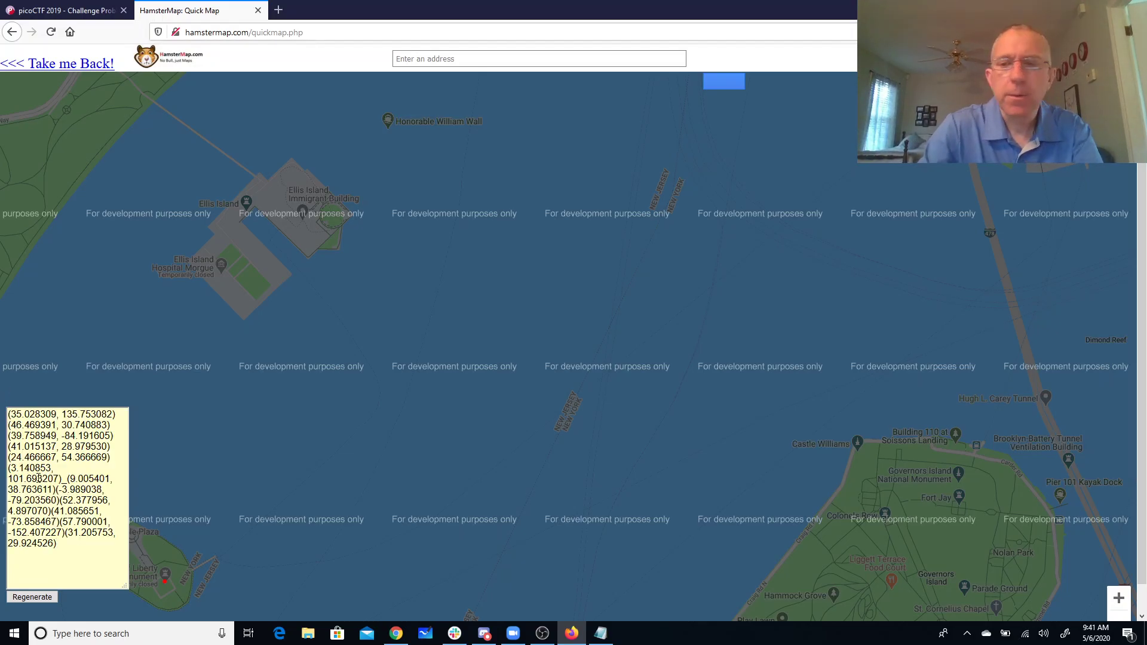
Strip parentheses from 35.028309, 135.753082 and move the 46.469391 pair to its own line
key("Delete")
key("End")
key("Delete")
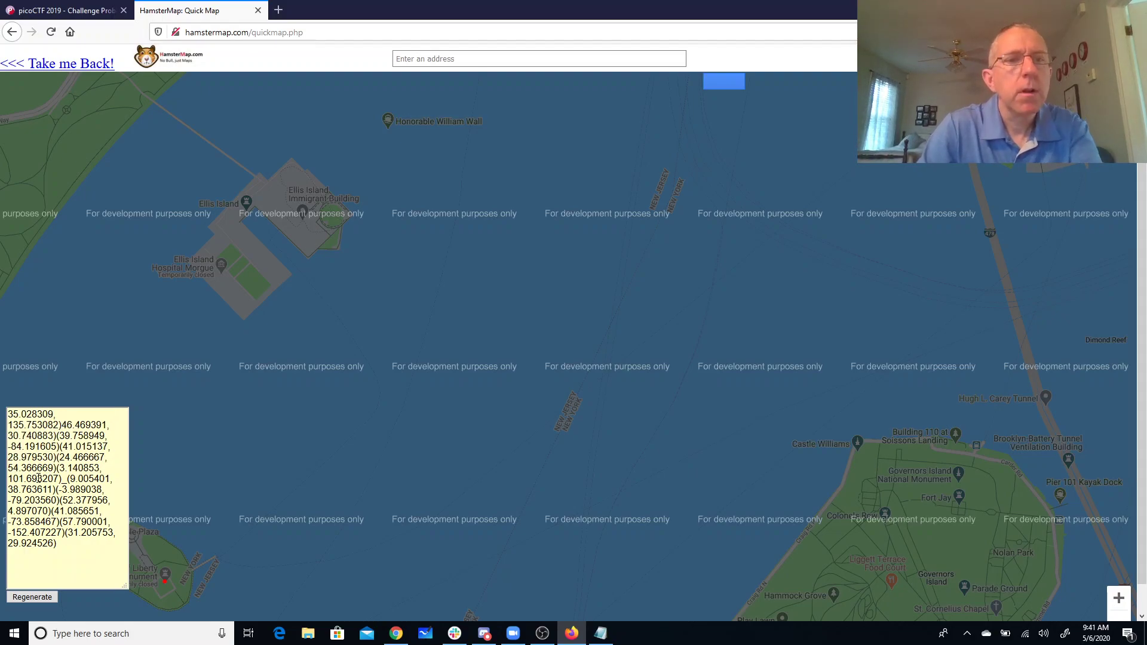
key("BackSpace")
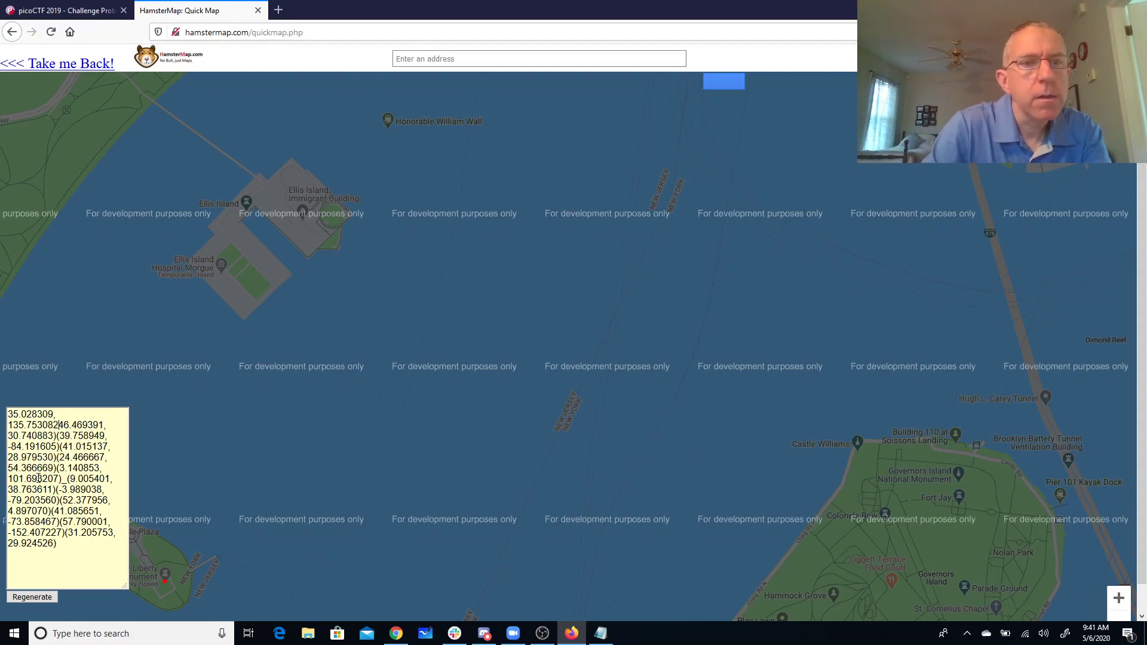
key("Return")
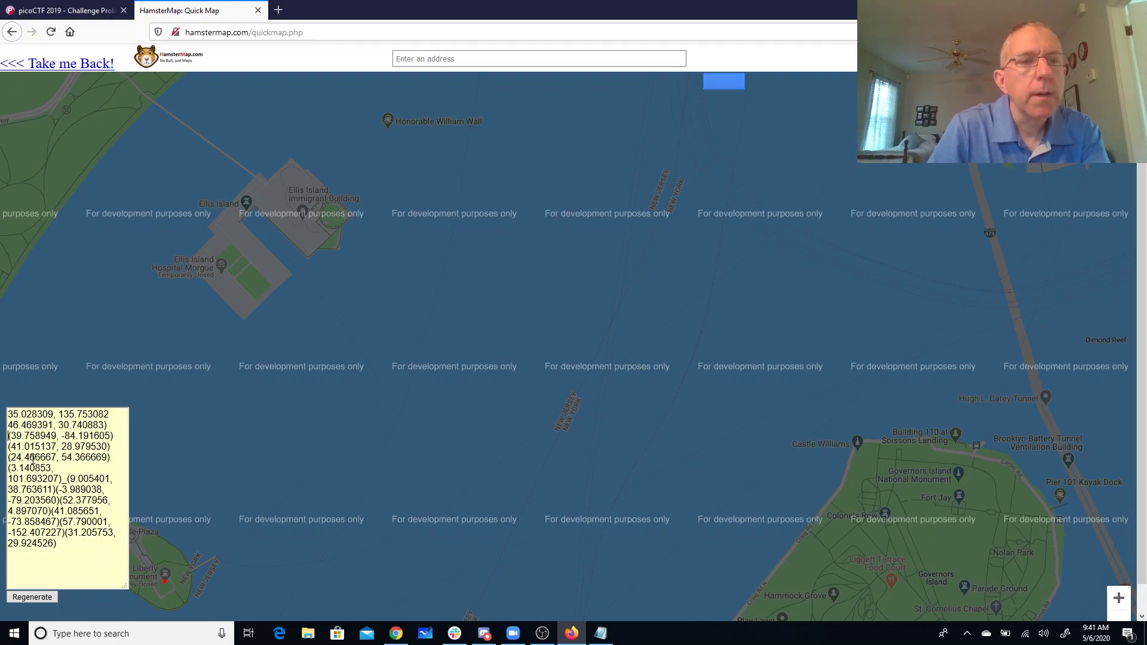
Unwrap the 39.758949, -84.191605 pair and the following pair onto their own lines
key("End")
key("Delete")
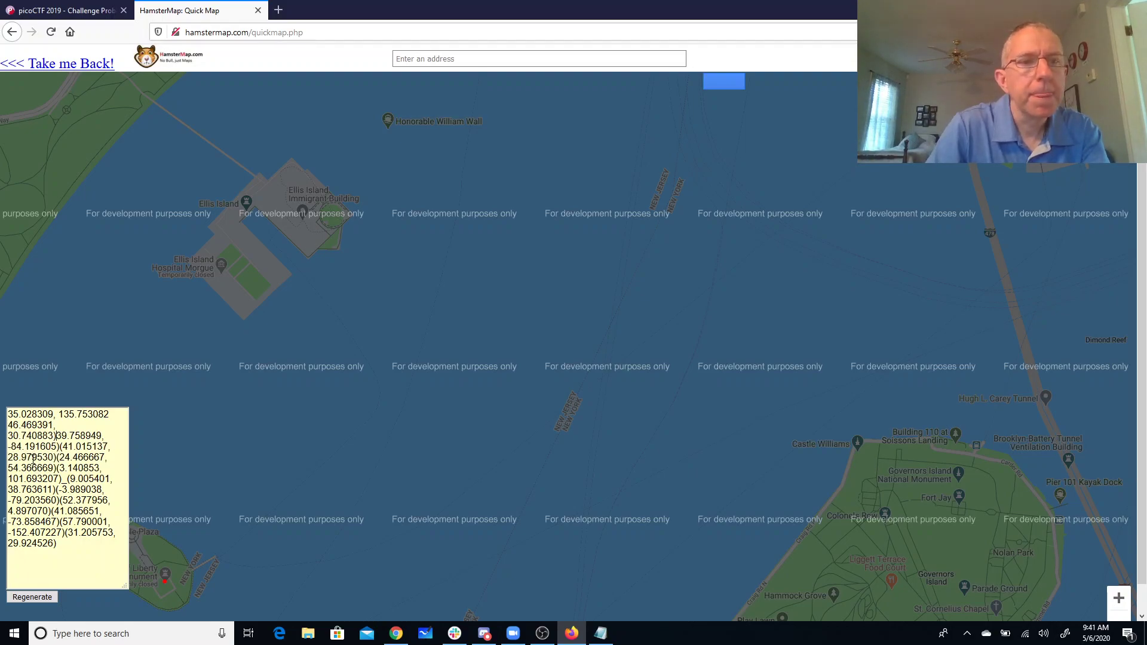
key("BackSpace")
key("Return")
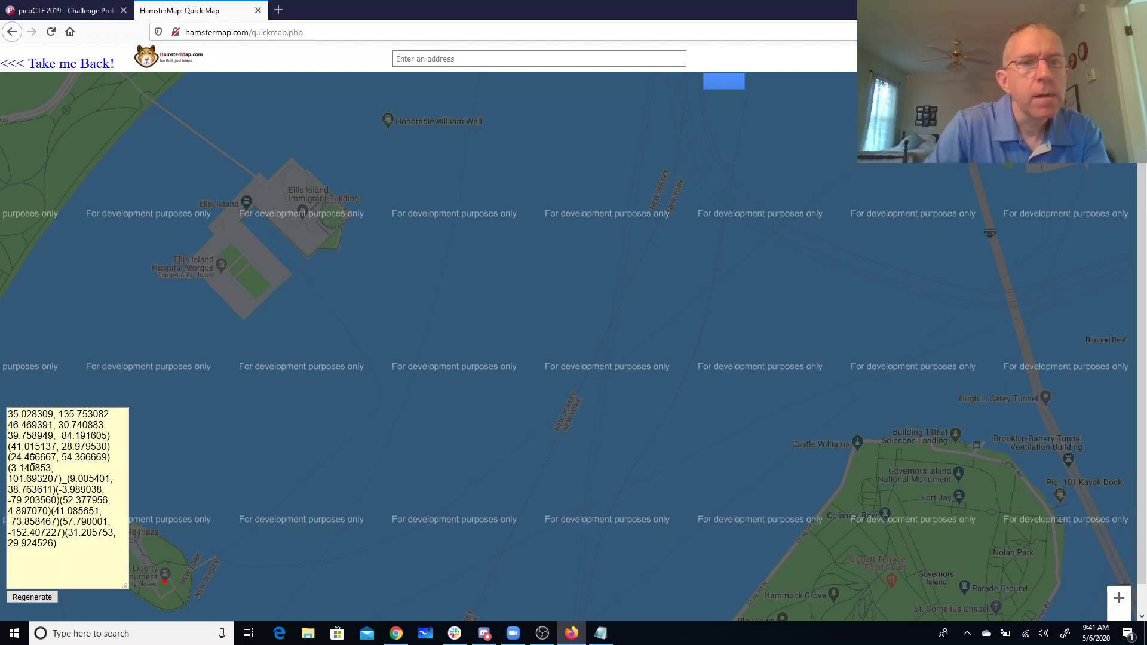
key("BackSpace")
key("Return")
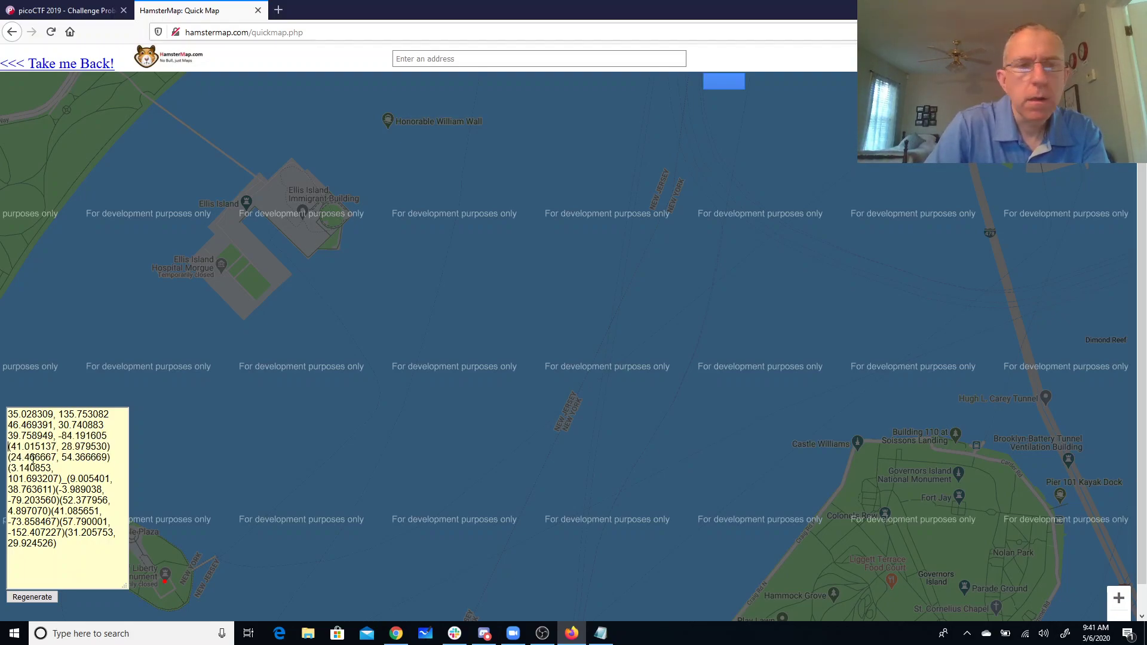
Clean the 41.015137 and 24.466667, 54.366669 pairs and start 3.140853, 101.693207 on a new line
key("Delete")
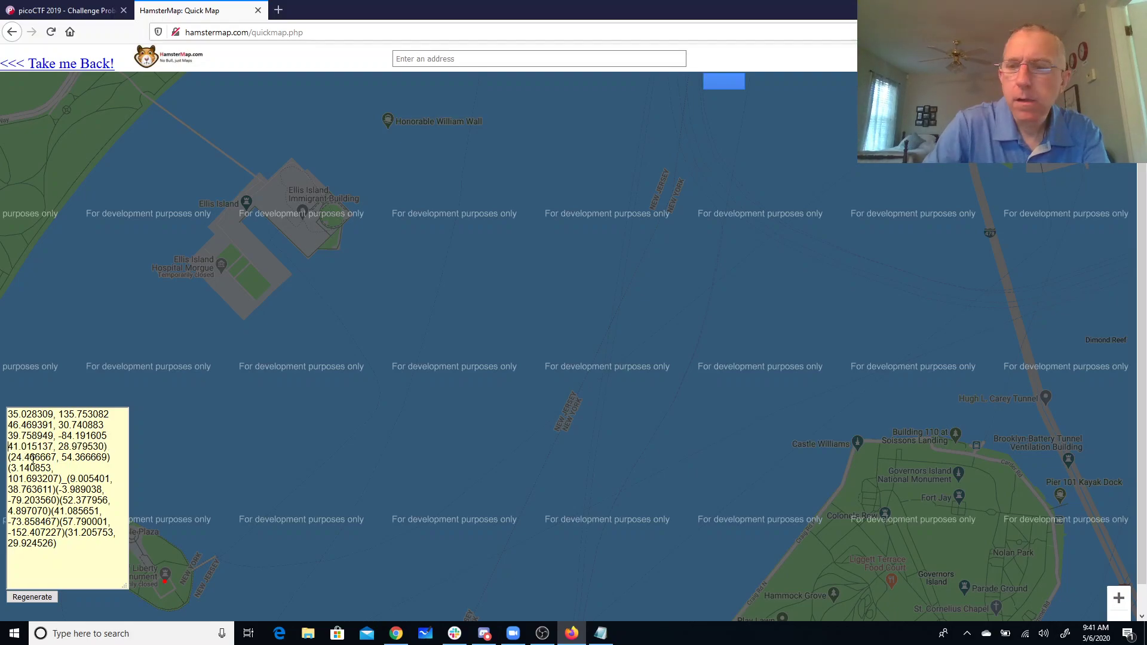
key("BackSpace")
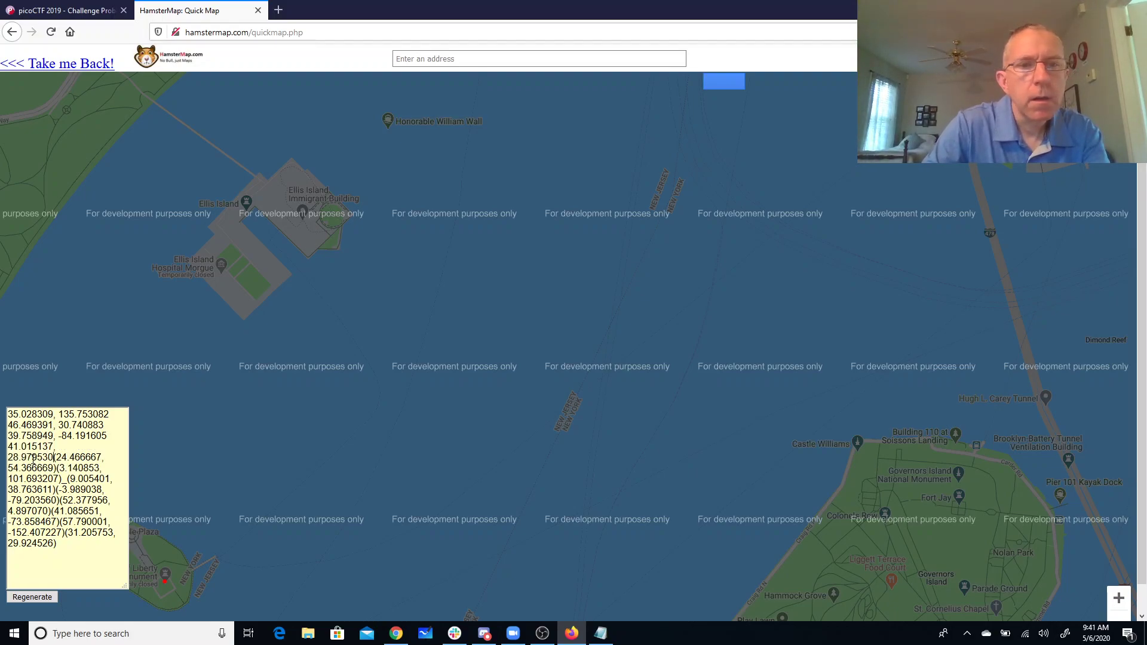
key("Delete")
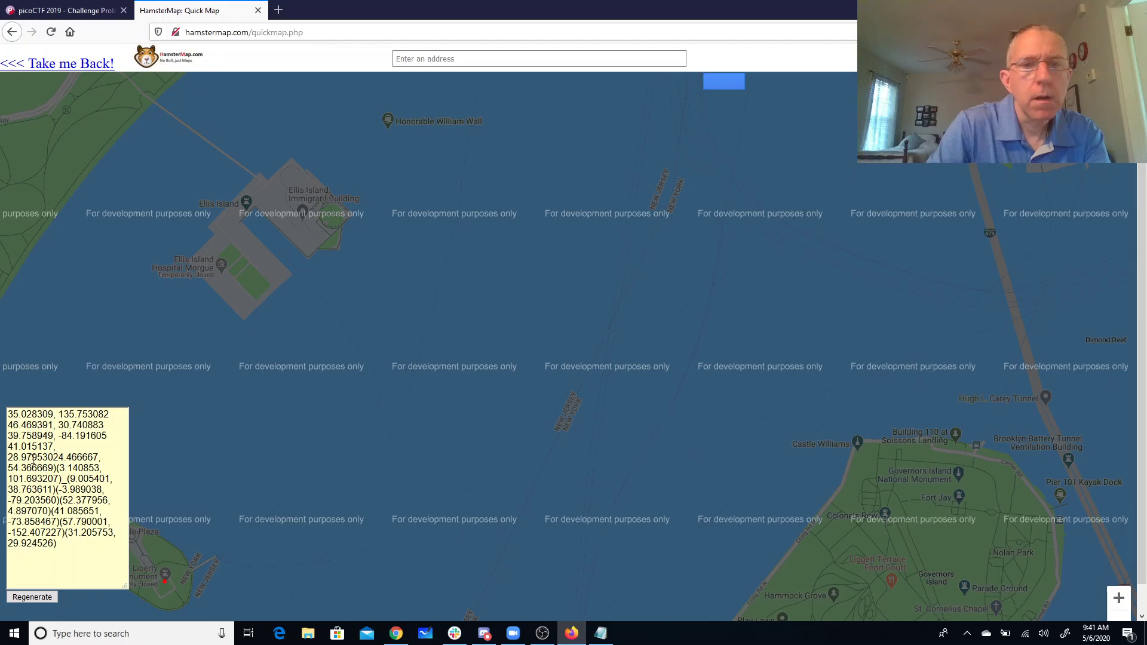
key("Return")
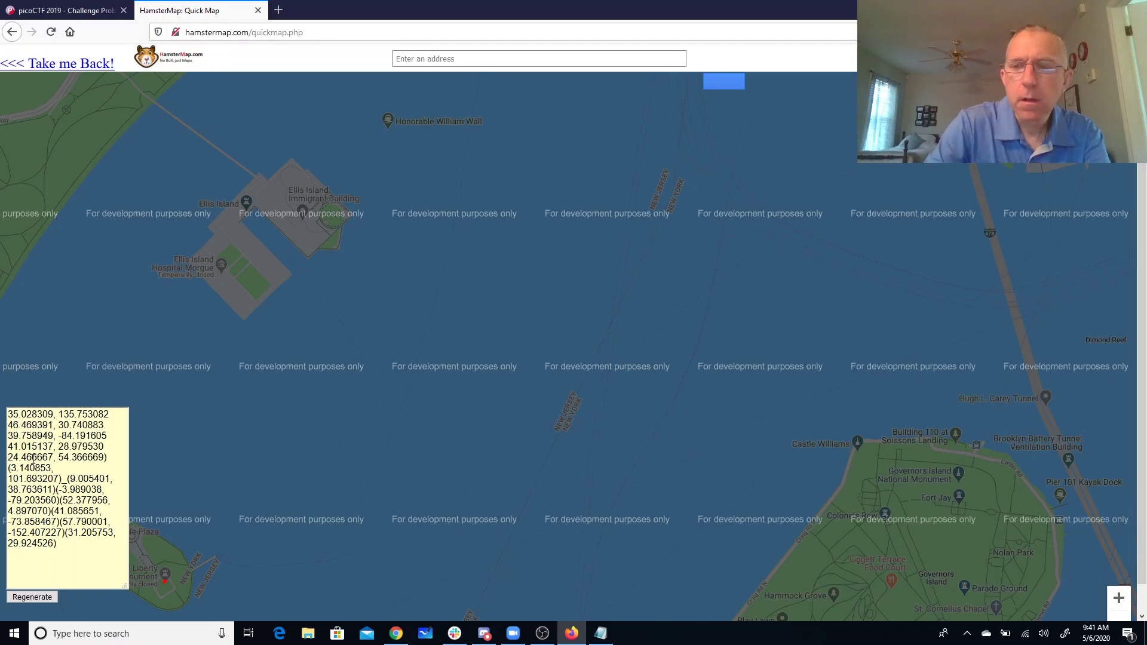
key("BackSpace")
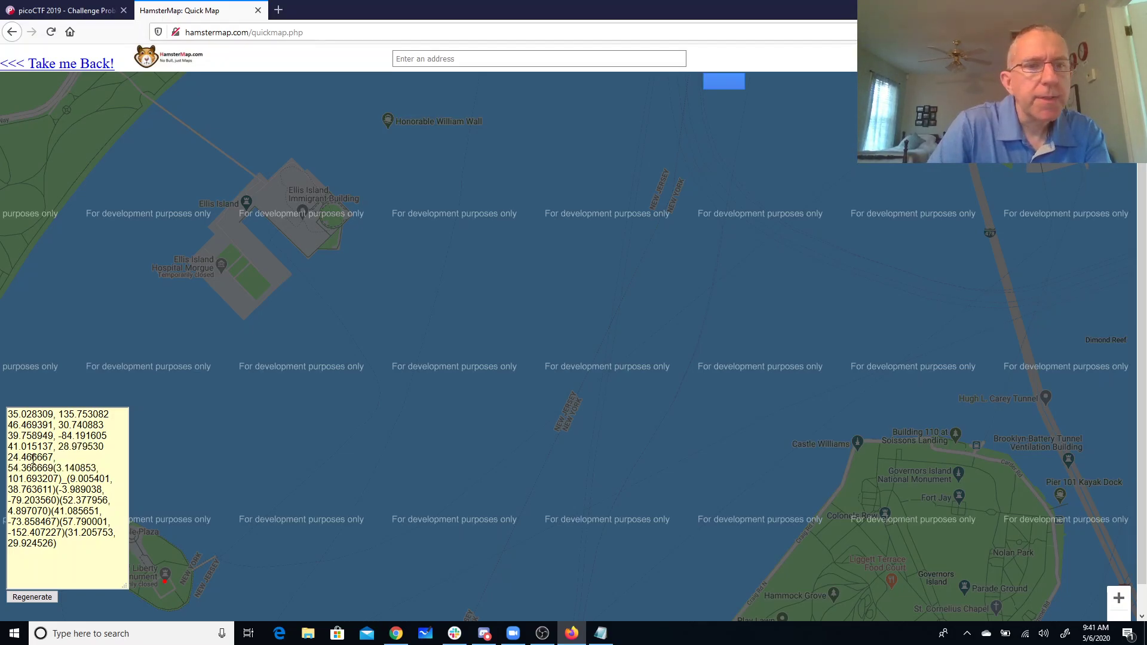
key("Delete")
key("Return")
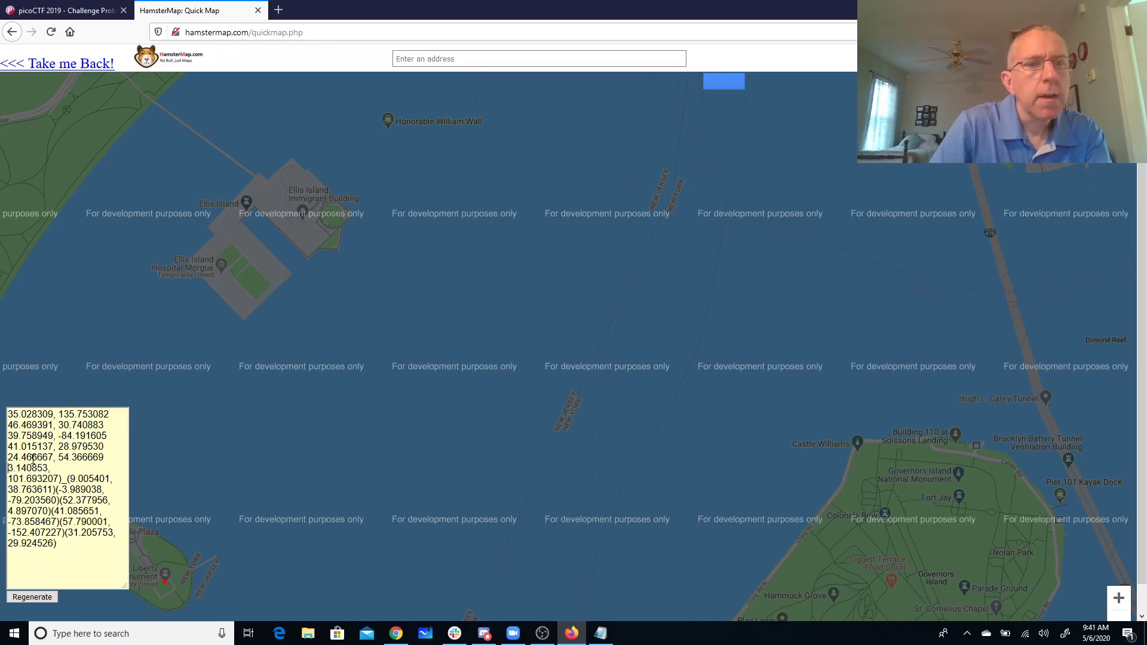
key("Delete")
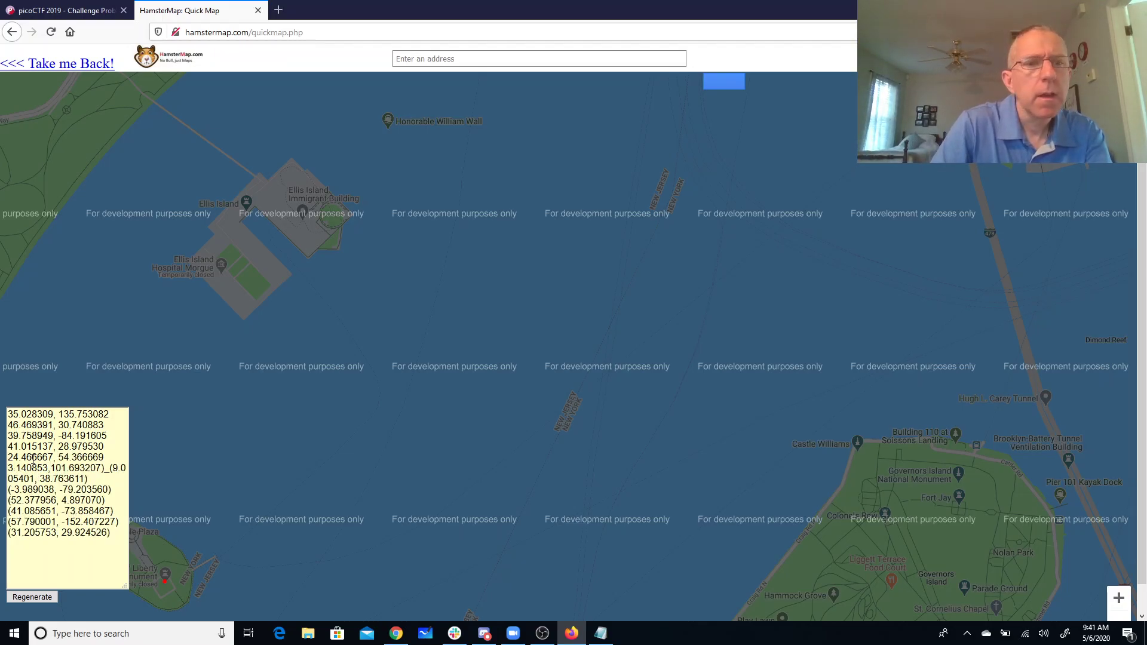
key("Left")
key("Left")
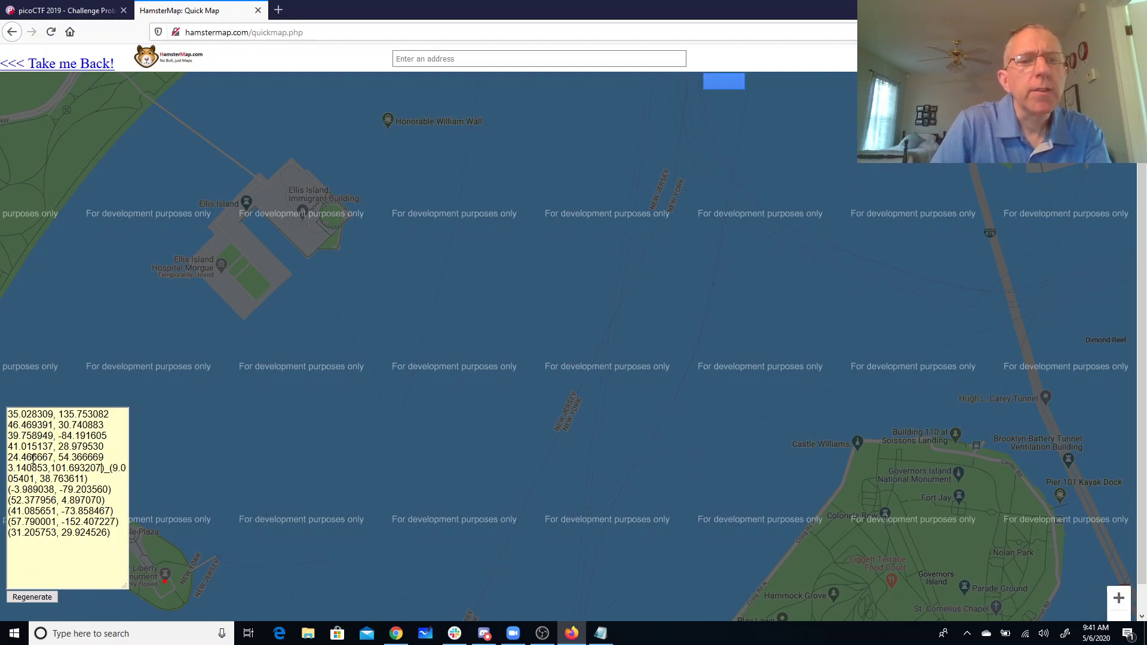
Break after 101.693207 and put -3.989038, -79.203560 on its own clean line
key("shift+Right")
key("shift+Right")
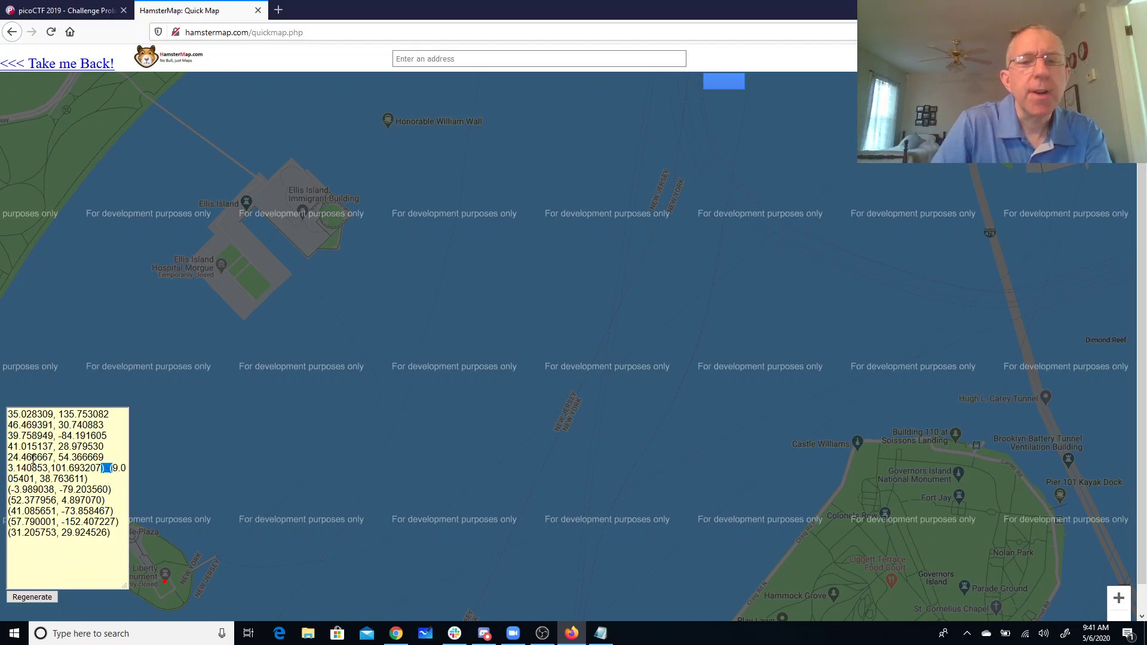
key("Return")
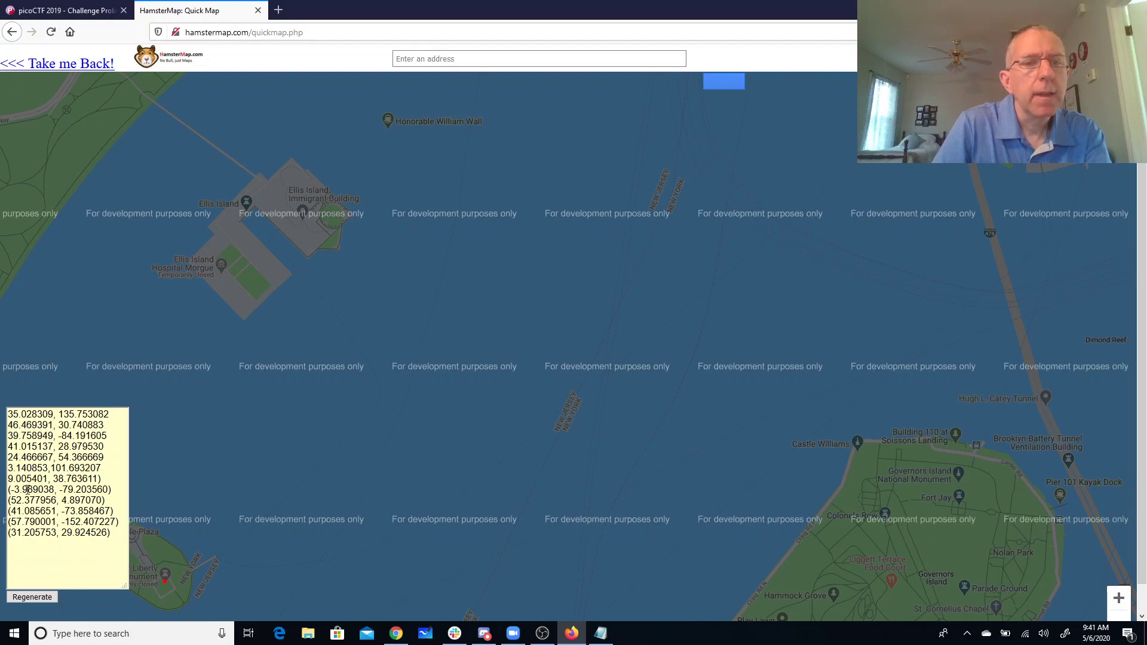
key("shift+Right")
key("shift+Right")
key("Delete")
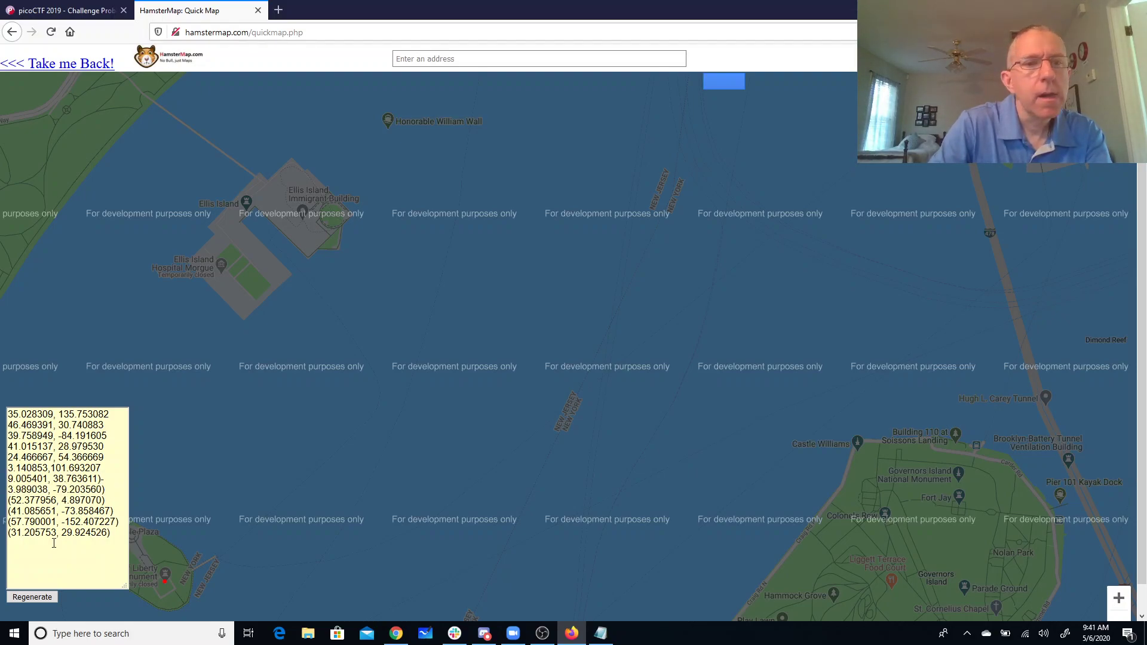
key("BackSpace")
key("Return")
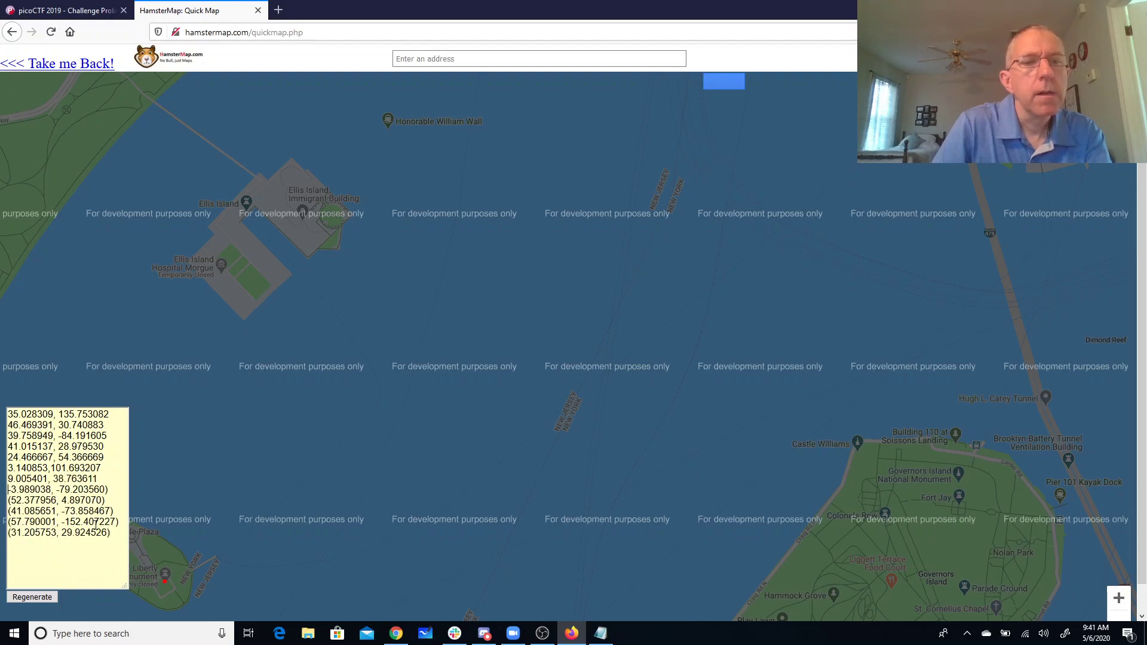
Put 52.377956, 4.897070 and 41.085651, -73.858467 on separate lines without parentheses
left_click(110, 489)
key("BackSpace")
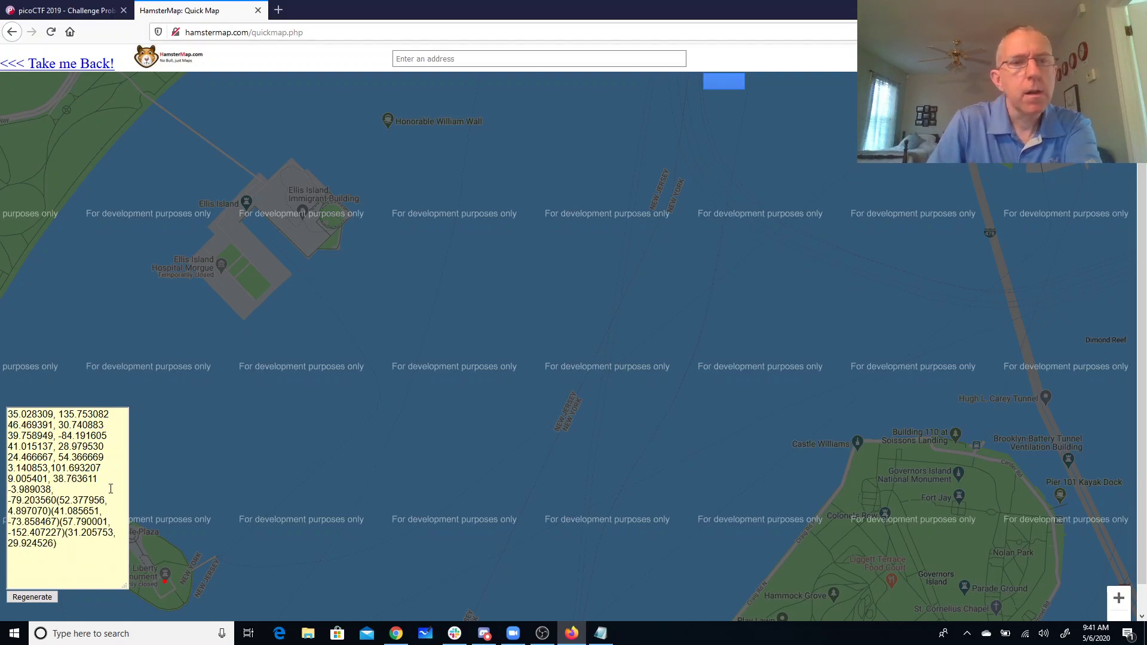
key("Delete")
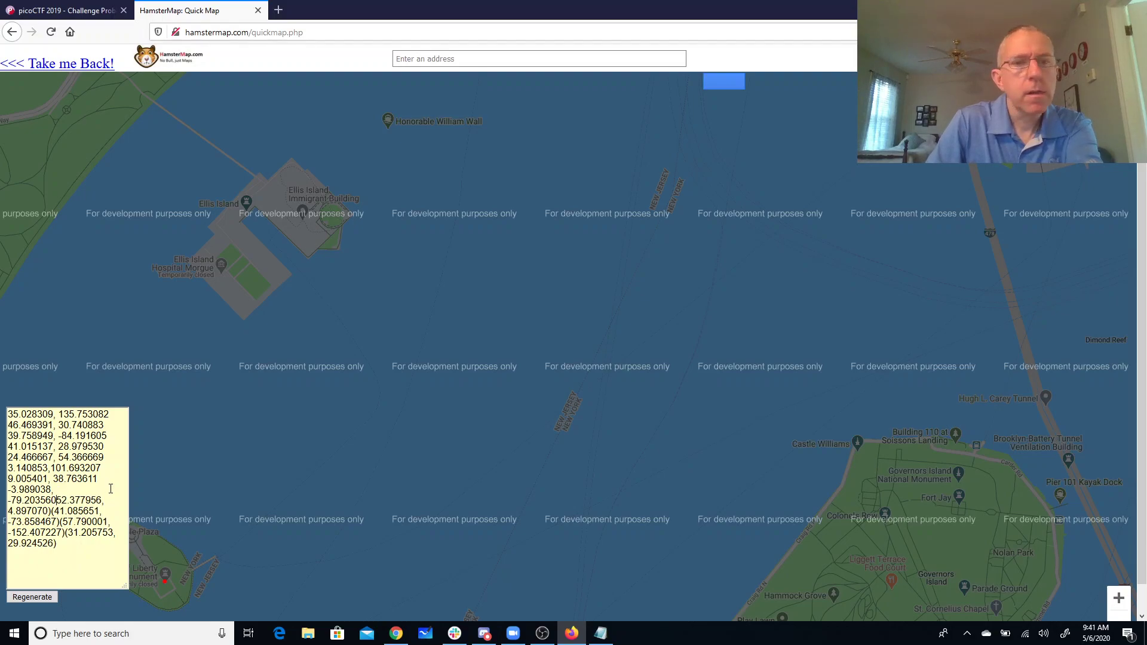
key("Return")
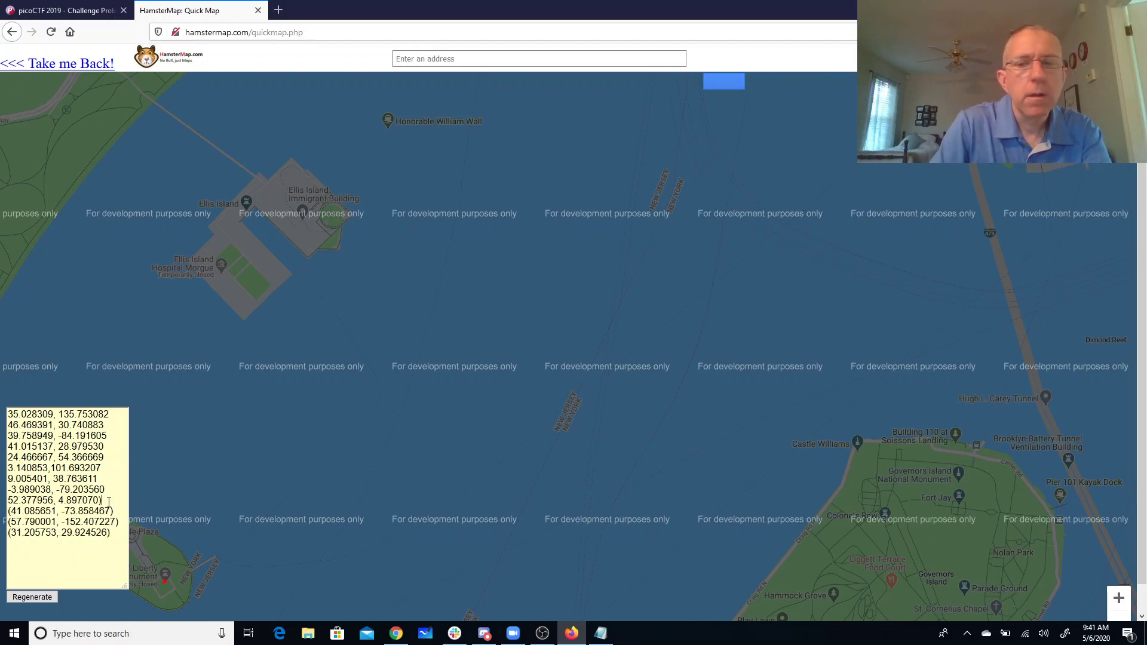
key("BackSpace")
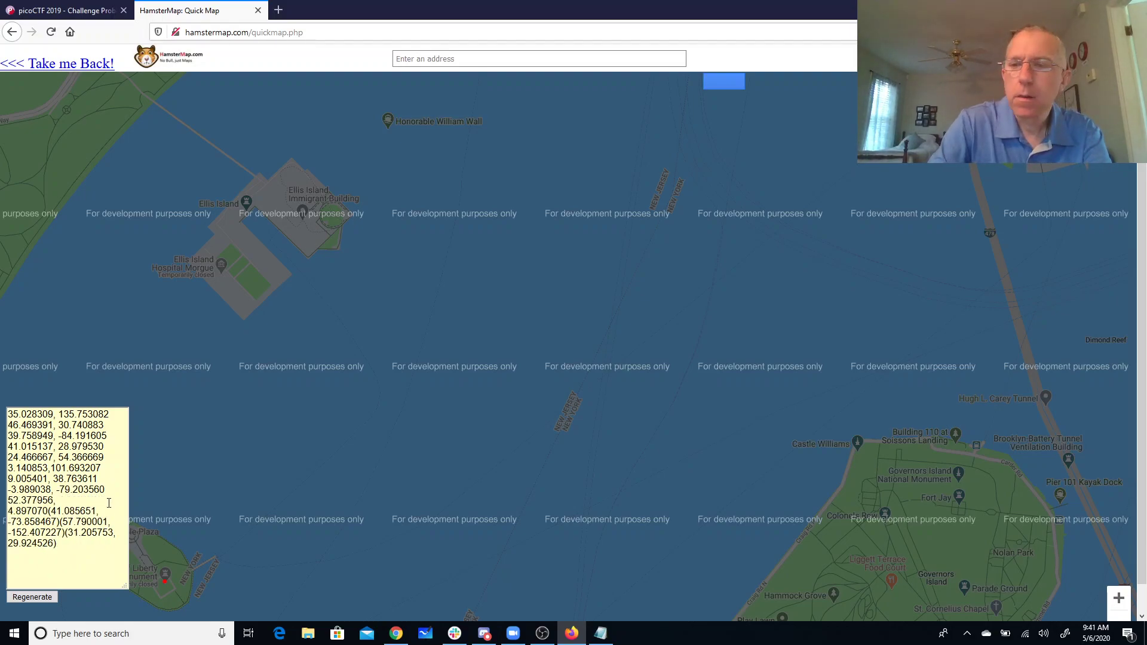
key("Delete")
key("Return")
Give 57.790001, -152.407227 and 31.205753, 29.924526 their own parenthesis-free lines
left_click(109, 511)
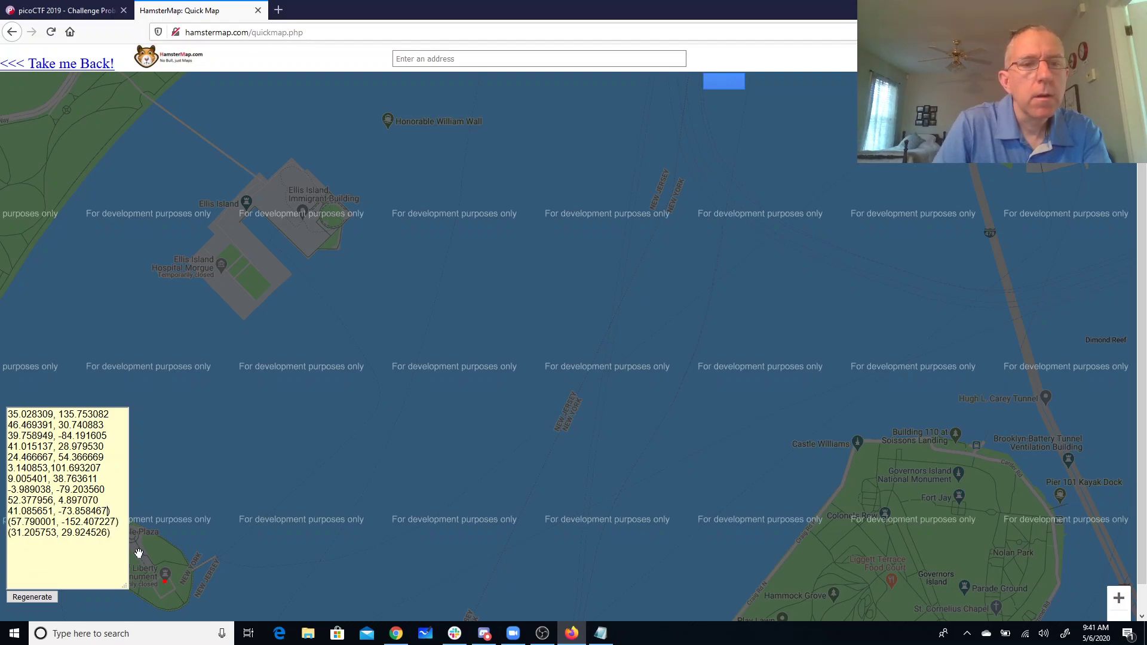
key("BackSpace")
key("Delete")
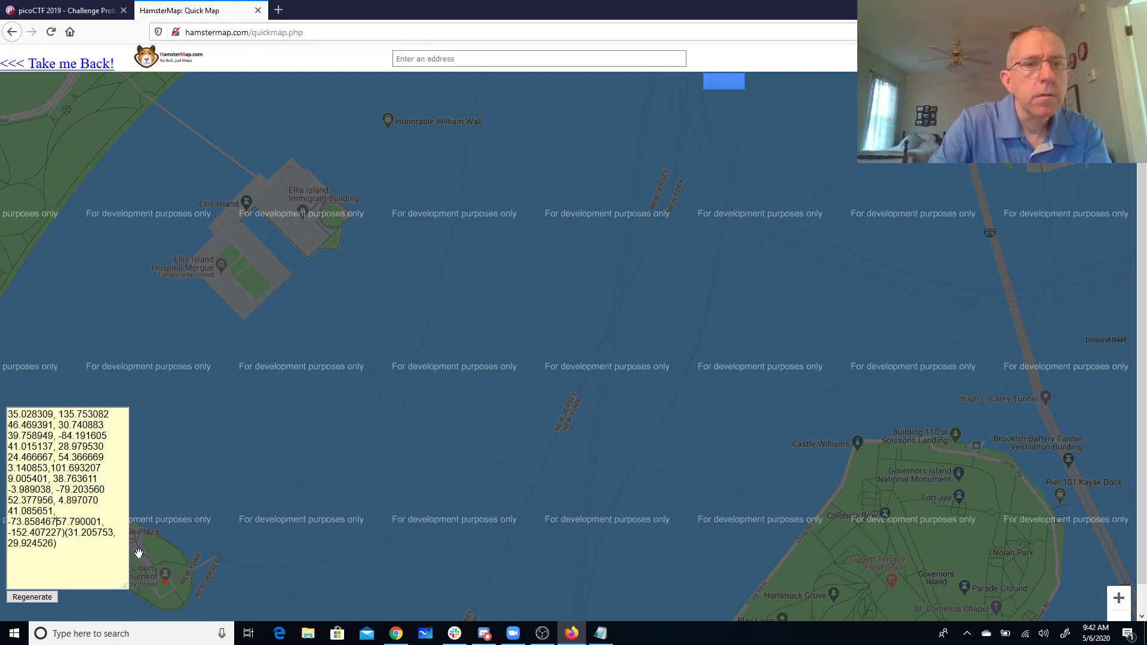
key("Return")
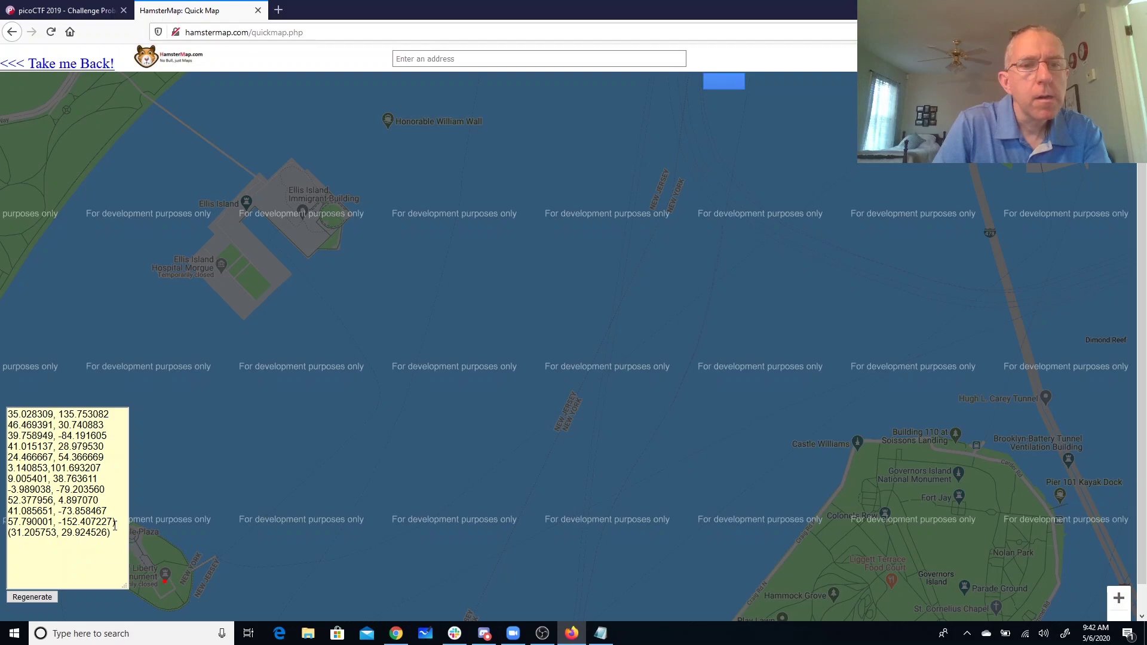
left_click(113, 523)
key("Delete")
key("Delete")
key("Return")
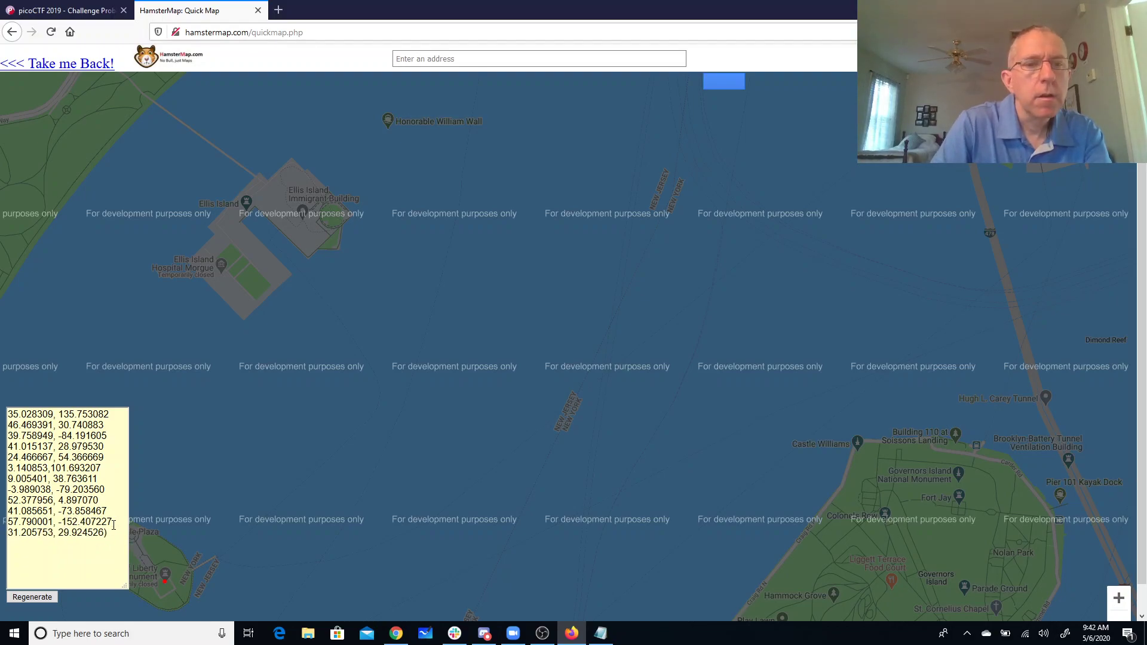
Remove the final parenthesis and regenerate the map to plot all twelve coordinate markers
left_click(107, 537)
key("BackSpace")
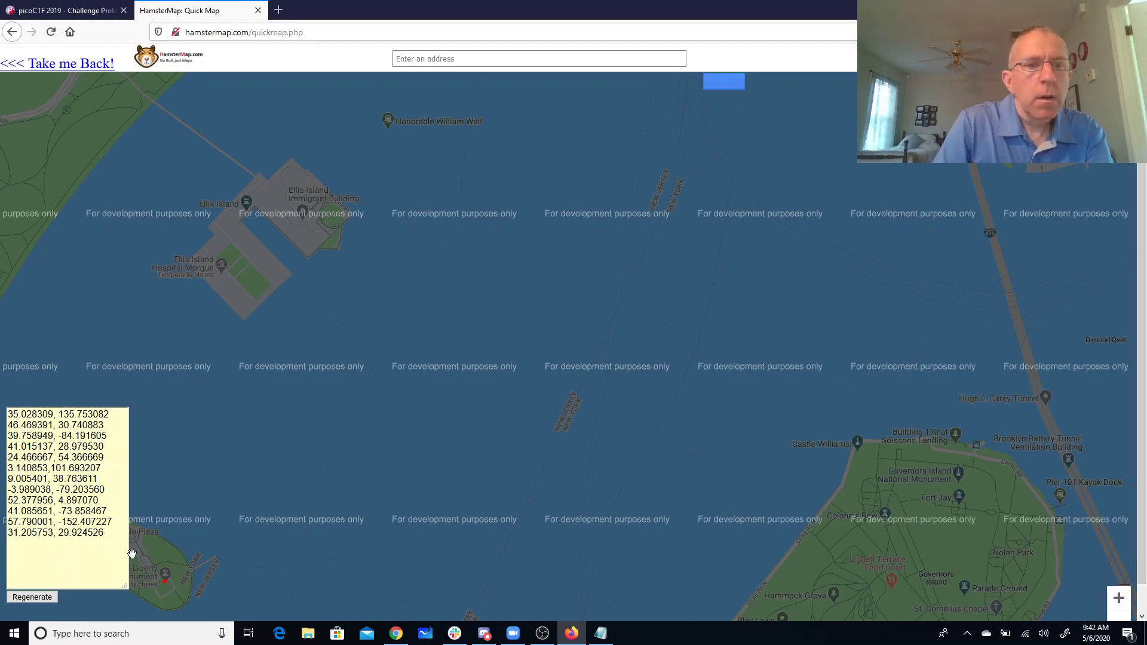
left_click(34, 598)
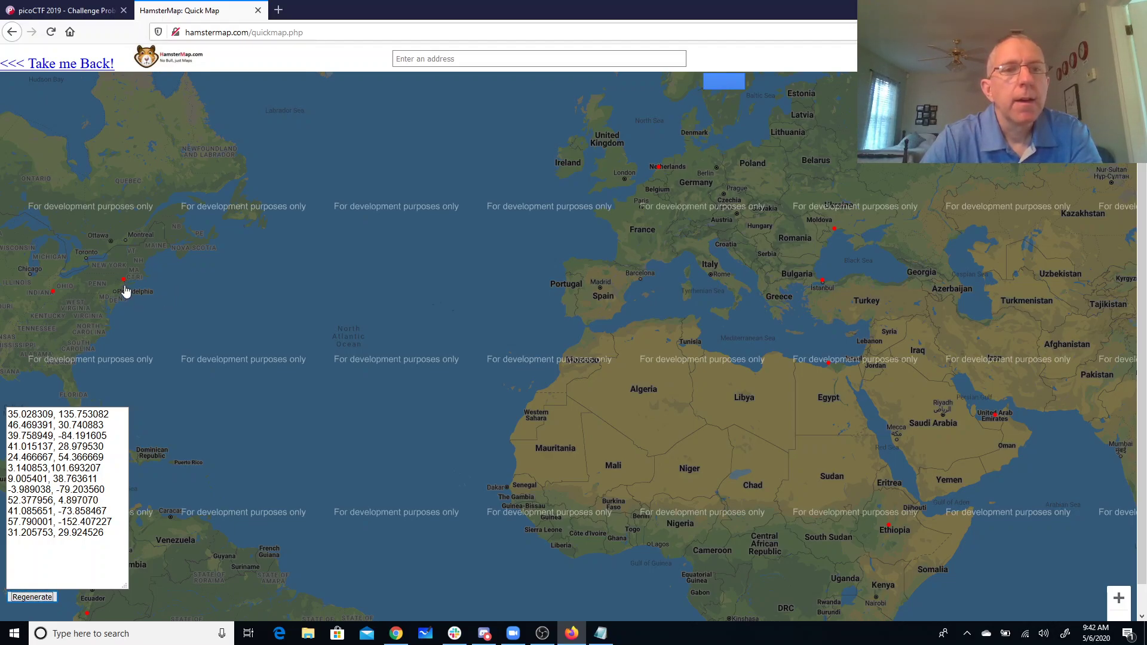
mouse_move(124, 288)
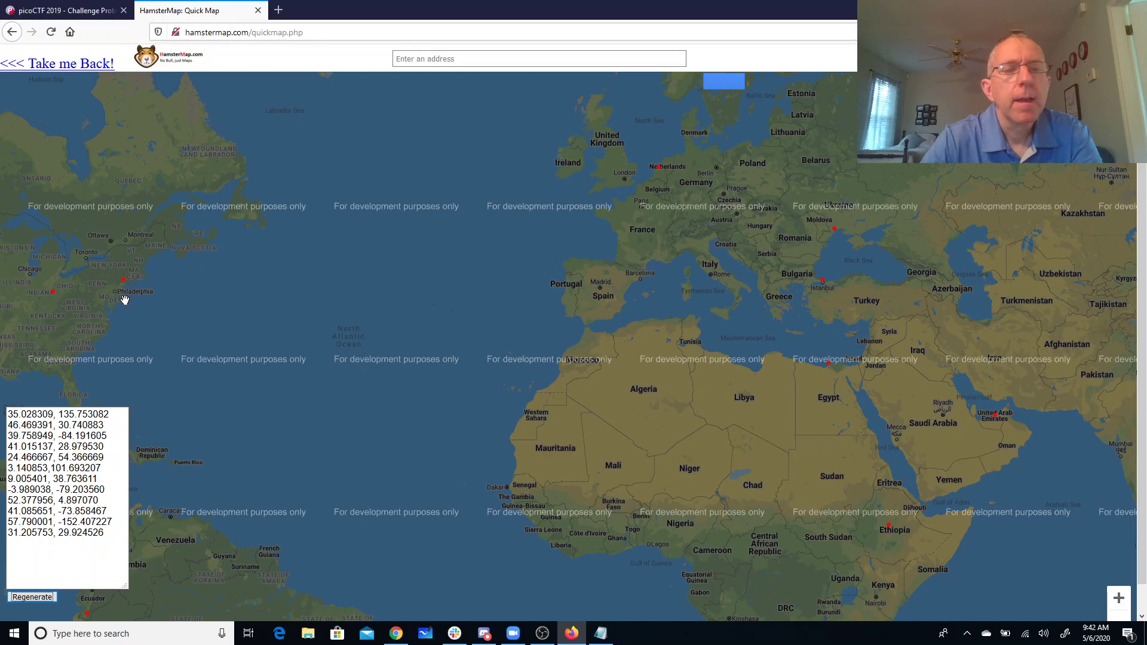
Find the Hudson River marker near Sleepy Hollow and append S to the 41.085651, -73.858467 line
mouse_move(125, 300)
left_mouse_down()
mouse_move(323, 302)
mouse_move(456, 359)
mouse_move(525, 371)
left_mouse_up()
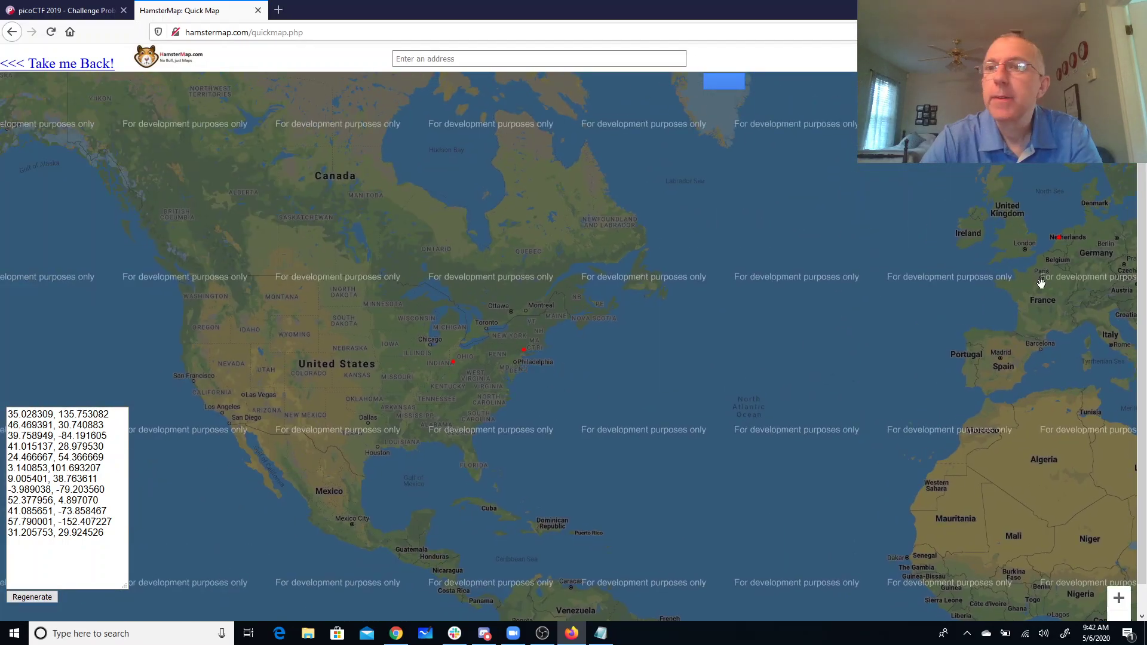
left_click(1119, 599)
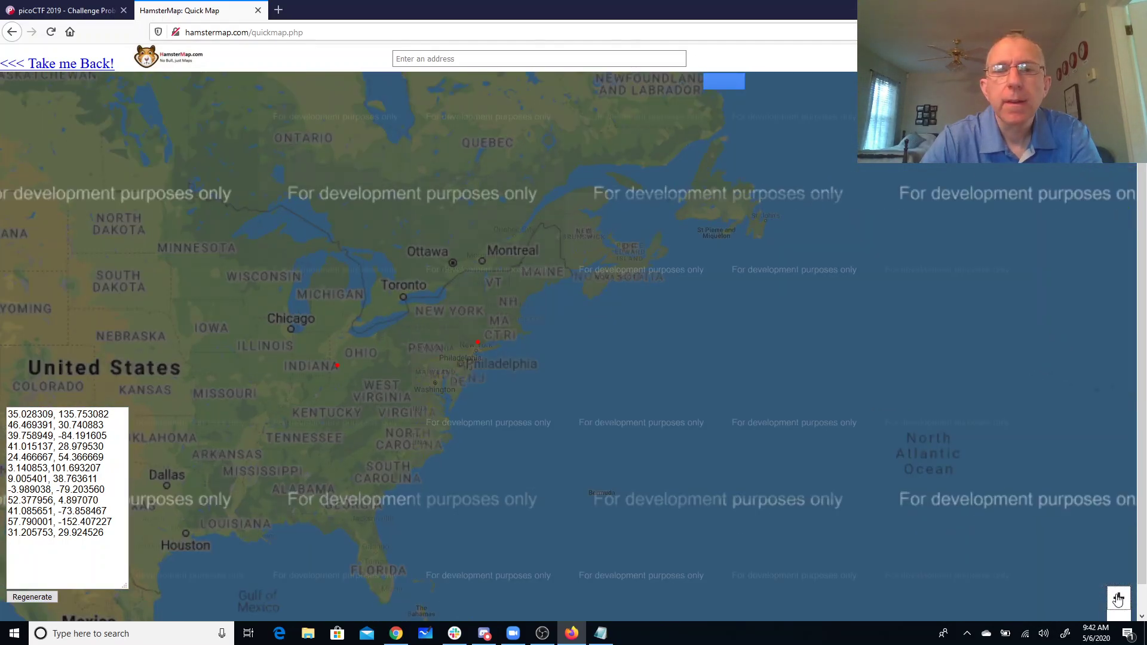
left_click(1118, 599)
left_click(1118, 598)
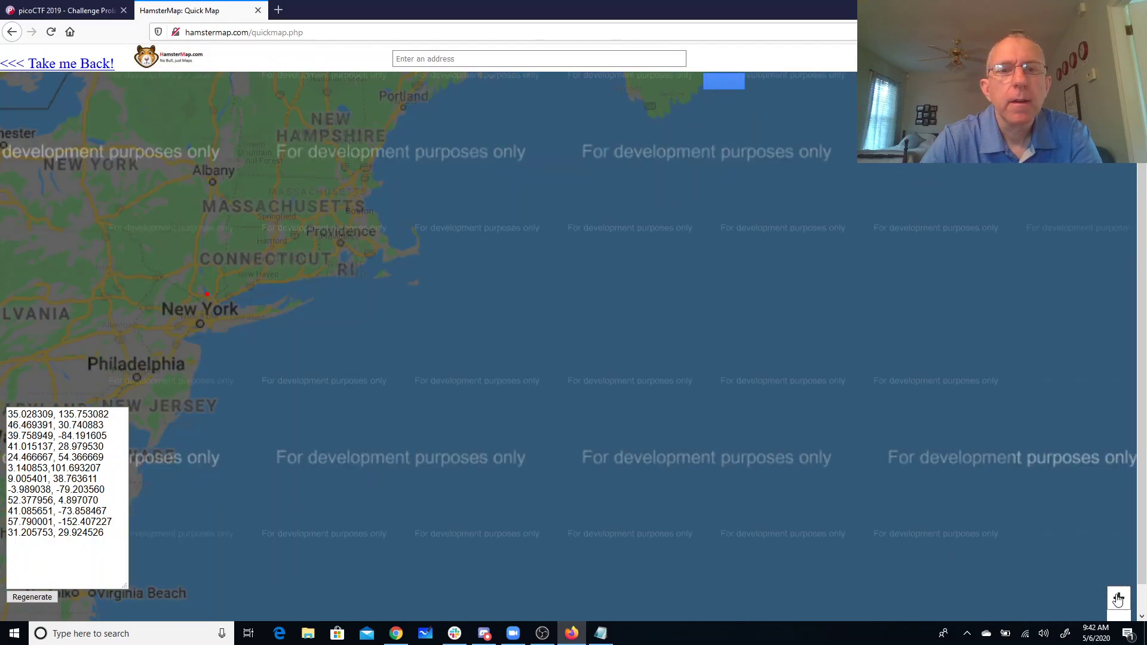
mouse_move(391, 341)
left_mouse_down()
mouse_move(896, 468)
mouse_move(943, 470)
left_mouse_up()
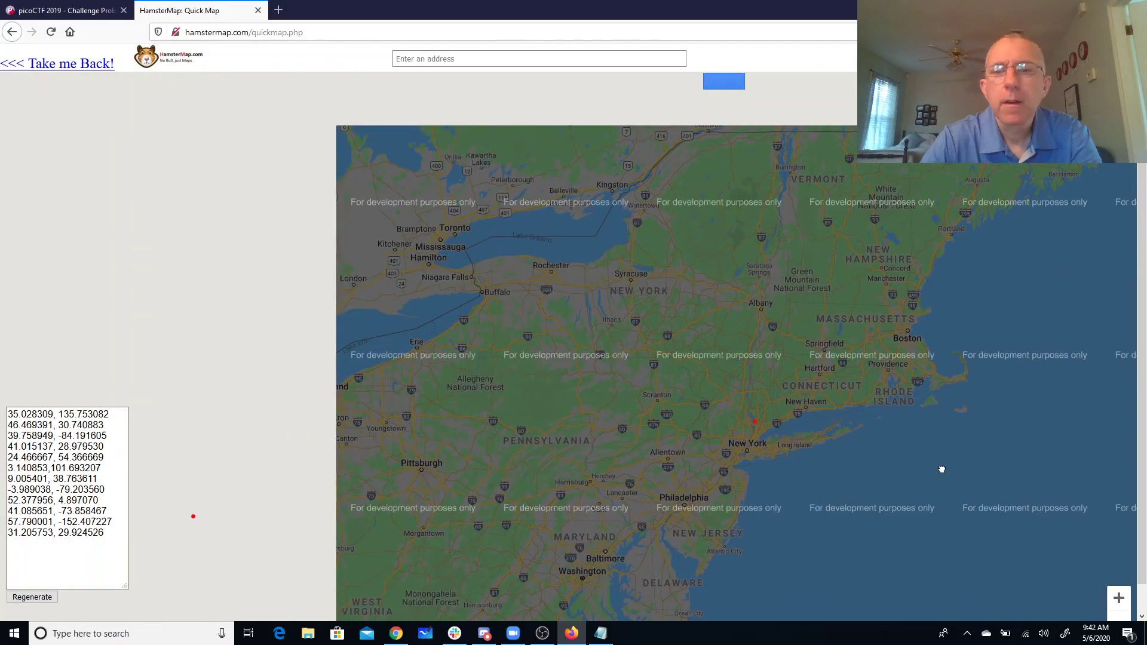
left_click(1118, 599)
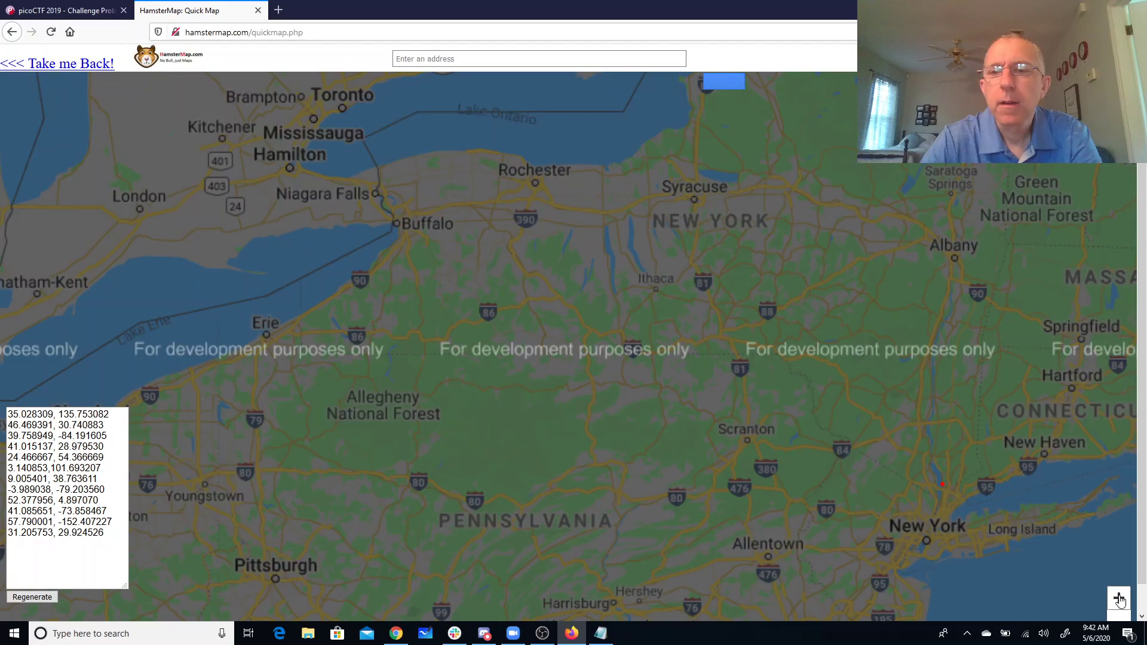
left_click_drag(1042, 554, 883, 340)
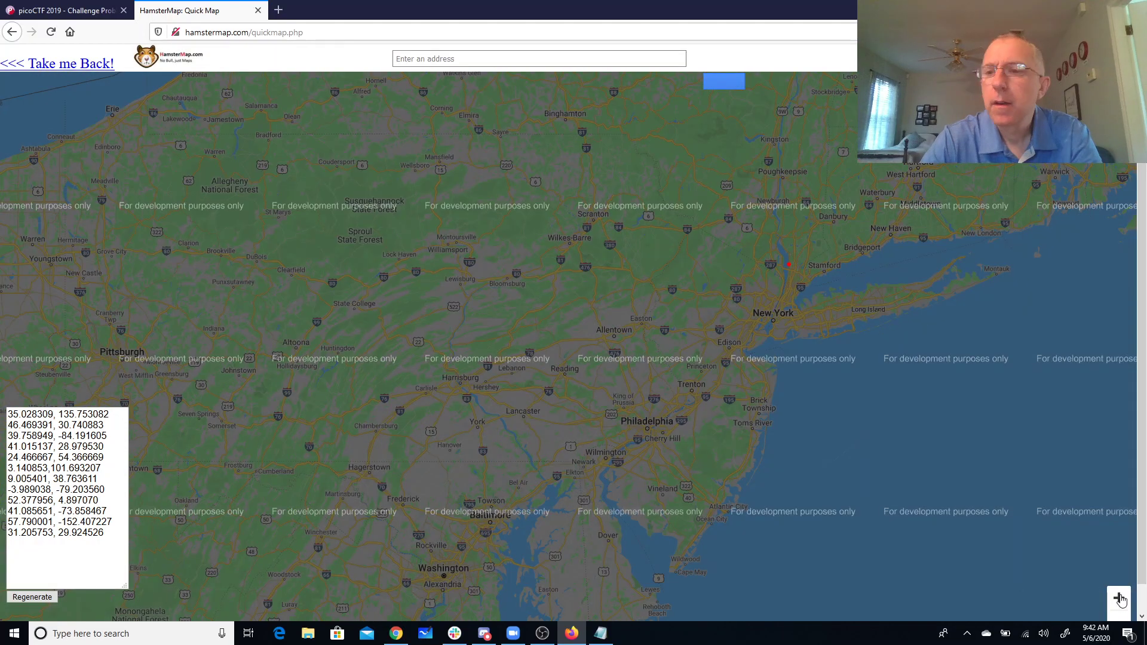
left_click(1118, 598)
left_click_drag(856, 445, 639, 625)
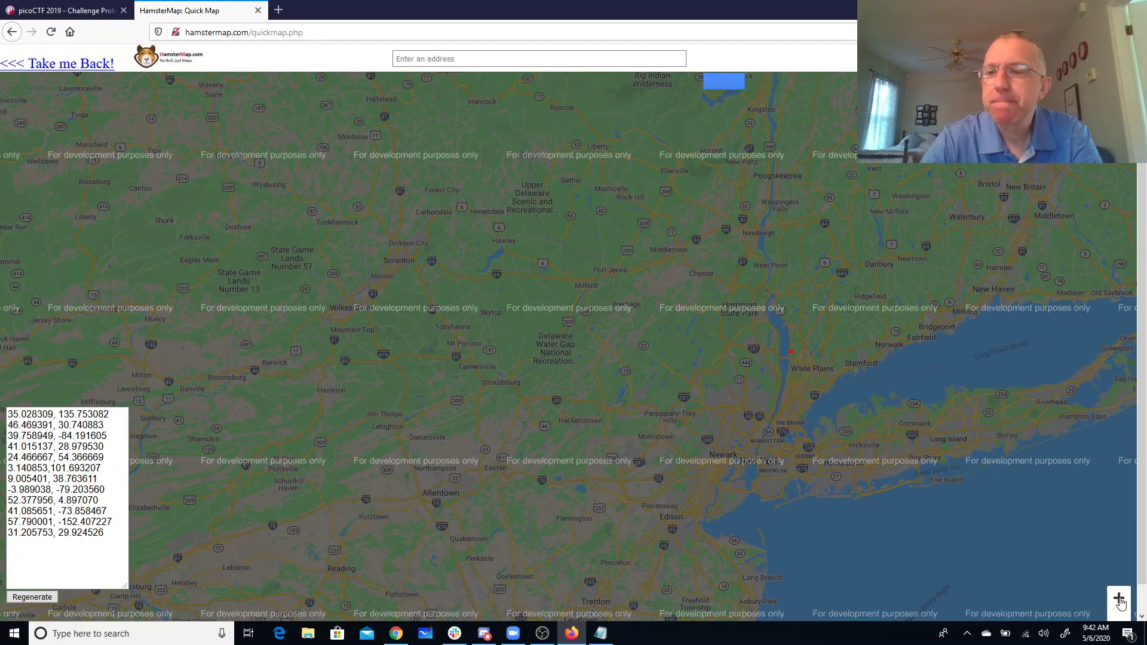
left_click(1119, 599)
left_click_drag(1001, 418, 783, 387)
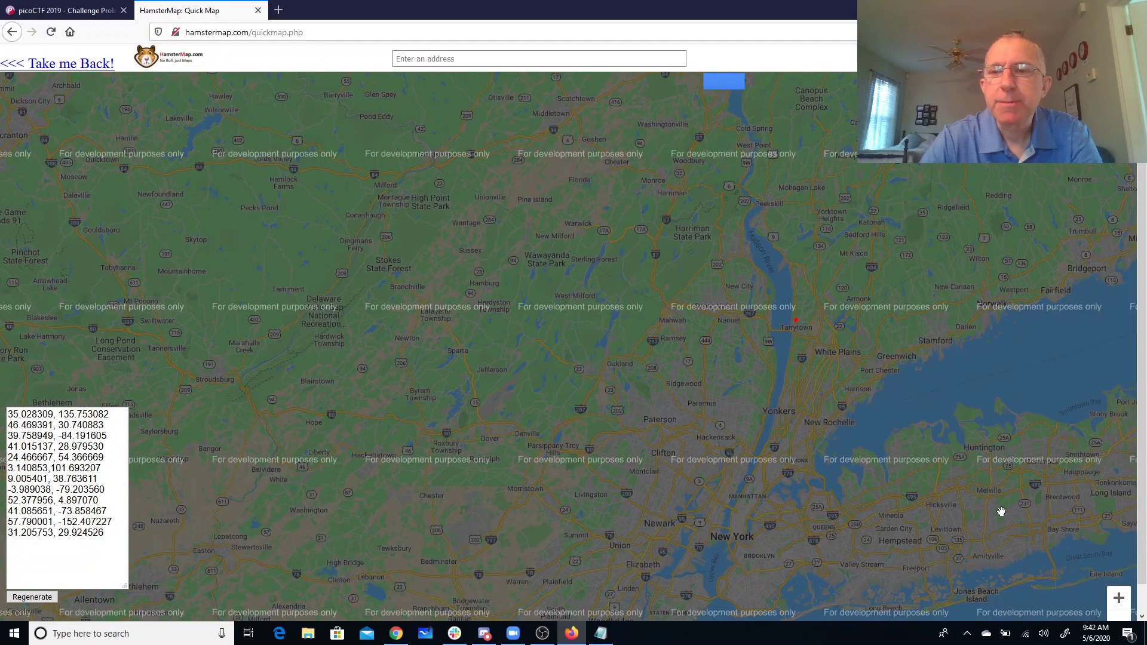
left_click(1118, 600)
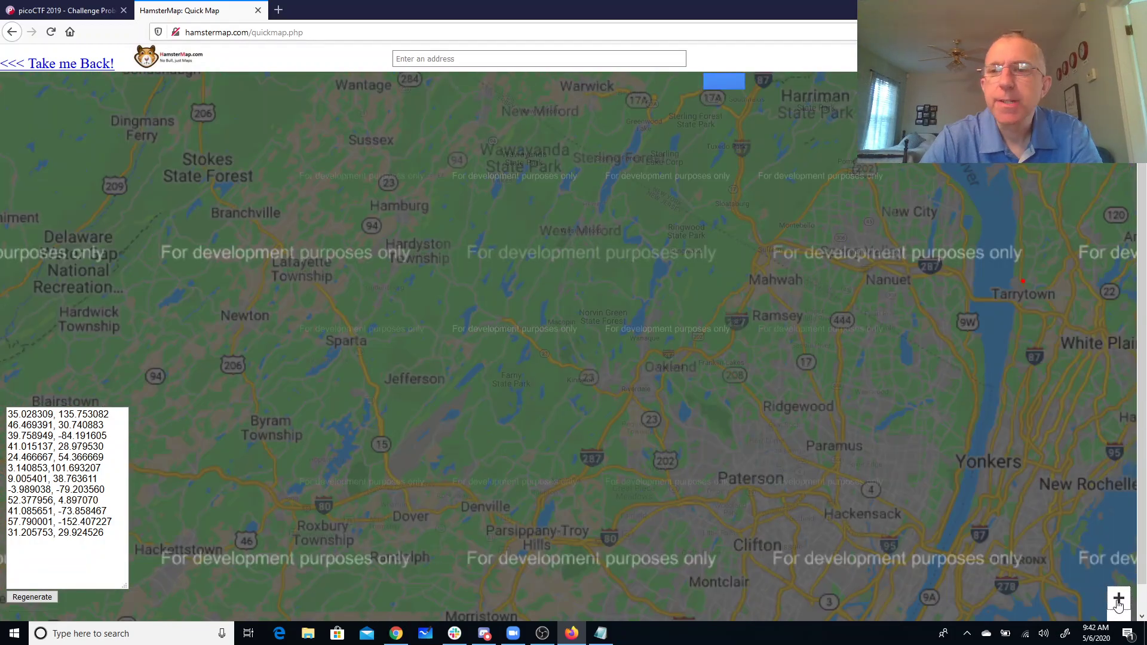
left_click_drag(852, 347, 675, 365)
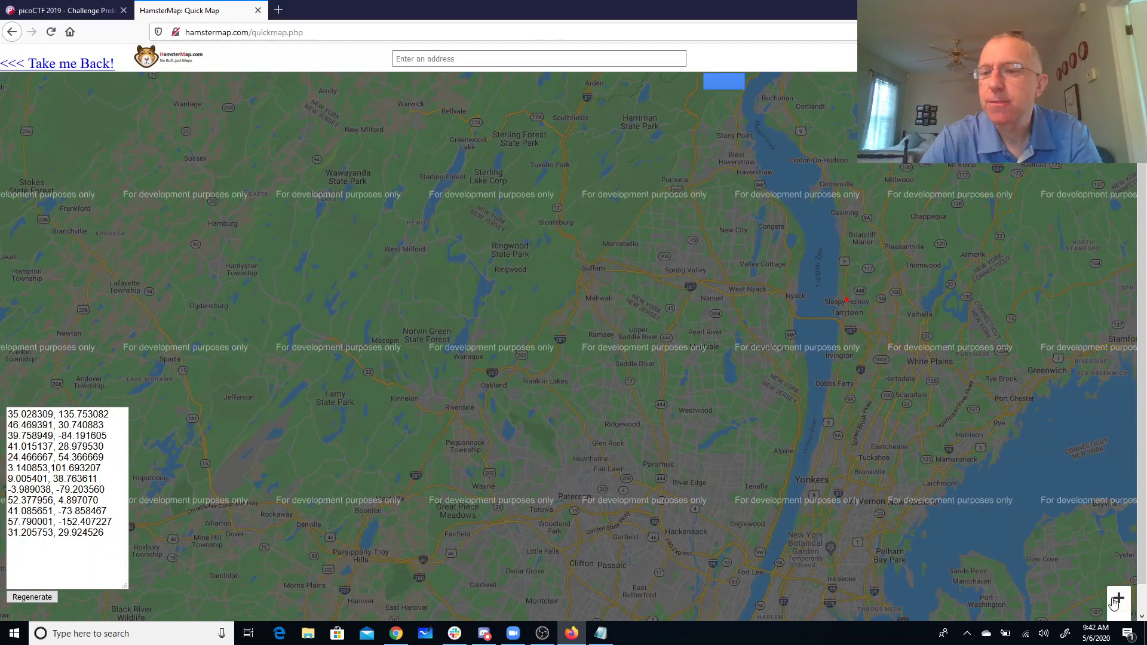
left_click(1113, 600)
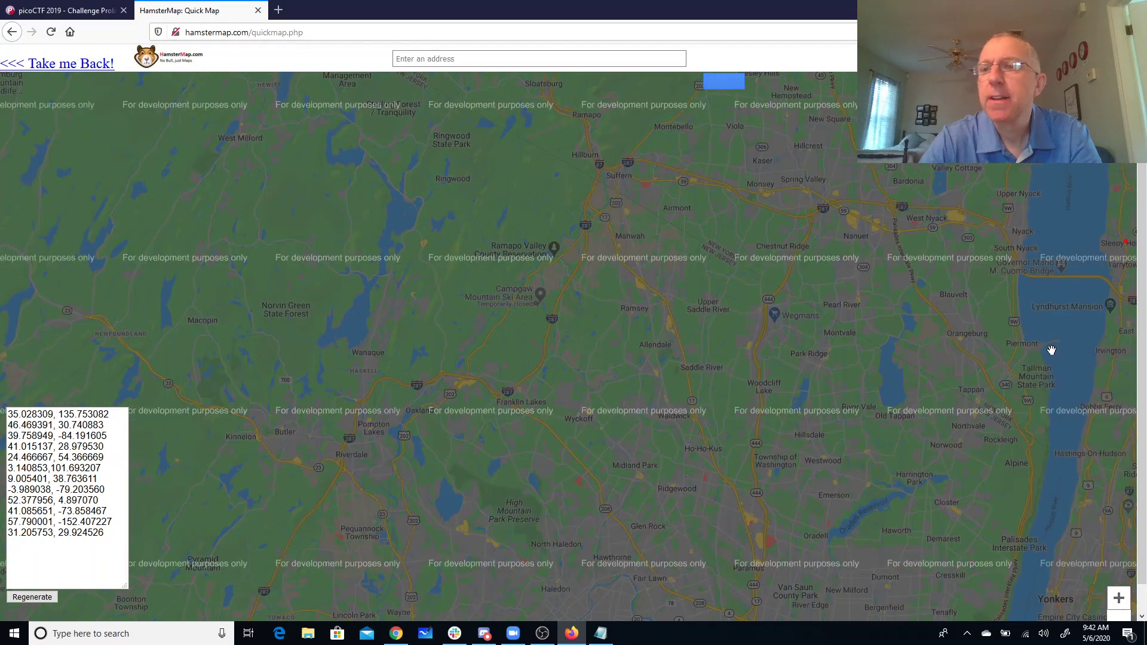
left_click_drag(1050, 351, 750, 366)
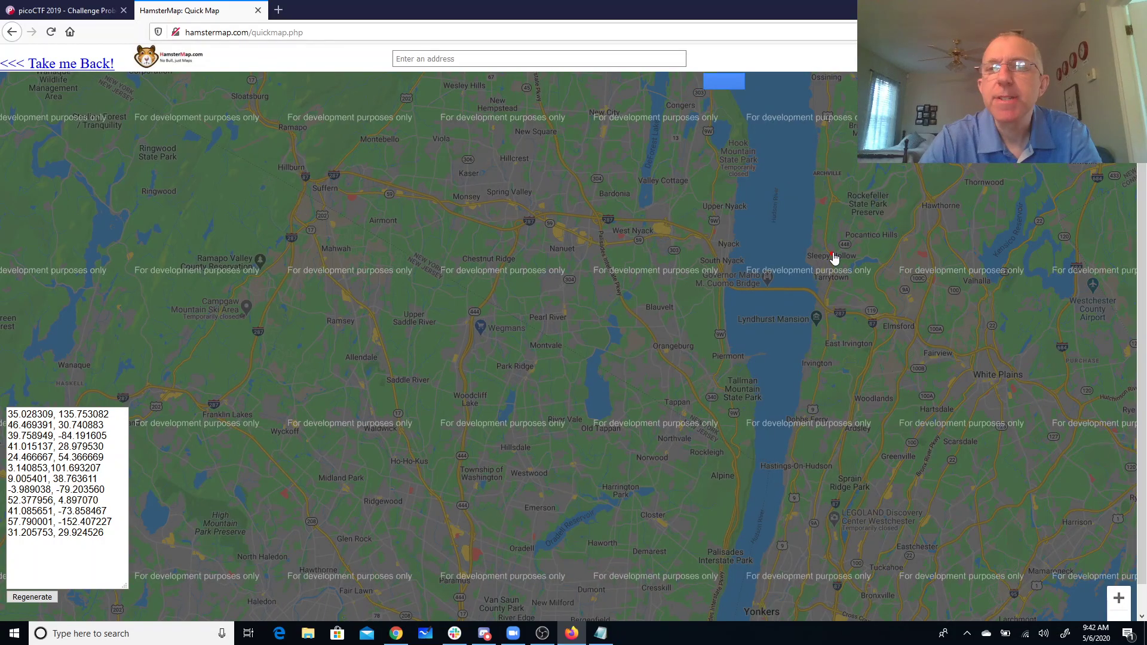
left_click(116, 505)
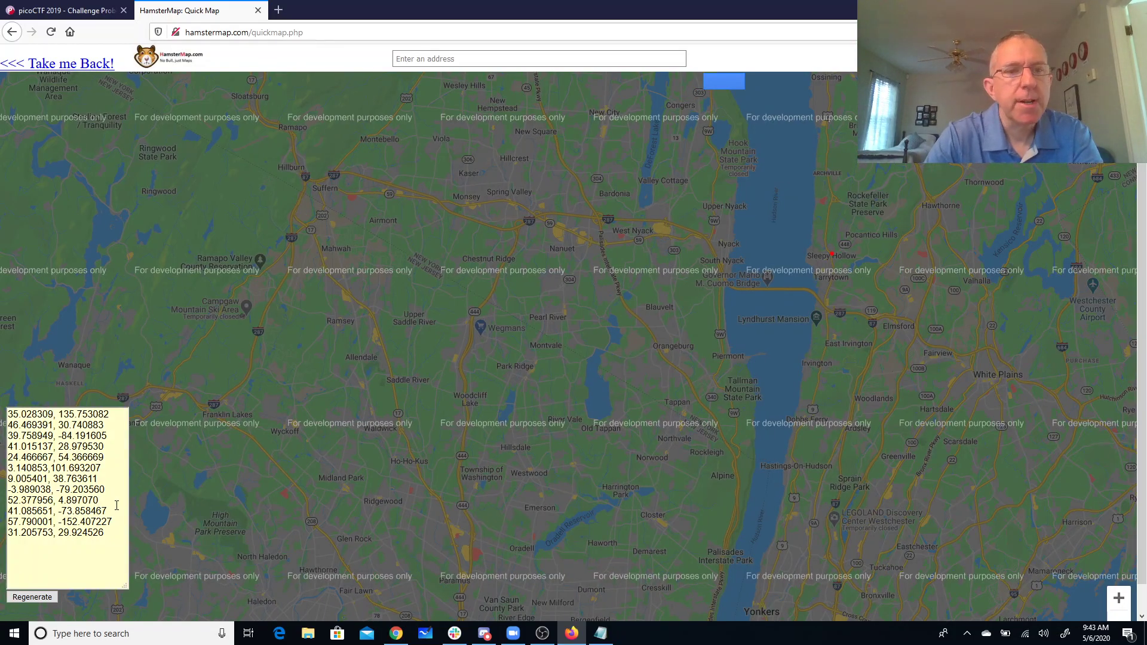
type(" S")
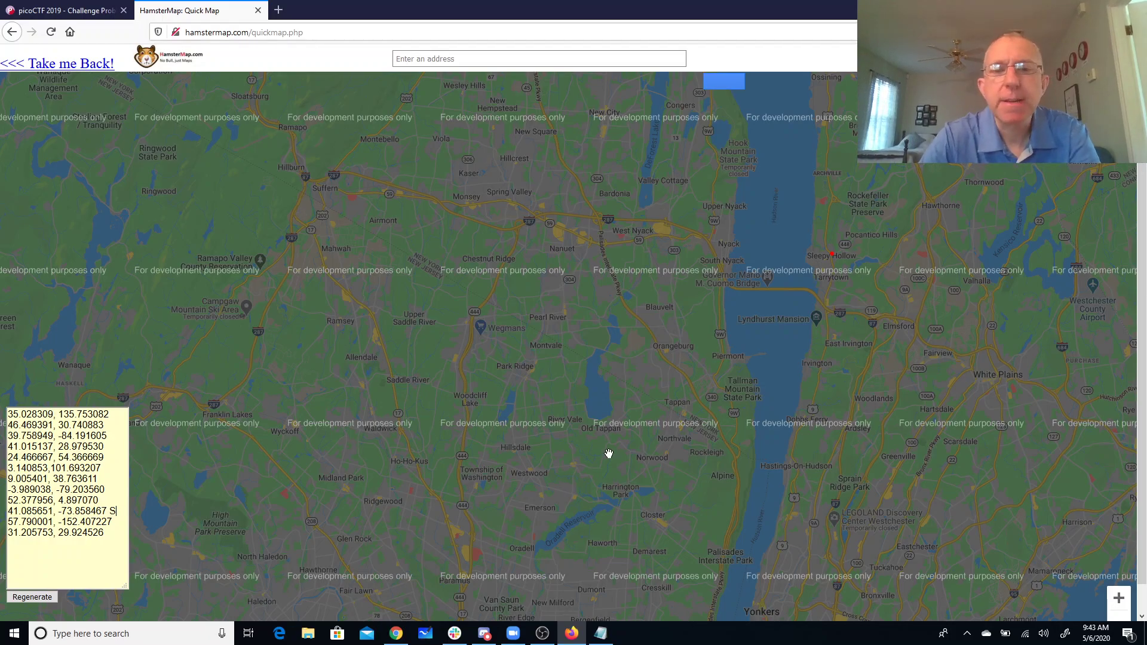
Locate the marker near Dayton, Ohio, and append D to the 39.758949, -84.191605 line
left_click(1112, 621)
left_click(1111, 621)
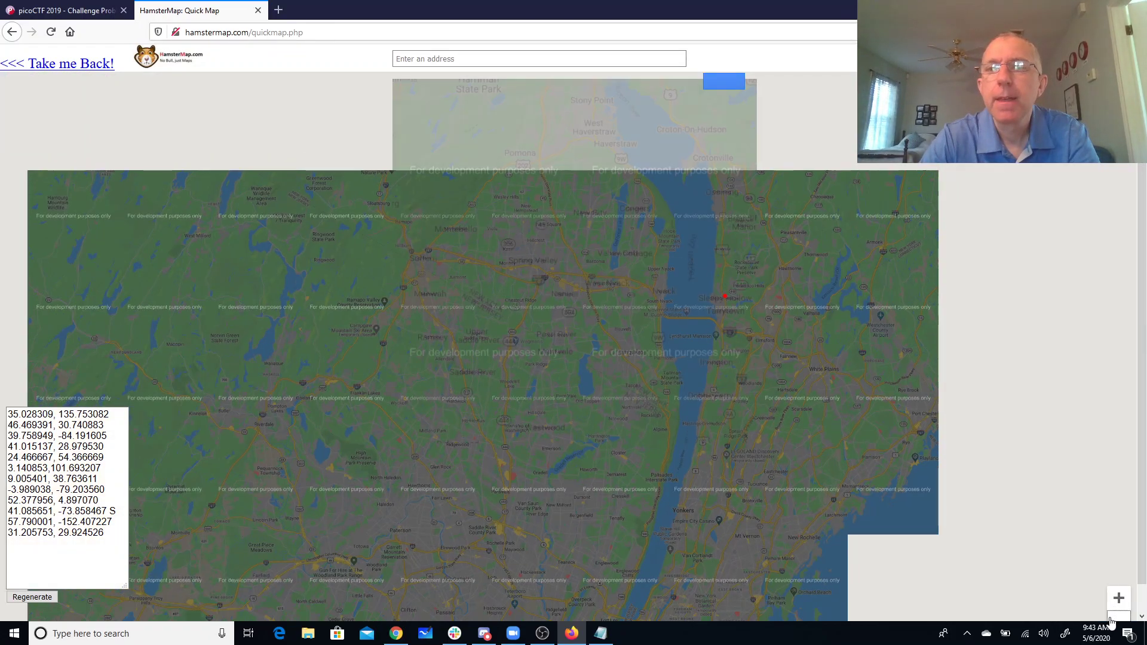
left_click(1111, 621)
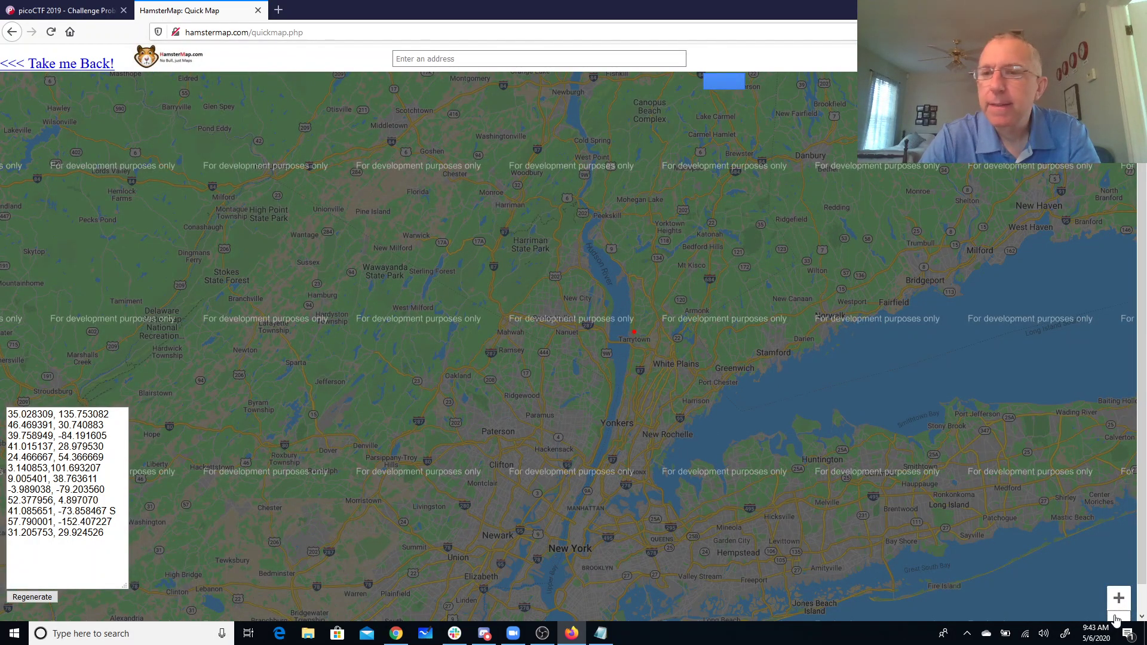
left_click(1116, 619)
left_click(1116, 619)
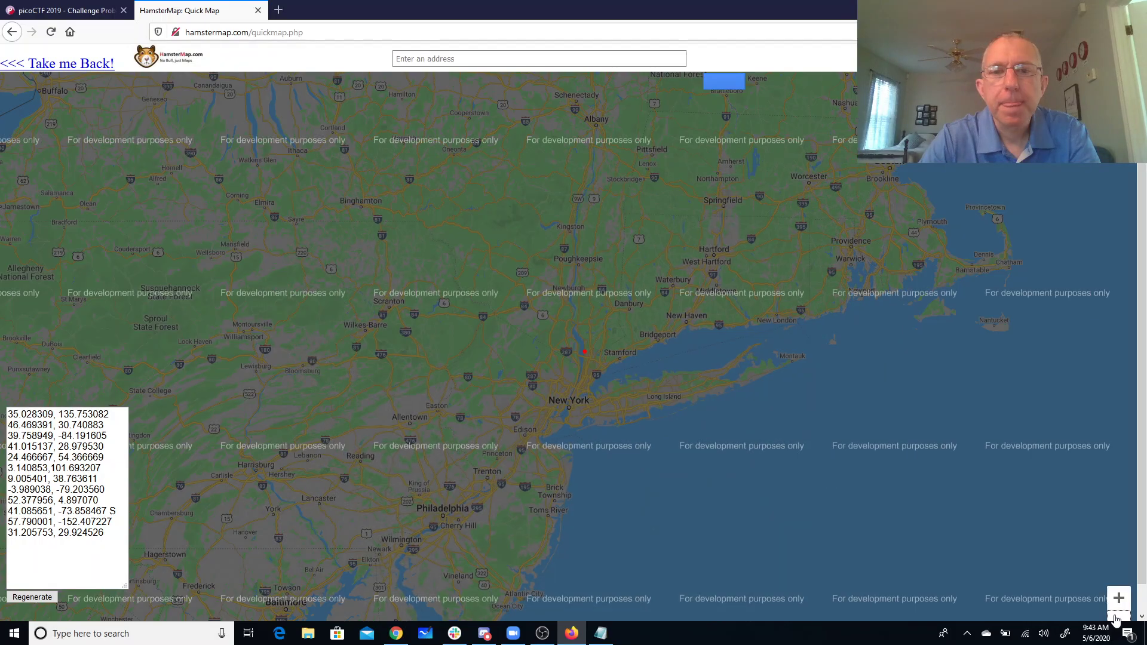
left_click(1116, 619)
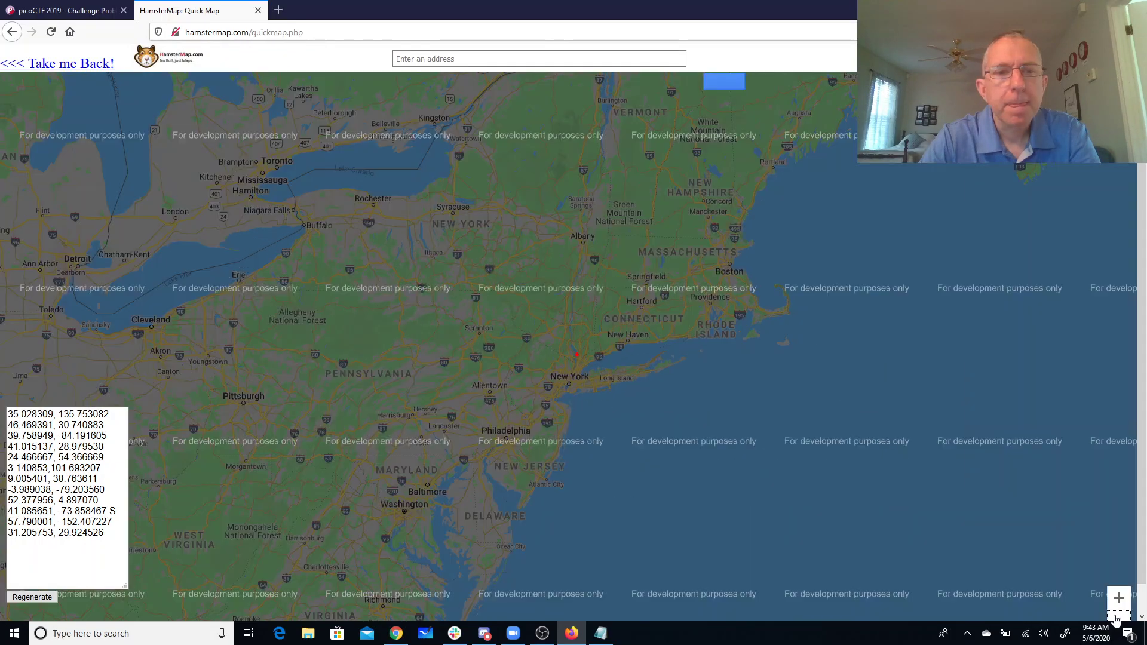
left_click(1116, 619)
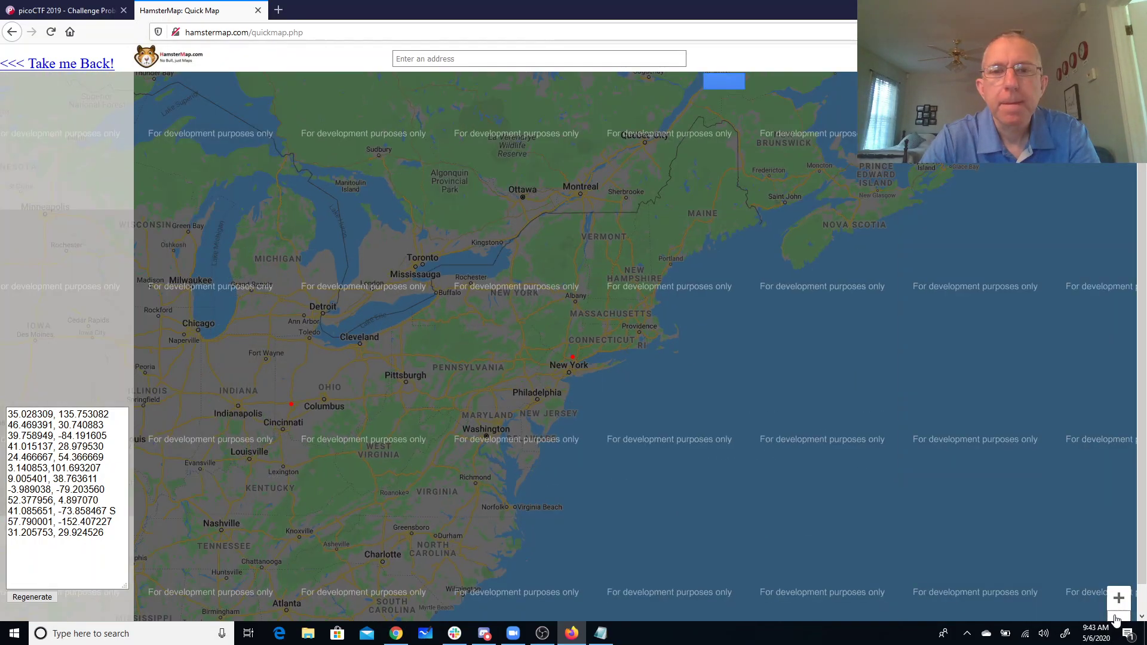
mouse_move(291, 410)
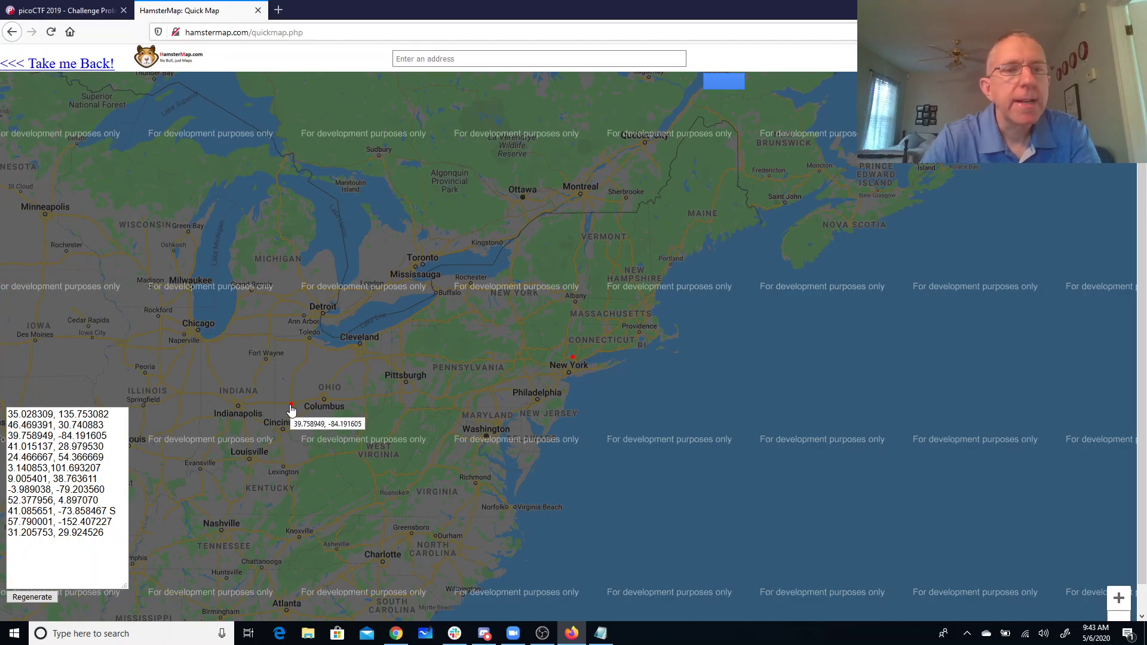
mouse_move(379, 412)
left_mouse_down()
mouse_move(637, 410)
mouse_move(686, 435)
left_mouse_up()
left_click(1120, 598)
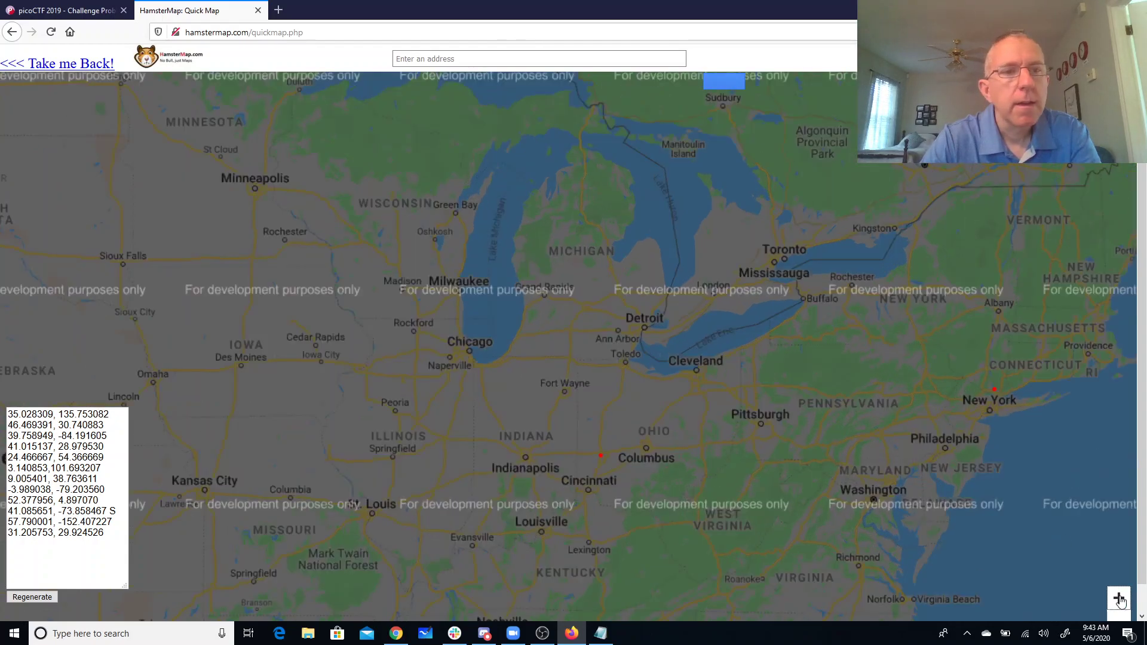
left_click(116, 435)
type("D")
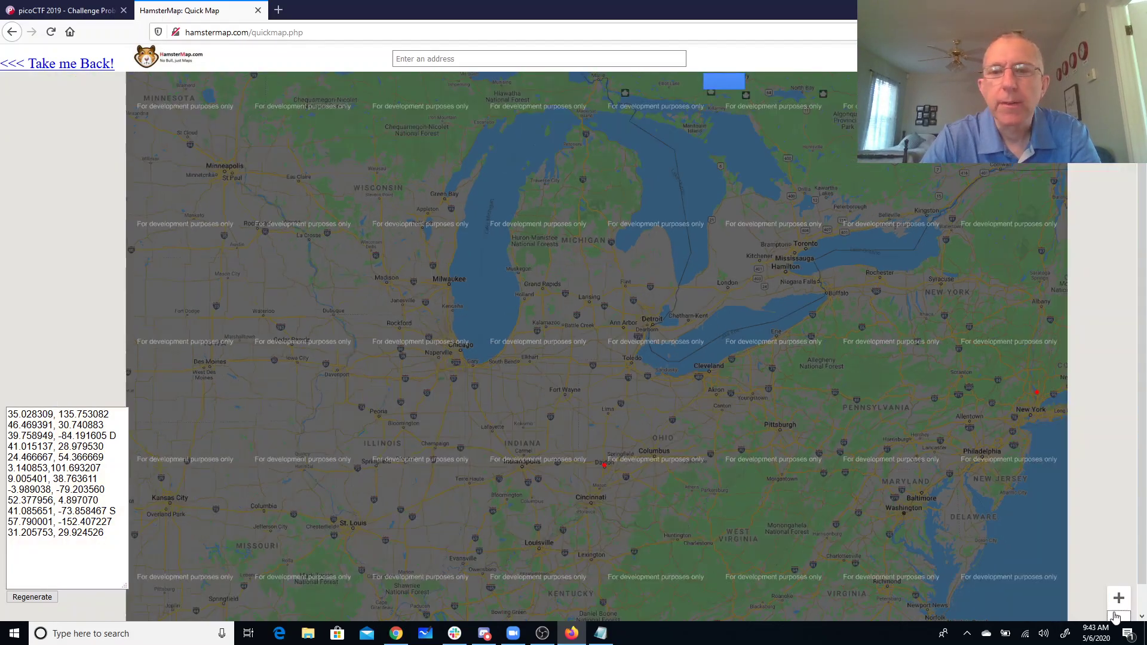
Locate the Kodiak Island marker in Alaska and place the cursor after 57.790001, -152.407227
left_click(1115, 616)
left_click(1115, 616)
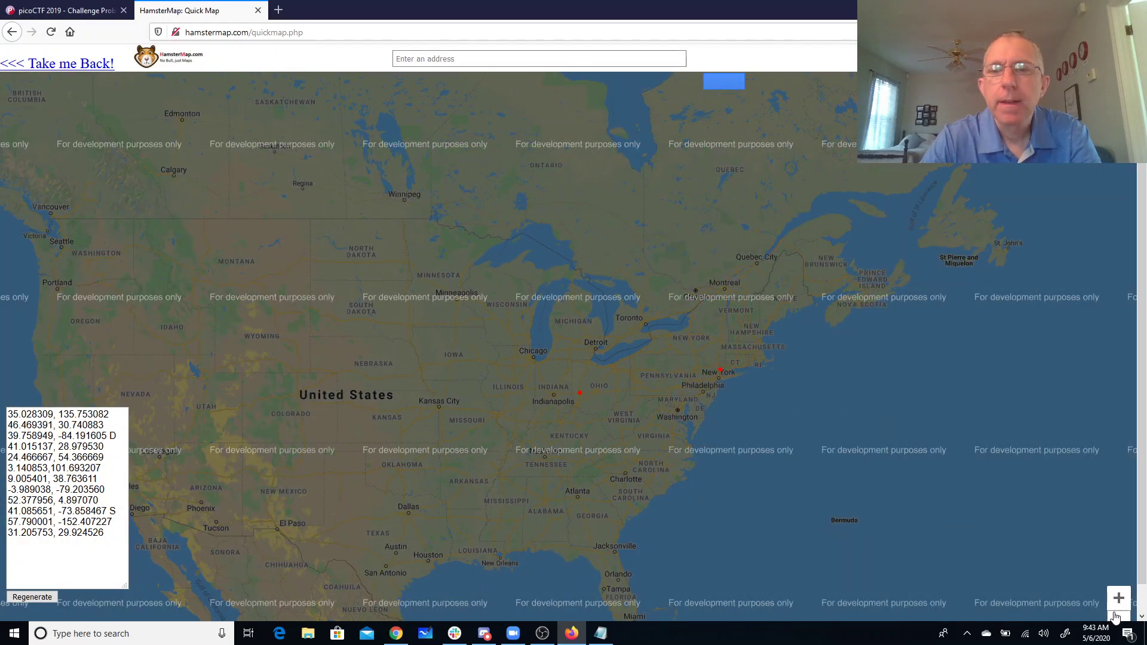
left_click(1115, 616)
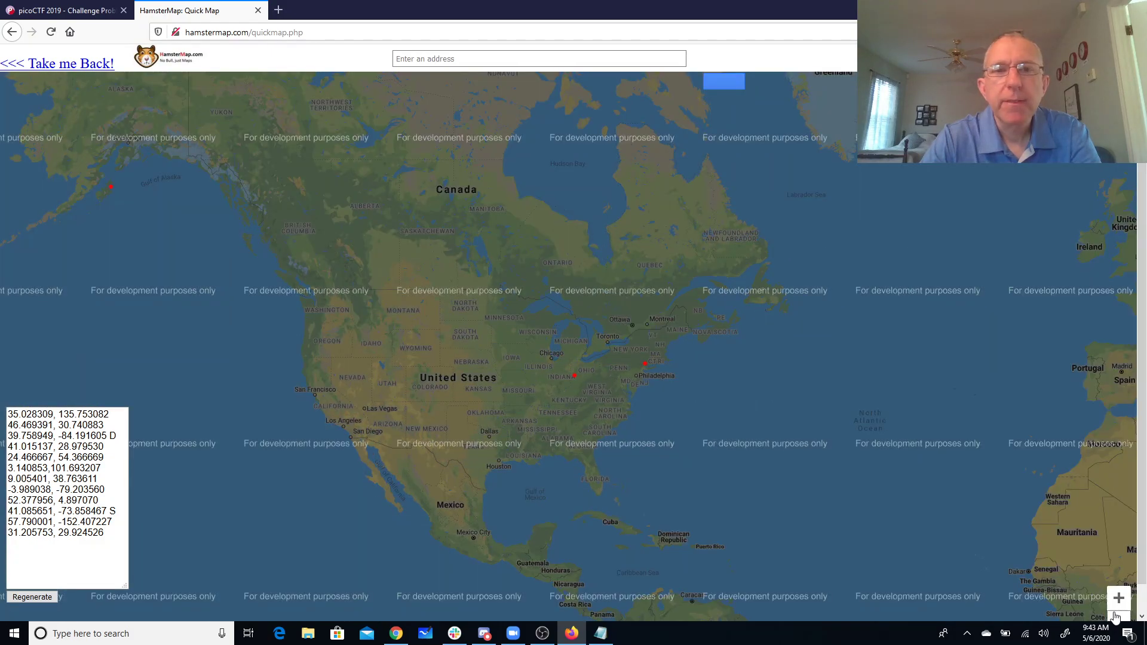
left_click_drag(191, 329, 672, 478)
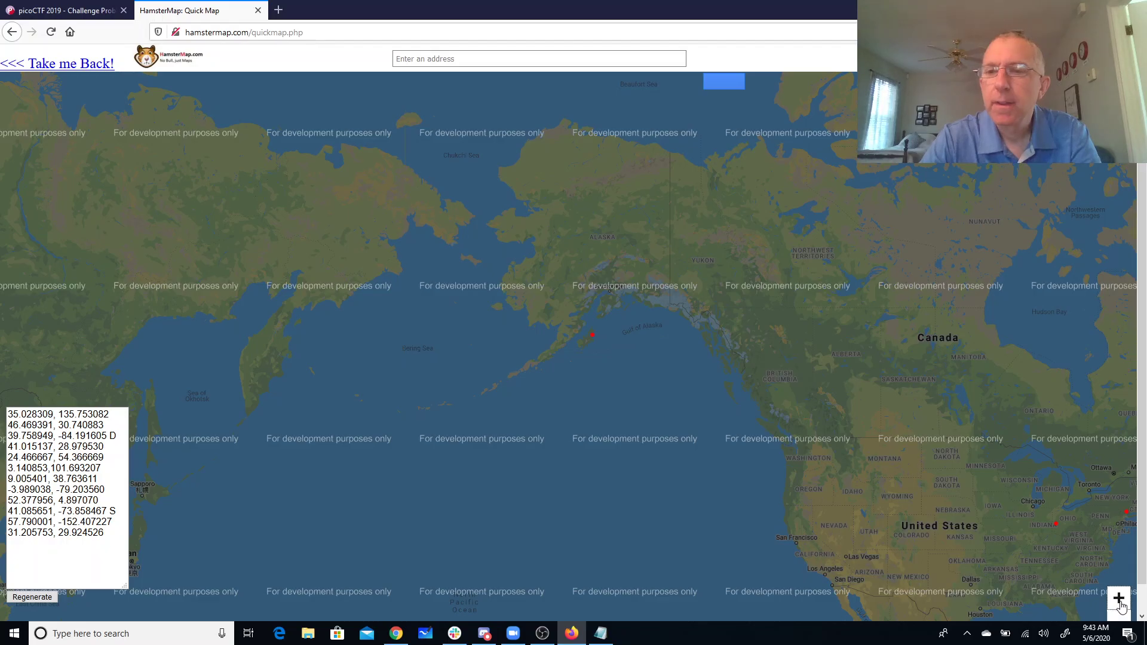
left_click(1120, 602)
left_click(1121, 604)
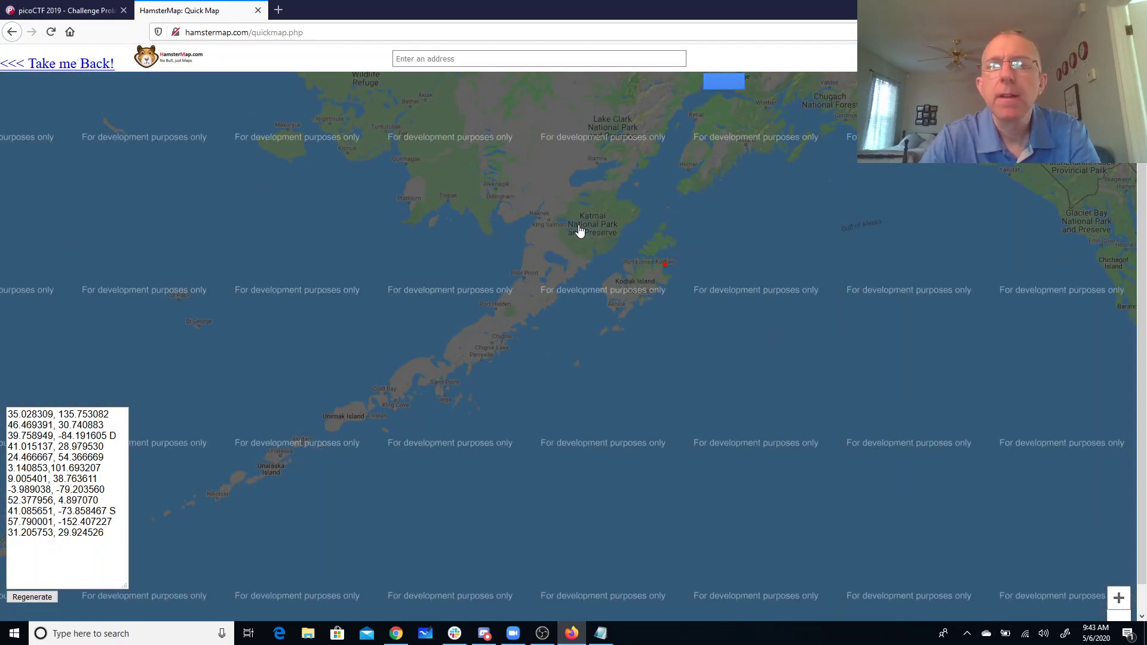
mouse_move(667, 272)
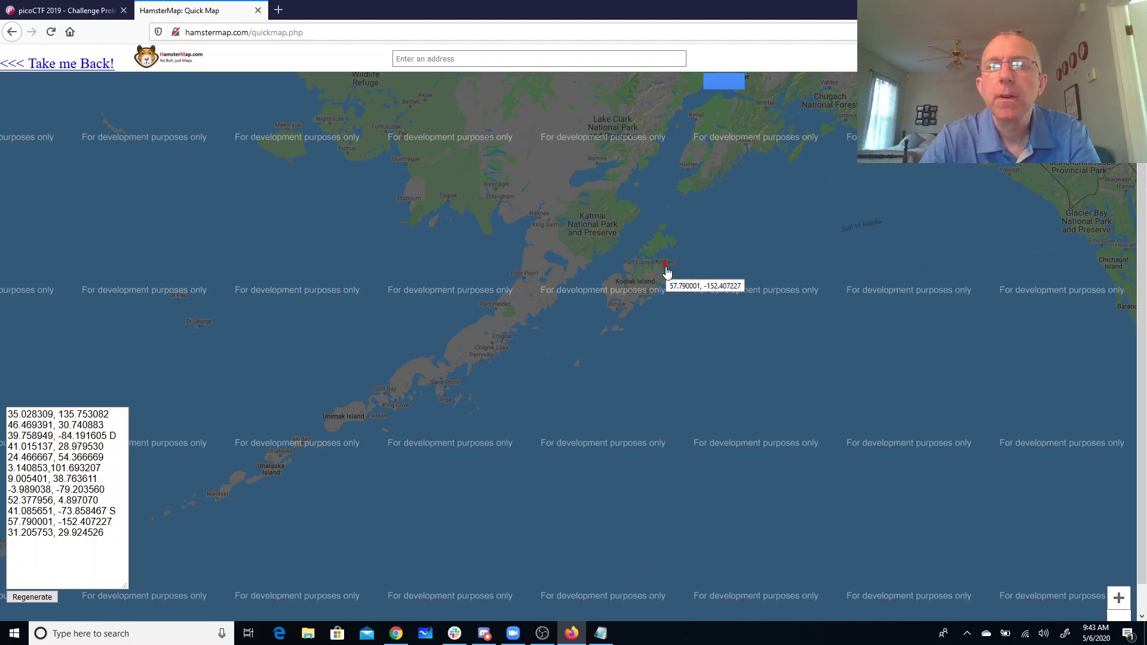
left_click(126, 526)
type("K")
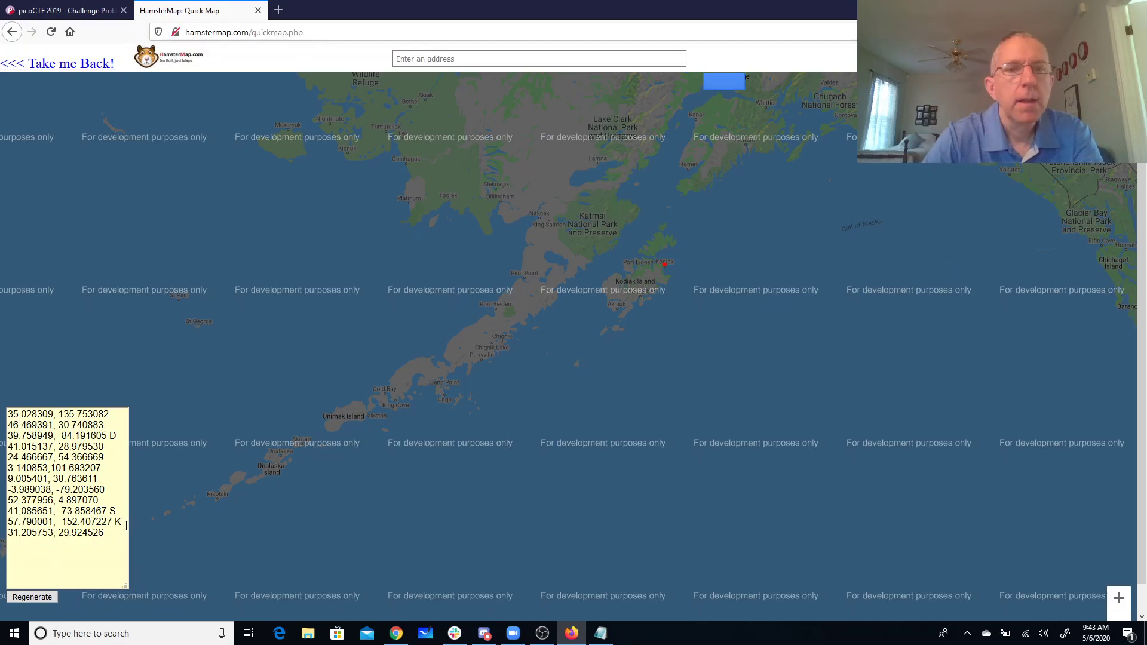
Zoom the map onto Kyoto and append K to the first line (35.028309, 135.753082)
left_click_drag(306, 374, 662, 287)
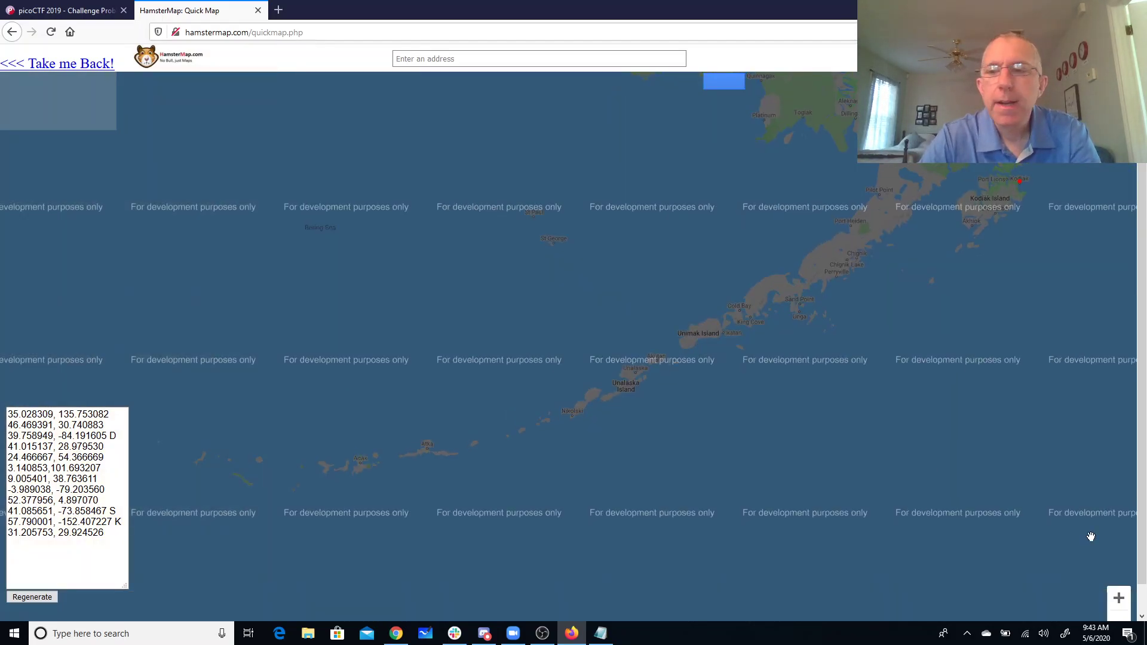
left_click(1117, 620)
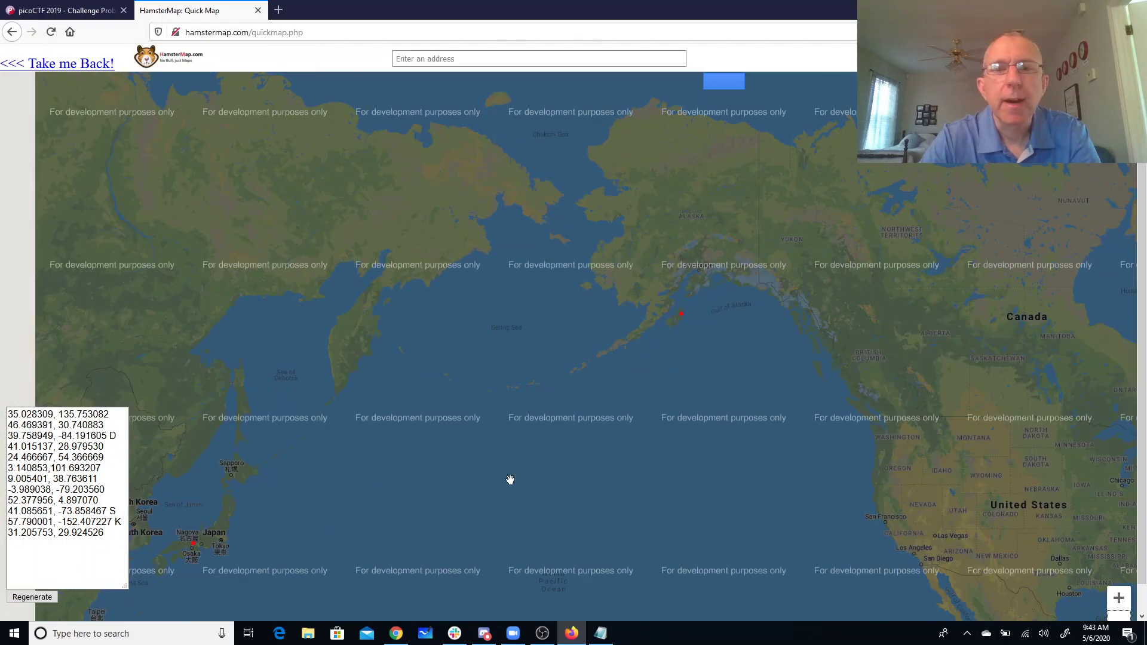
left_click_drag(374, 454, 707, 289)
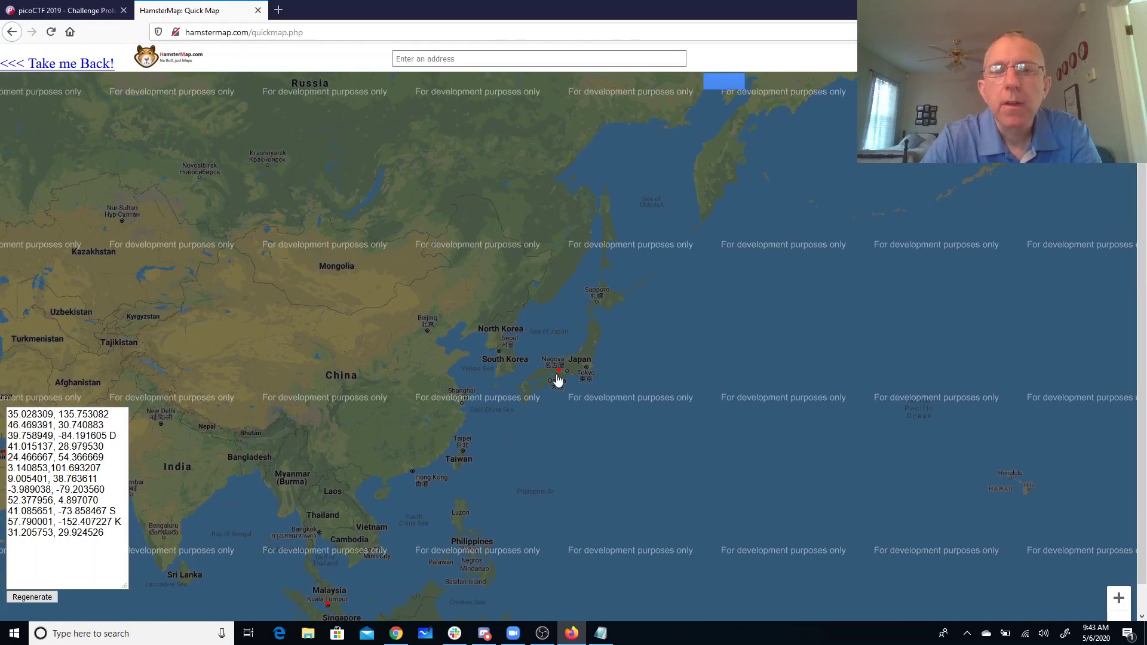
mouse_move(560, 377)
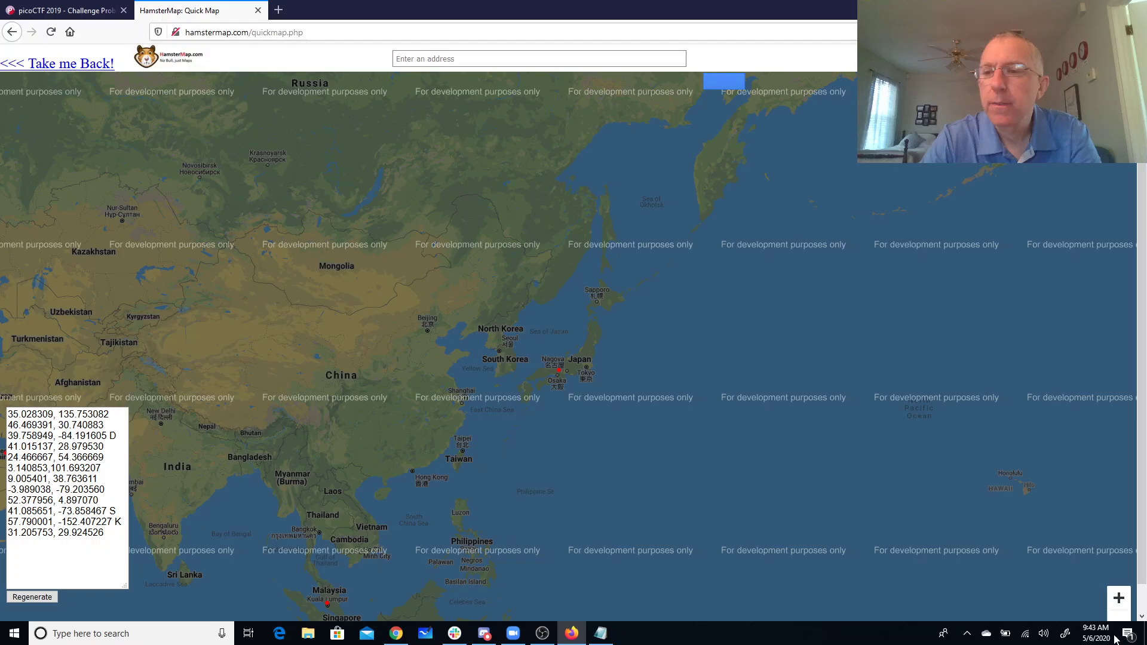
left_click(1116, 605)
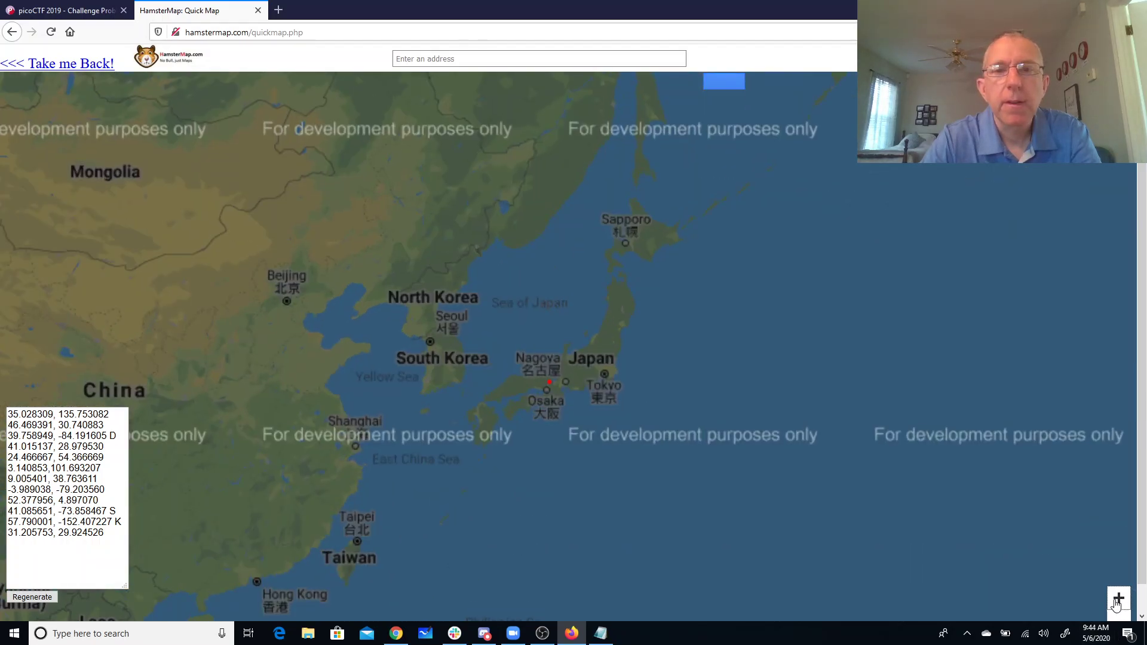
left_click(1116, 605)
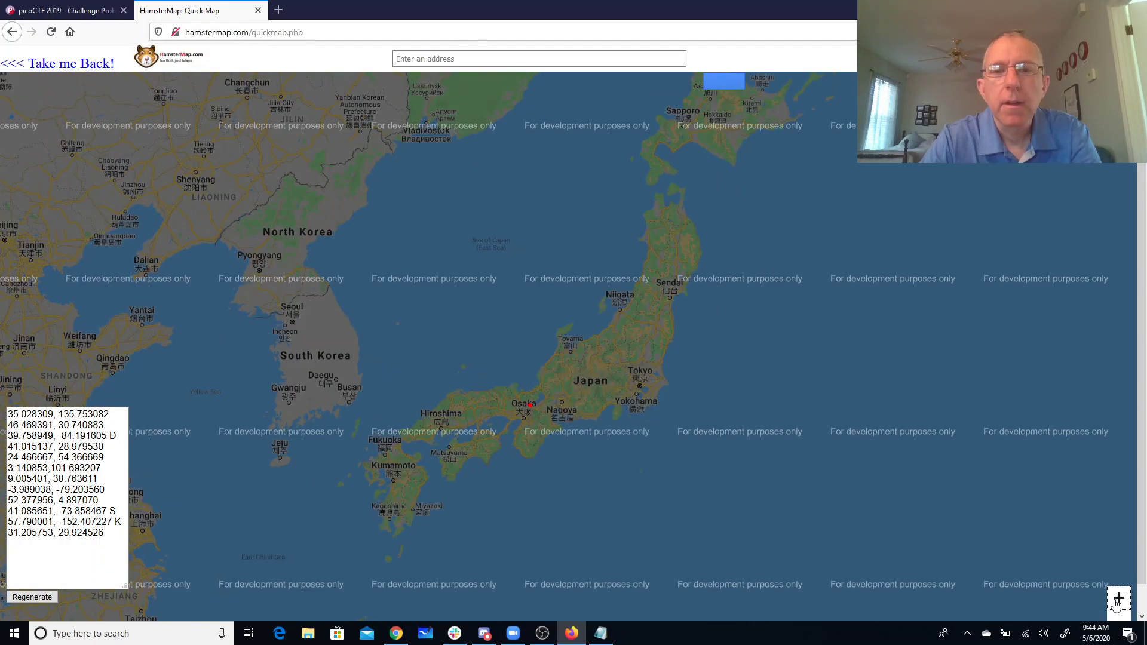
left_click(1117, 604)
left_click(1116, 605)
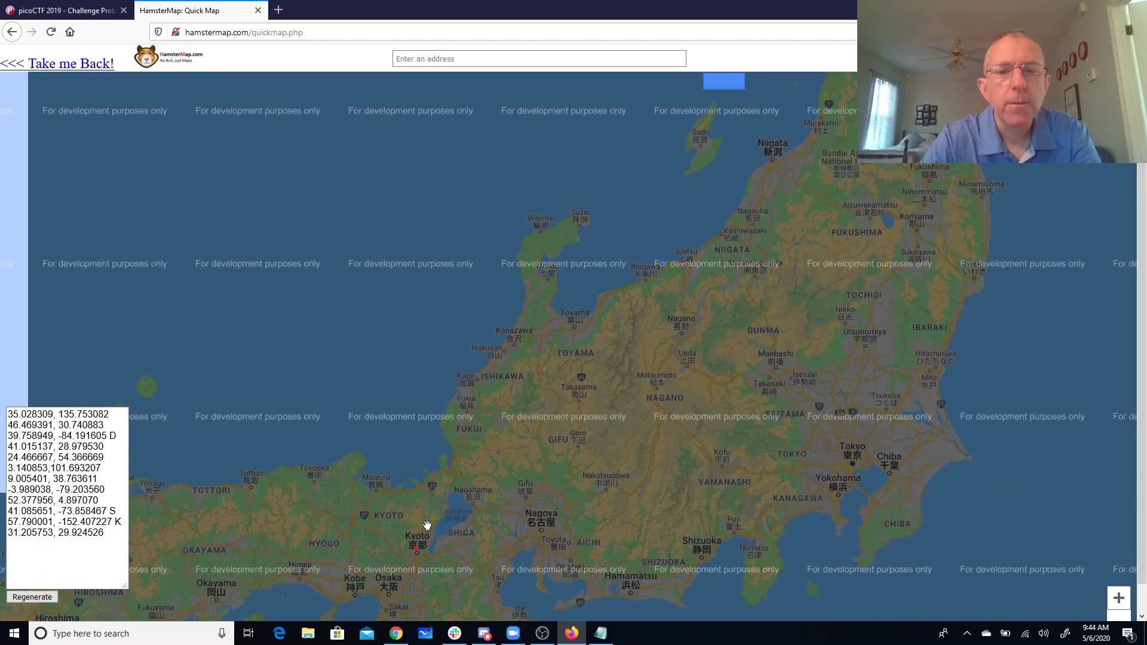
mouse_move(417, 555)
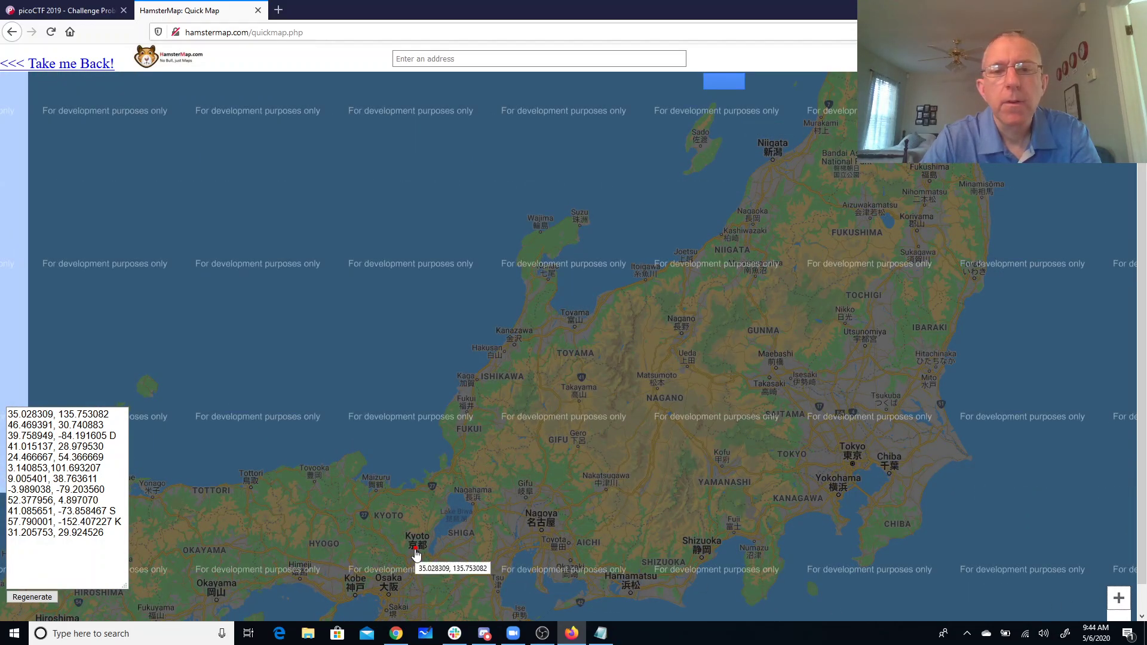
left_click(119, 416)
type("K")
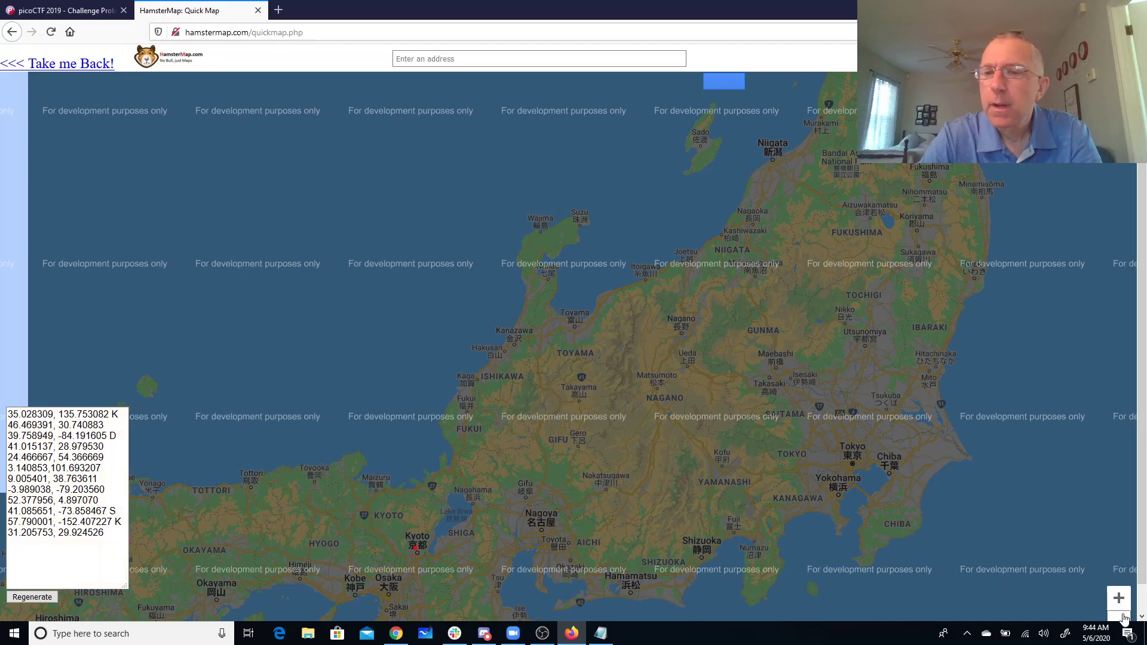
Find the Kuala Lumpur marker and append K to line 6 (3.140853, 101.693207)
left_click(1122, 616)
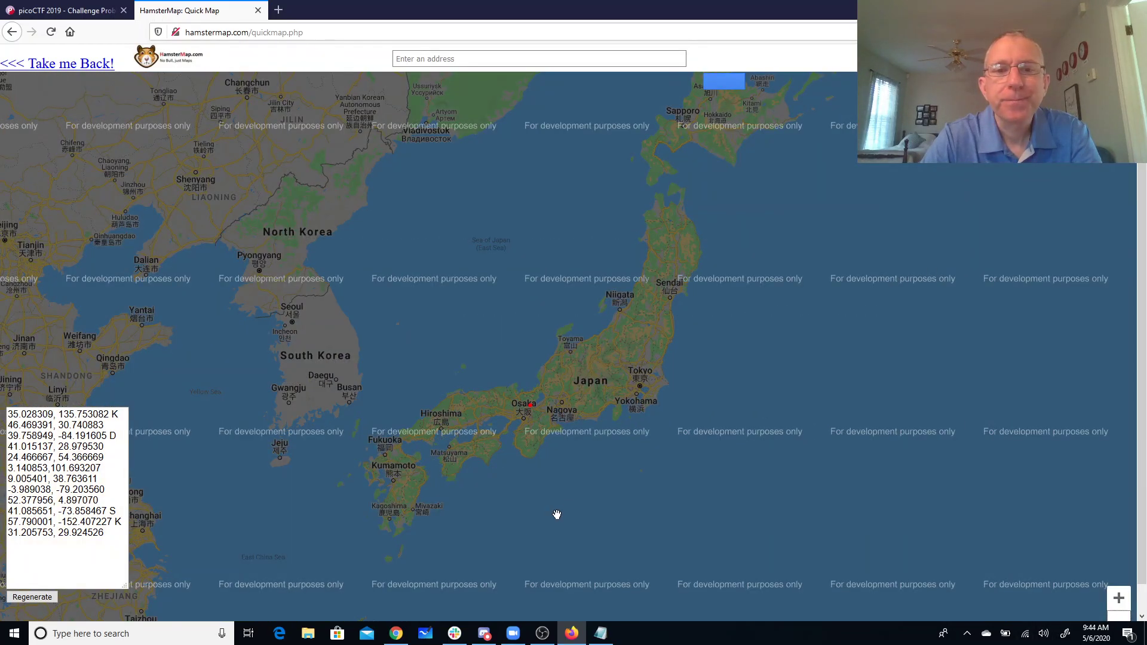
left_click_drag(508, 535, 776, 213)
mouse_move(400, 546)
left_mouse_down()
mouse_move(780, 312)
mouse_move(714, 304)
left_mouse_up()
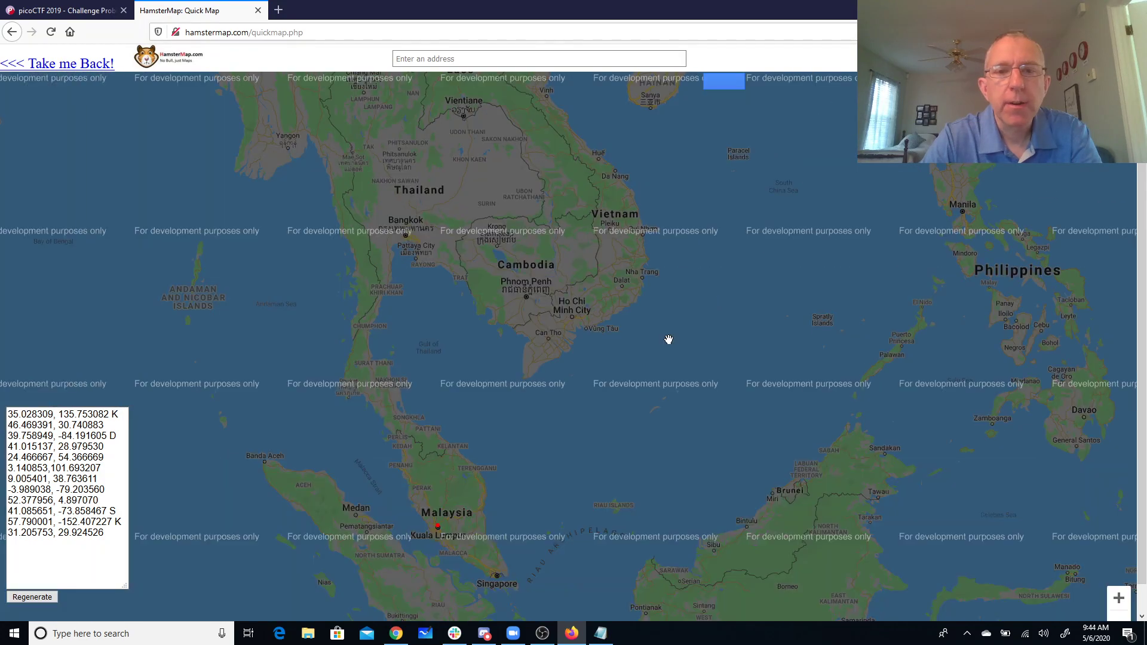
mouse_move(438, 530)
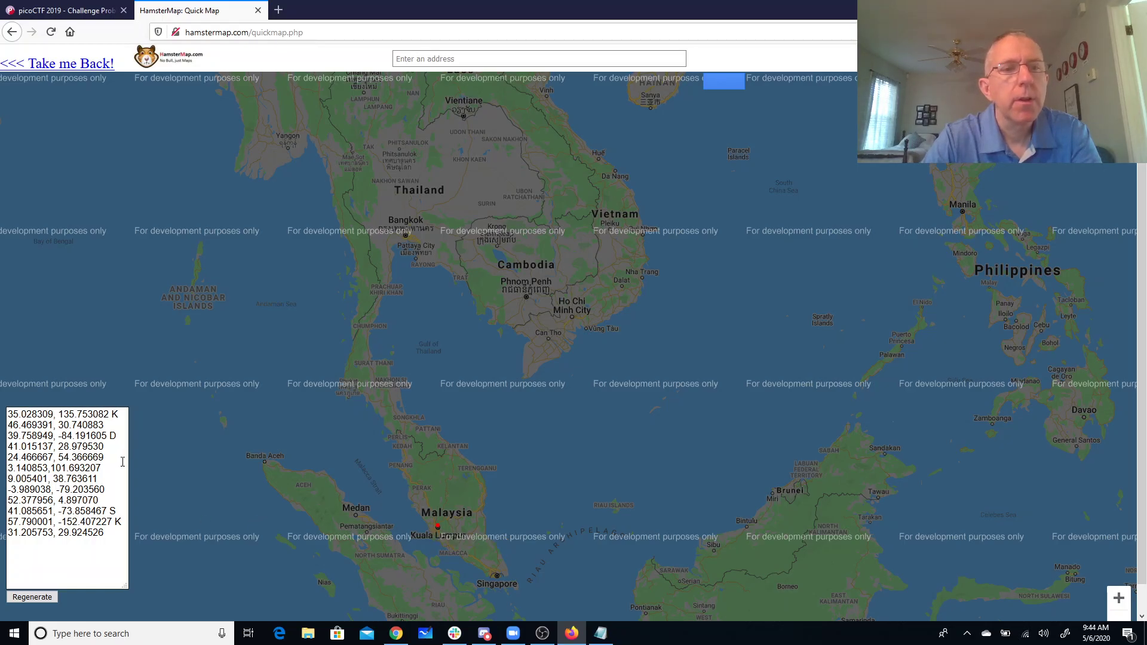
left_click(117, 469)
type("K")
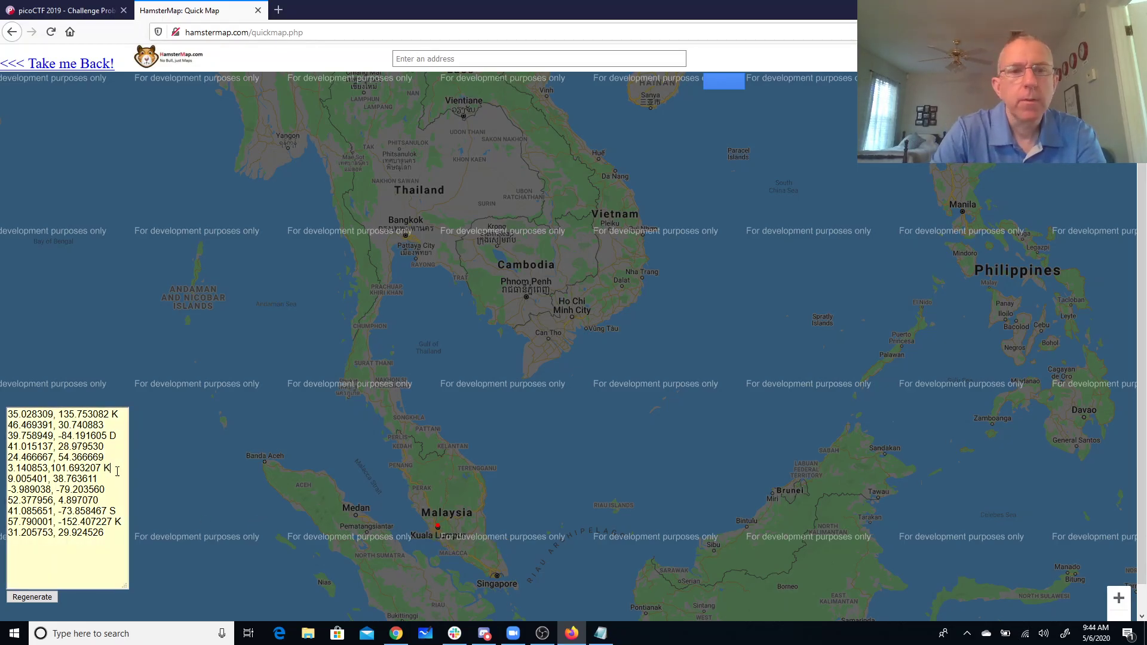
left_click(1123, 619)
left_click(1122, 620)
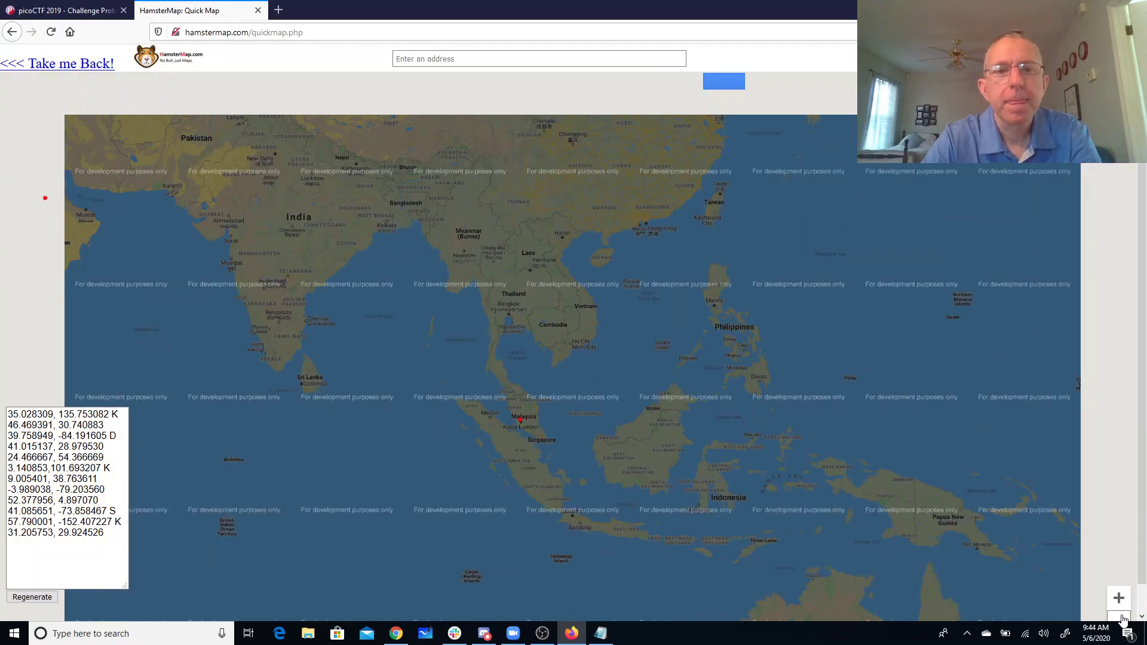
left_click(1123, 620)
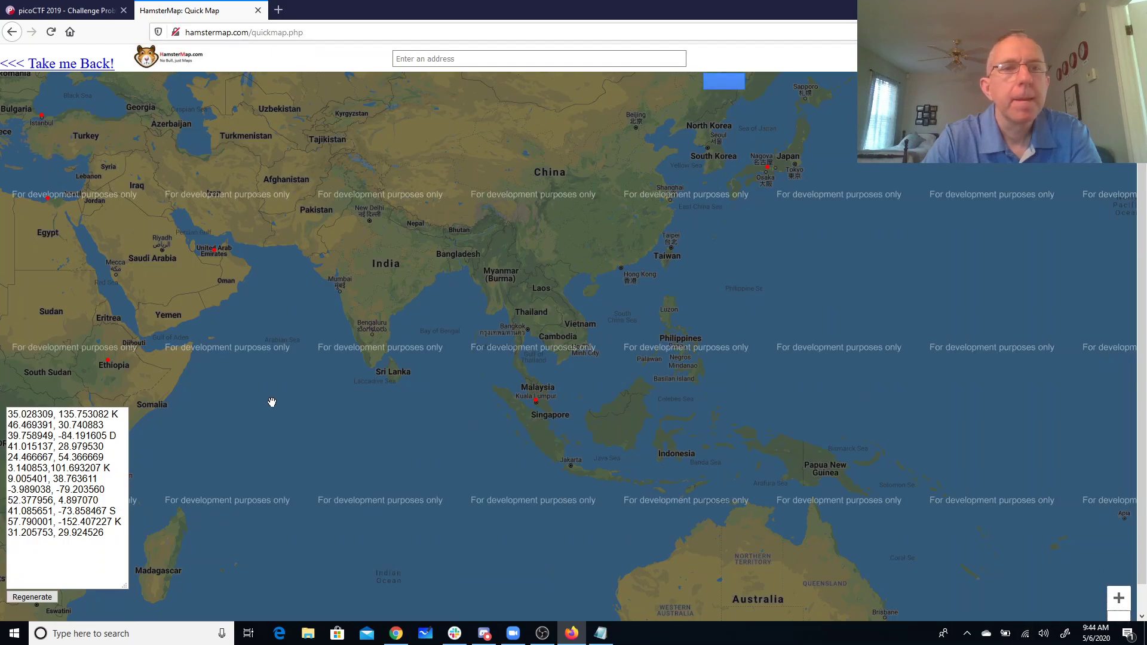
Zoom onto Ethiopia and tag line 7 (9.005401, 38.763611, Addis Ababa) with A; dismiss the chat notification
mouse_move(185, 310)
left_mouse_down()
mouse_move(501, 404)
mouse_move(548, 443)
mouse_move(622, 442)
left_mouse_up()
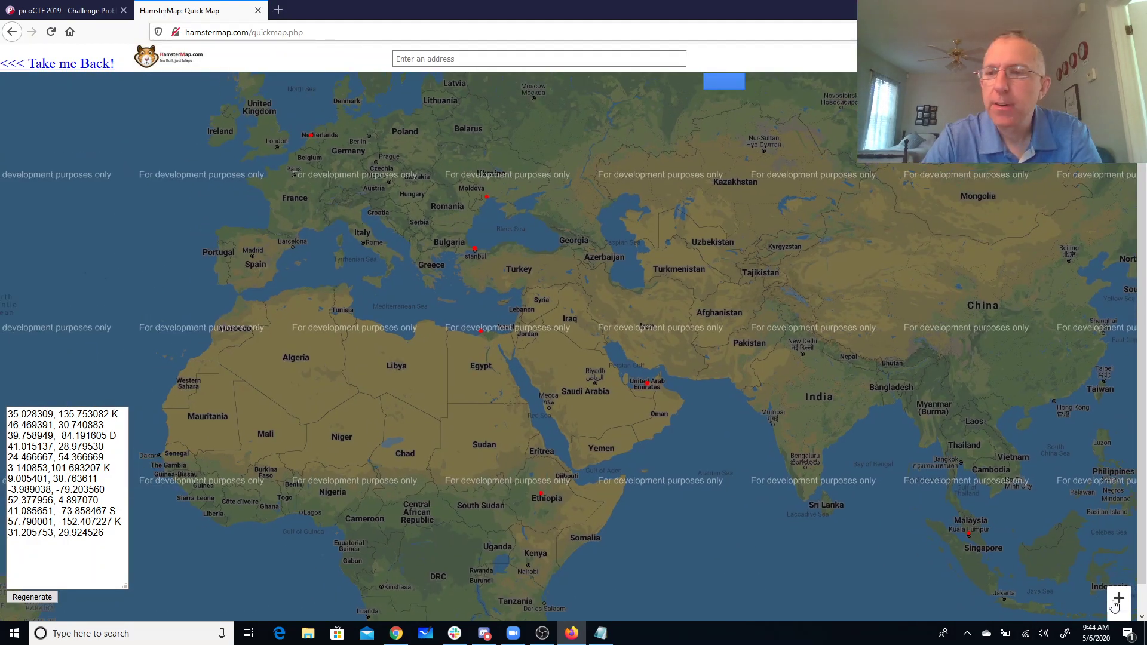
left_click(1113, 602)
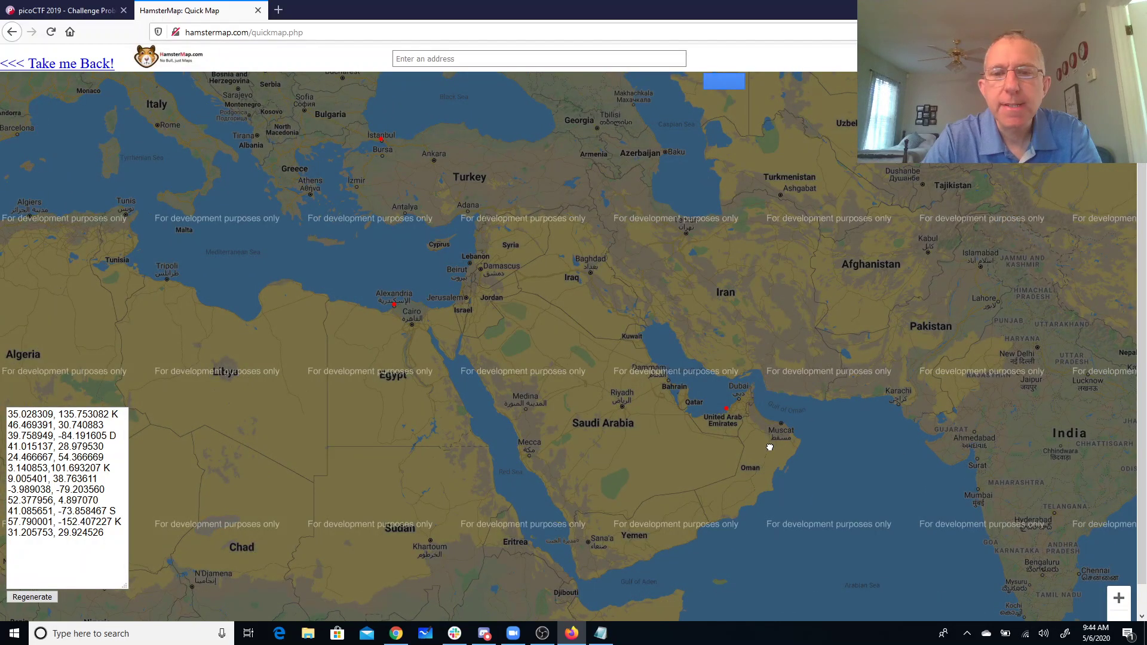
mouse_move(723, 588)
left_mouse_down()
mouse_move(776, 402)
mouse_move(767, 412)
left_mouse_up()
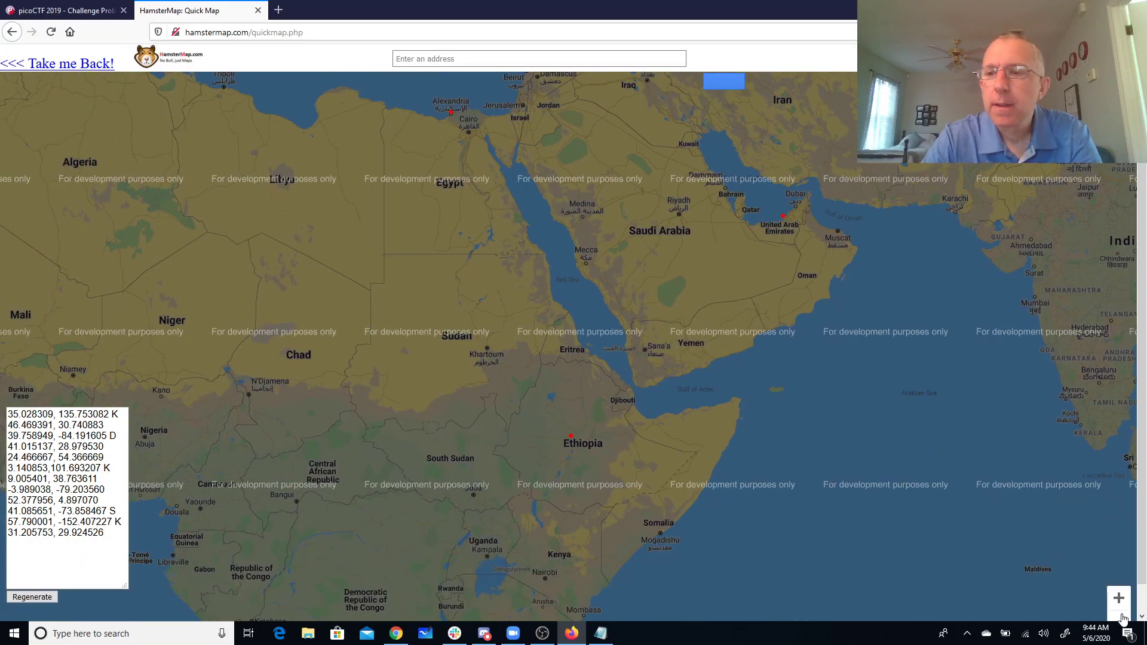
left_click(1117, 601)
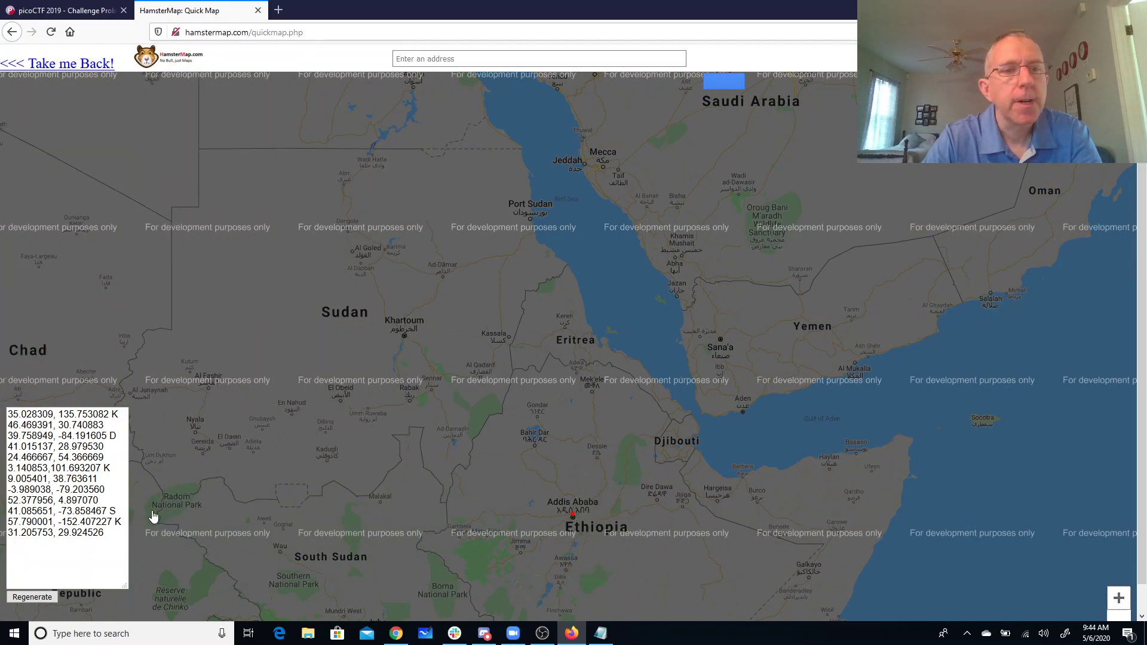
left_click(113, 479)
type("A")
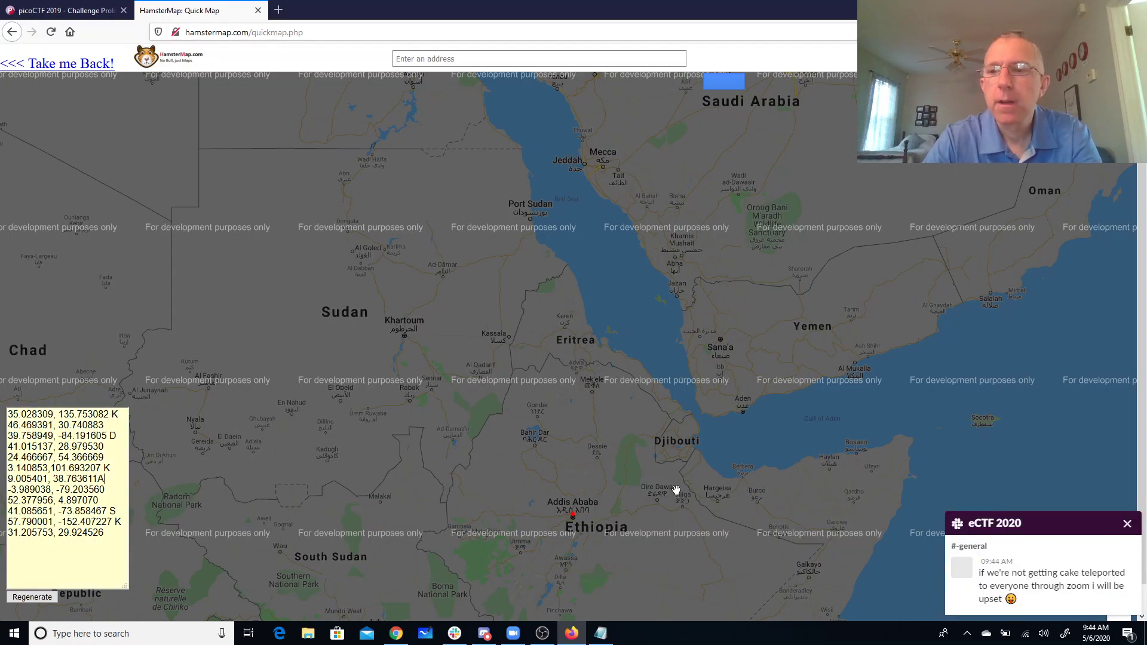
left_click(1127, 524)
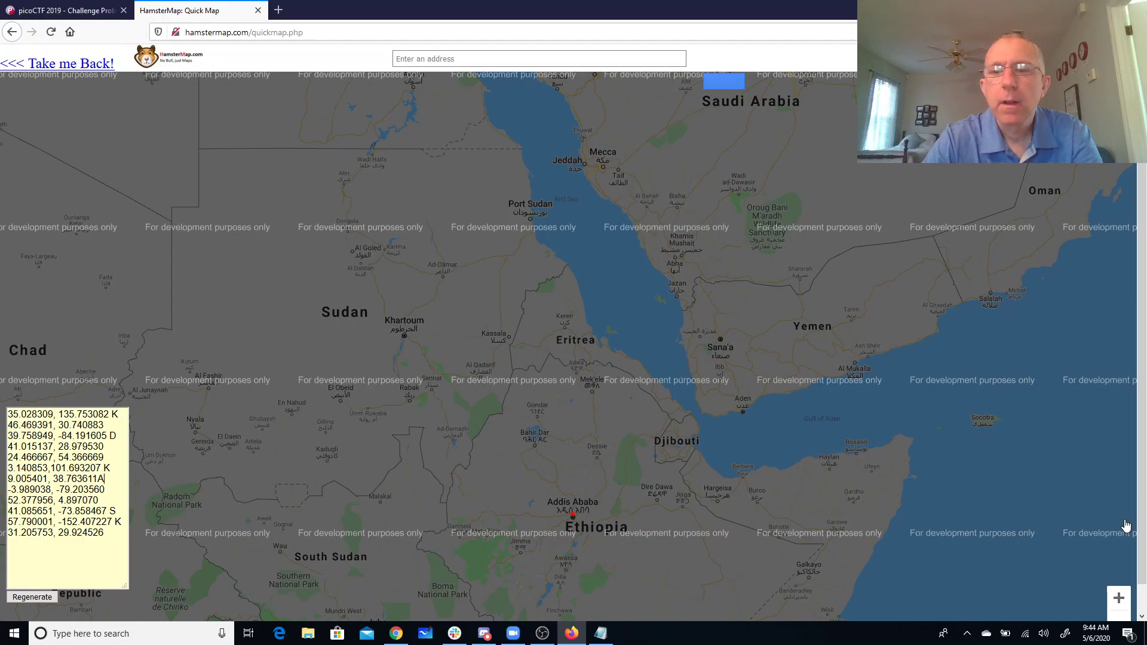
mouse_move(781, 291)
left_mouse_down()
mouse_move(801, 478)
mouse_move(832, 539)
left_mouse_up()
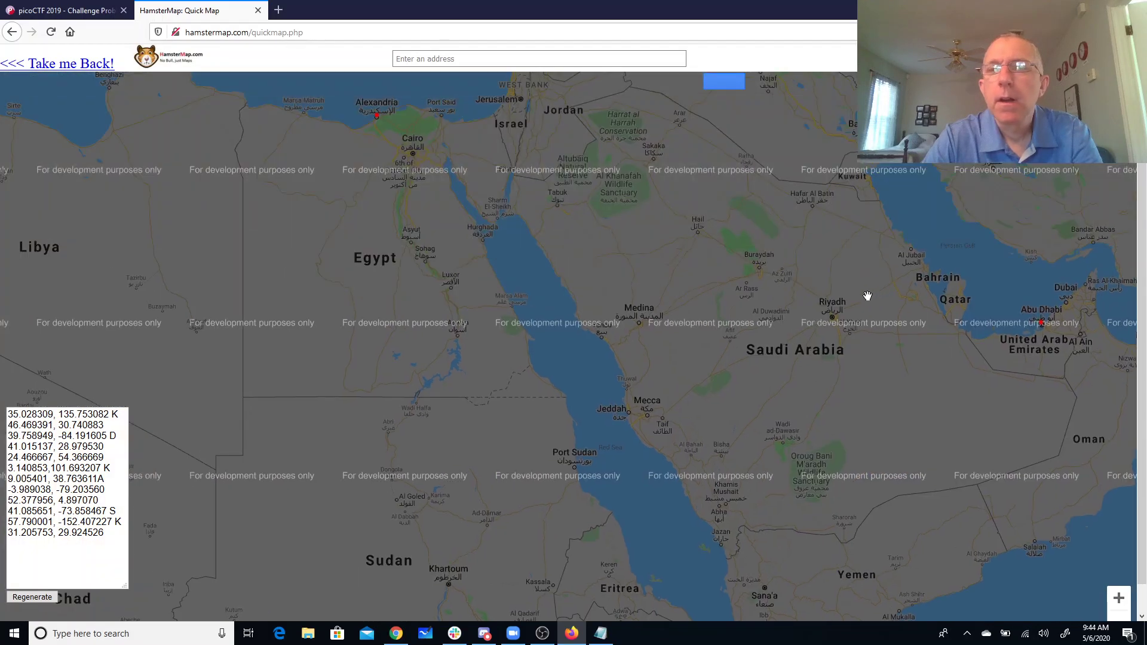
Find the Abu Dhabi marker in the Gulf and tag line 5 (24.466667, 54.366669) with A
left_click_drag(1048, 332, 734, 416)
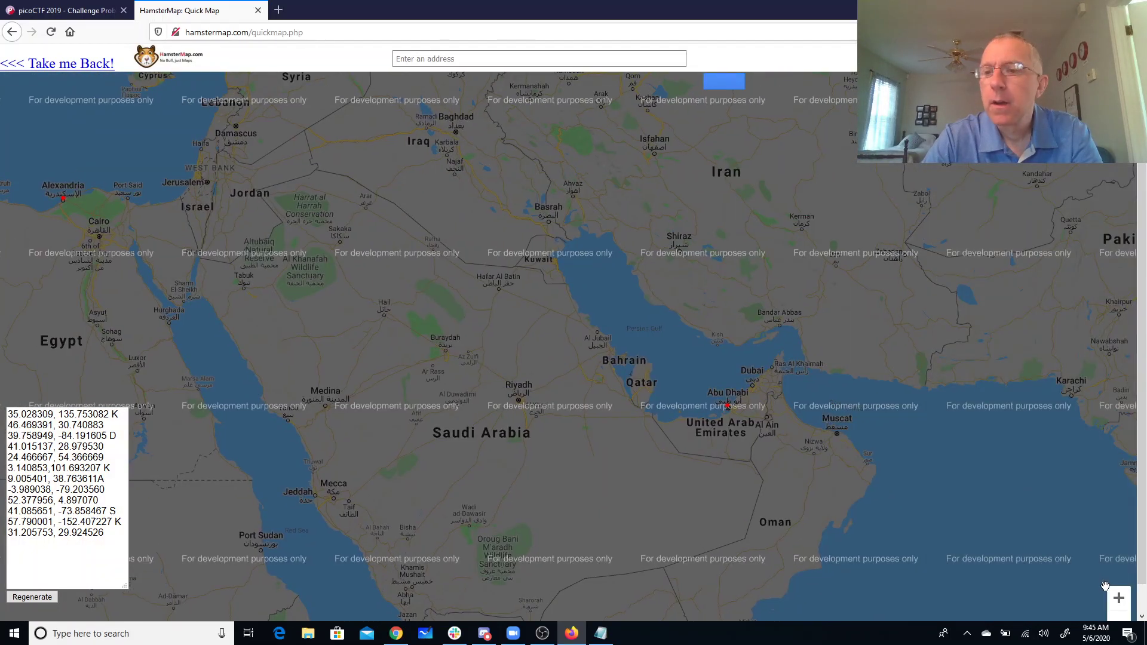
left_click(1119, 599)
mouse_move(917, 532)
left_mouse_down()
mouse_move(699, 486)
mouse_move(685, 426)
left_mouse_up()
mouse_move(673, 413)
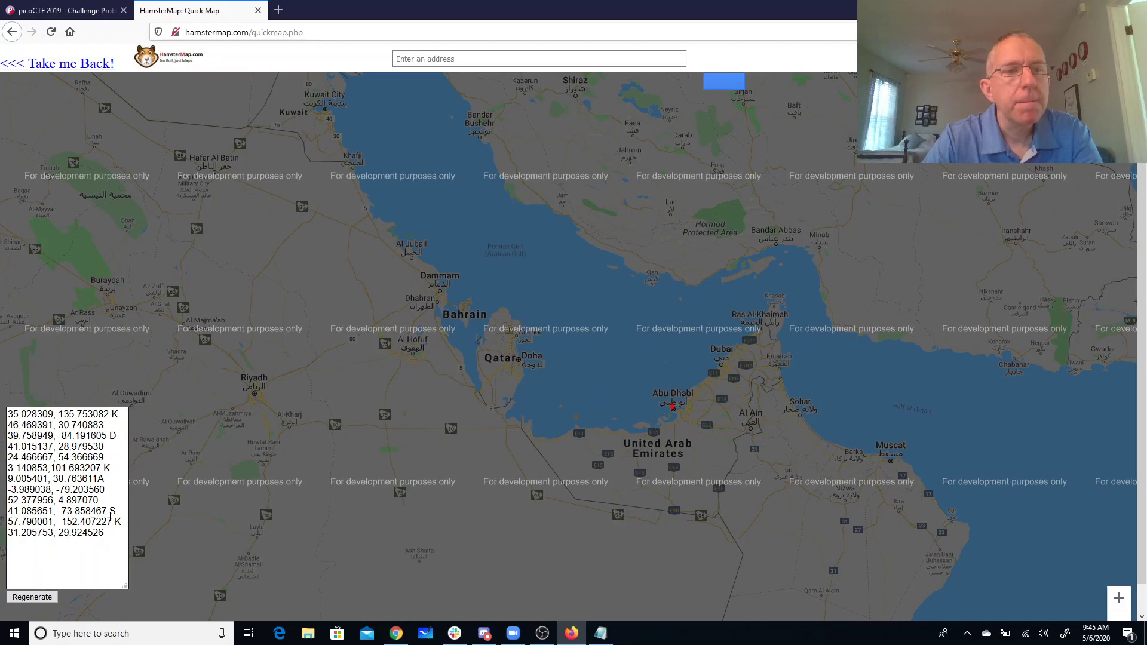
left_click(117, 460)
type("A")
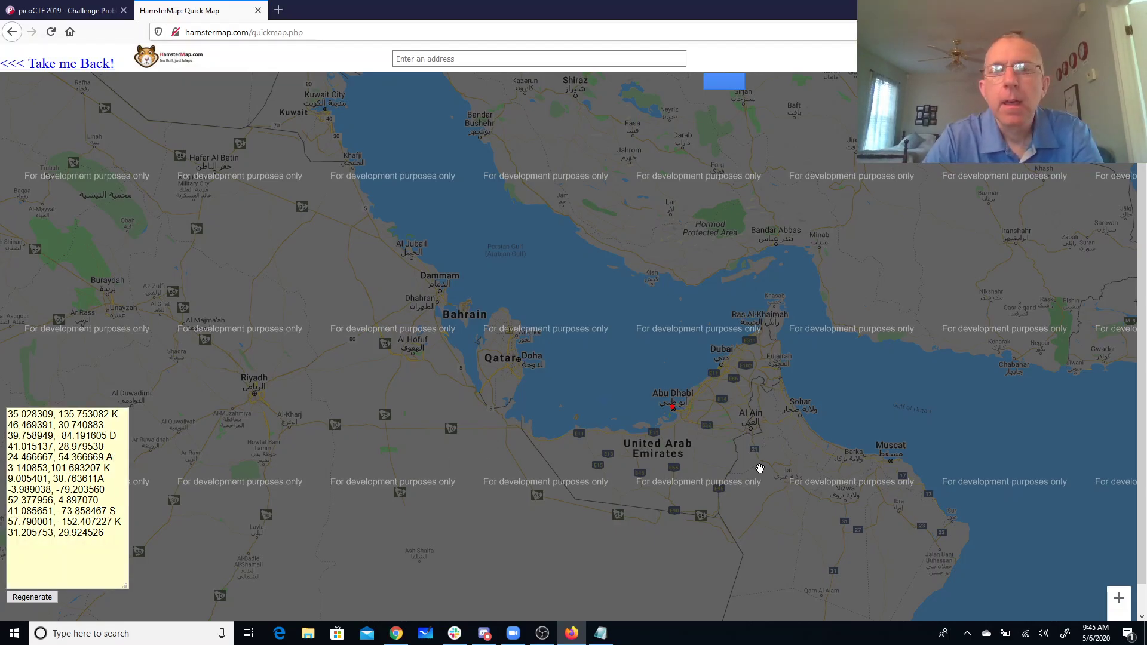
left_click(1121, 618)
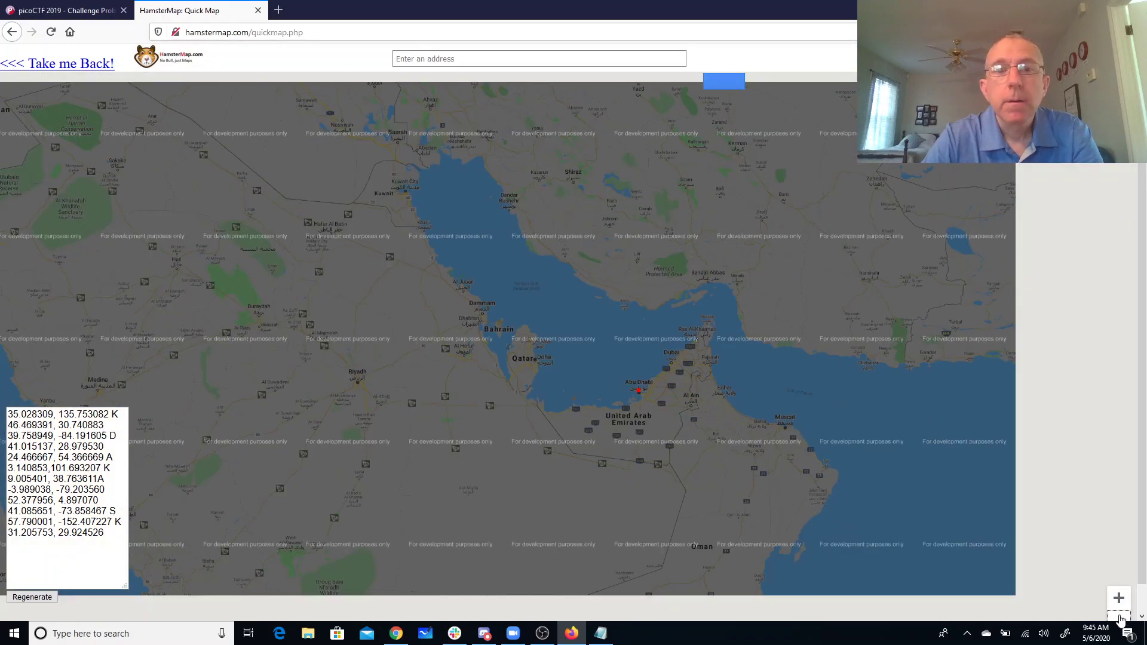
Tag Alexandria's 31.205753, 29.924526 with A and Istanbul's 41.015137, 28.979530 with I
left_click(1121, 618)
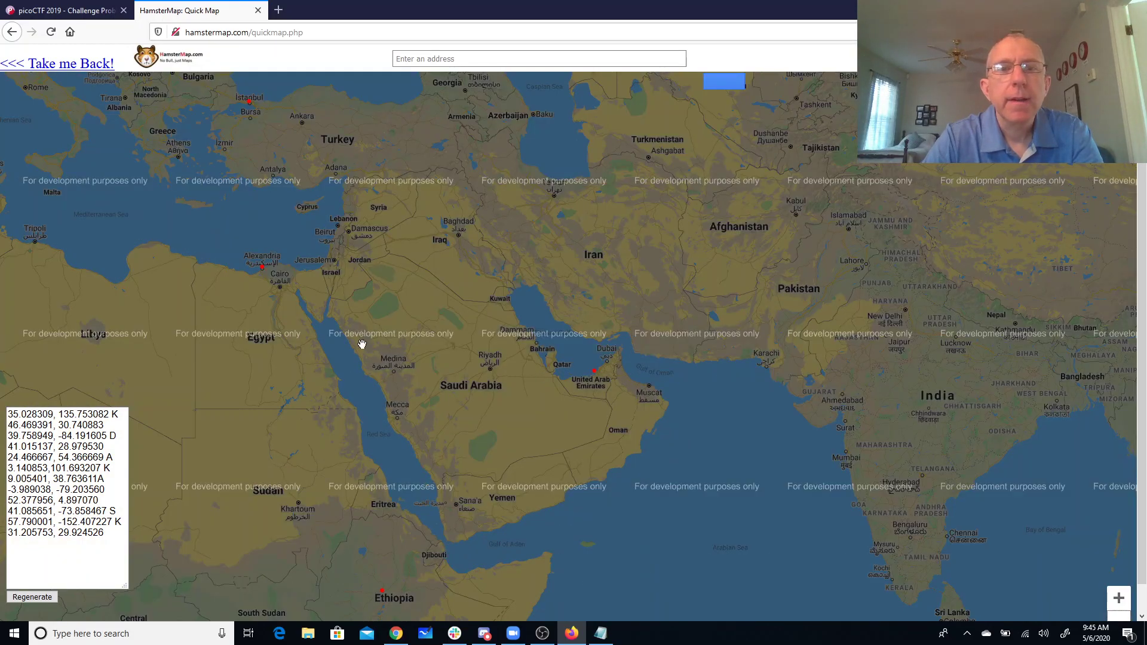
left_click_drag(362, 344, 666, 402)
mouse_move(575, 333)
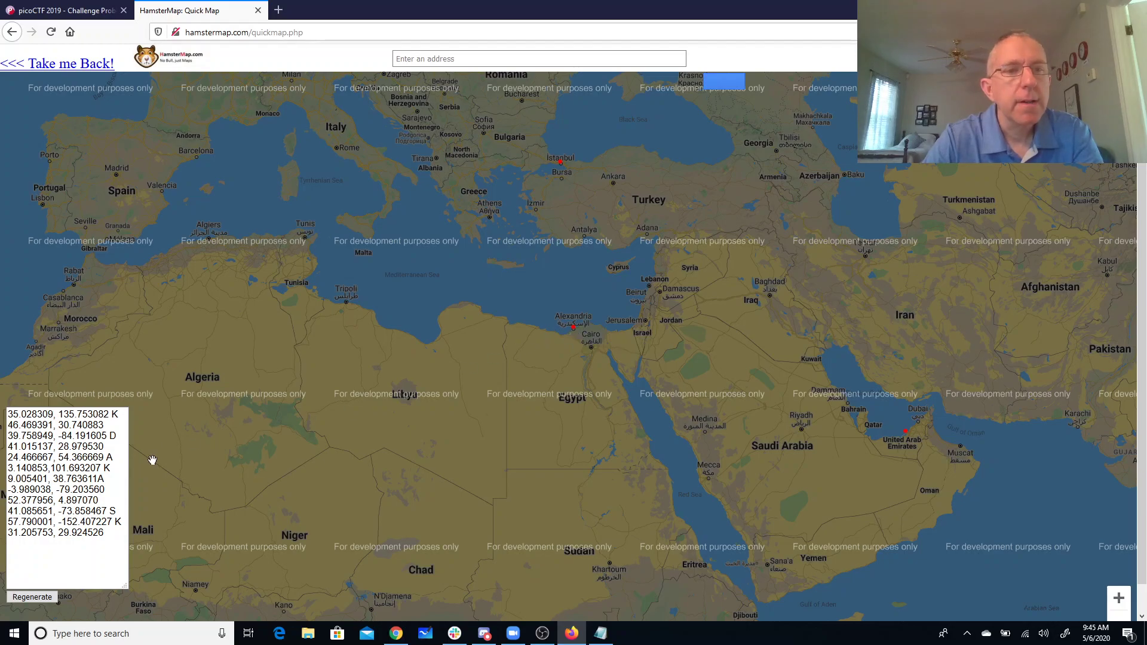
left_click(117, 535)
type("A")
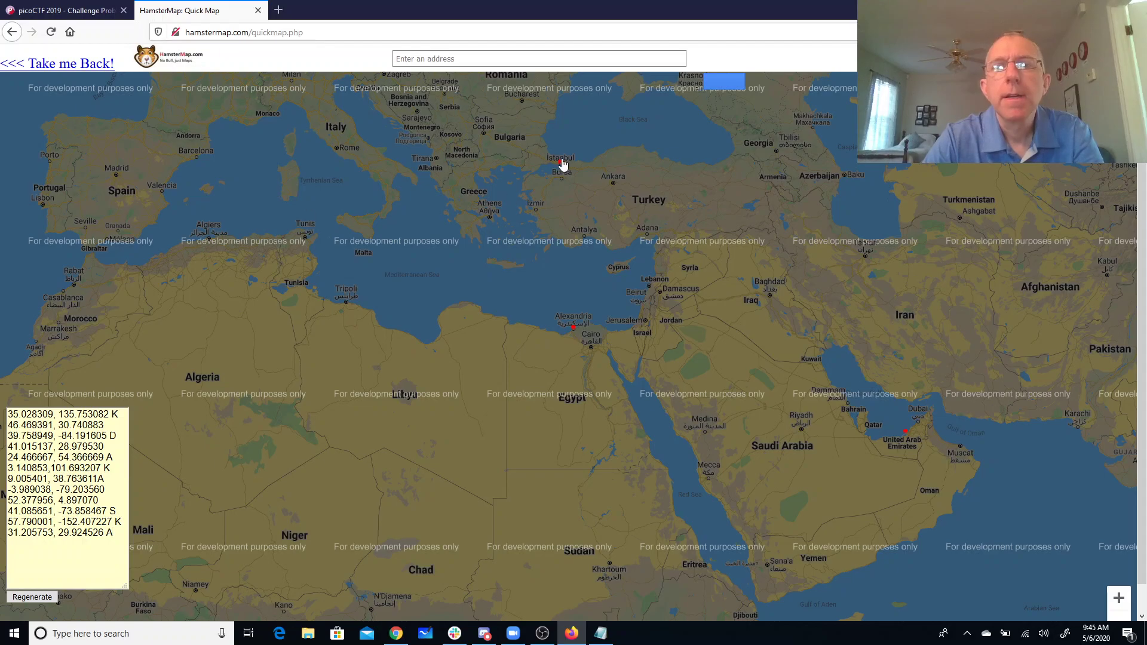
mouse_move(560, 166)
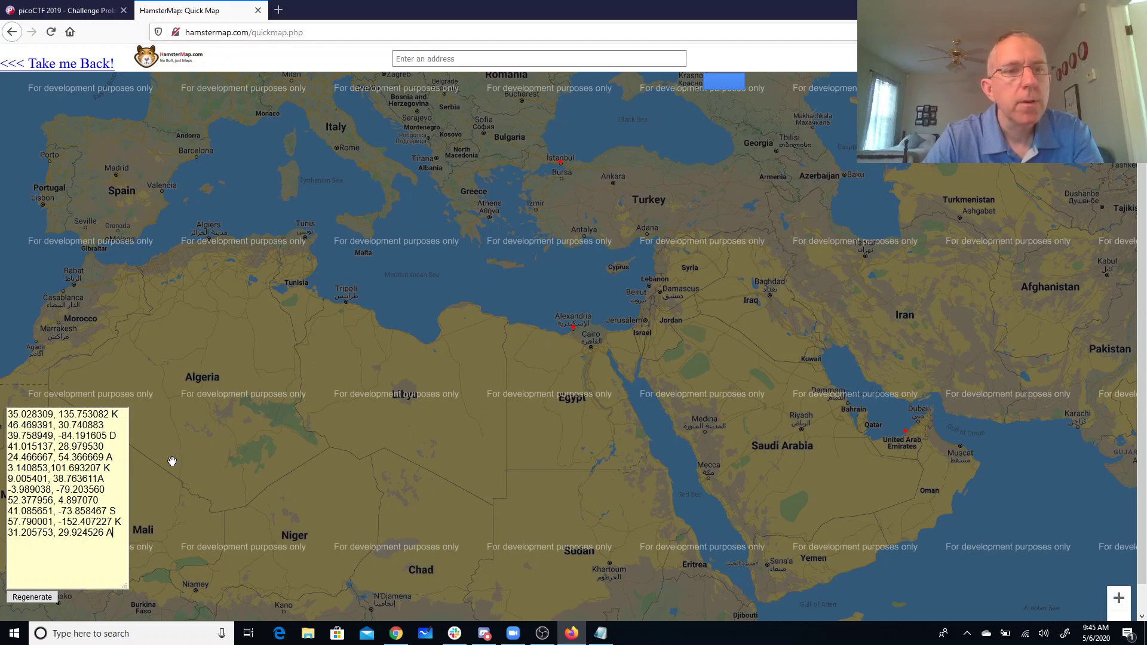
type(" I")
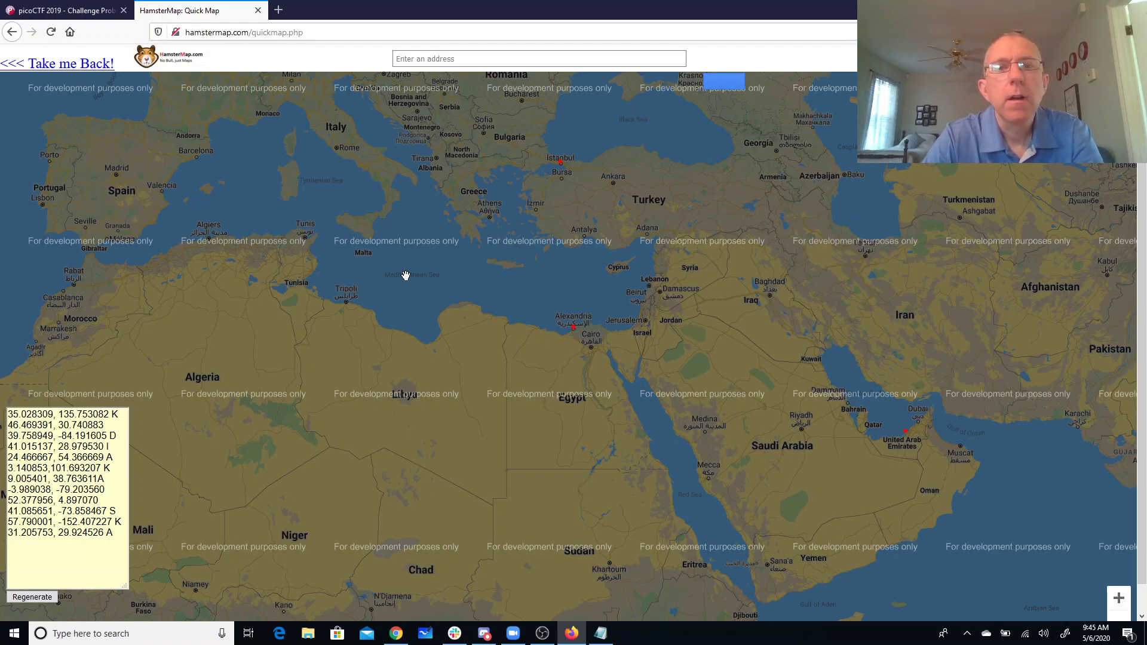
Tag Amsterdam's 52.377956, 4.897070 with A and Odesa's 46.469391, 30.740883 with O
left_click_drag(406, 276, 620, 456)
left_click_drag(427, 192, 484, 345)
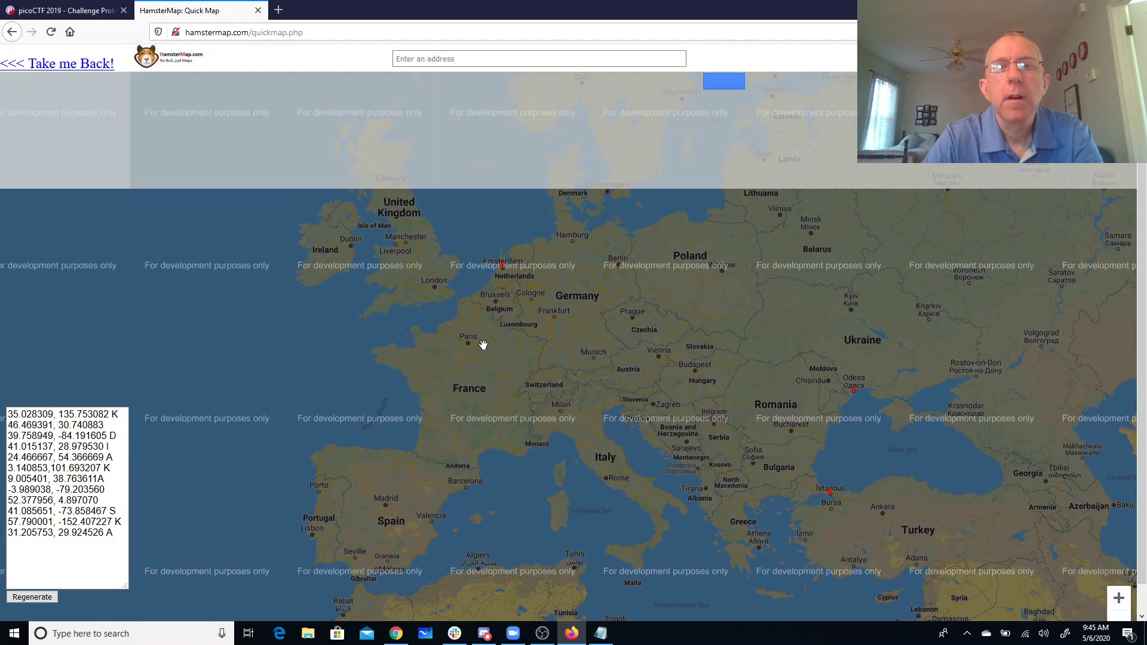
mouse_move(504, 271)
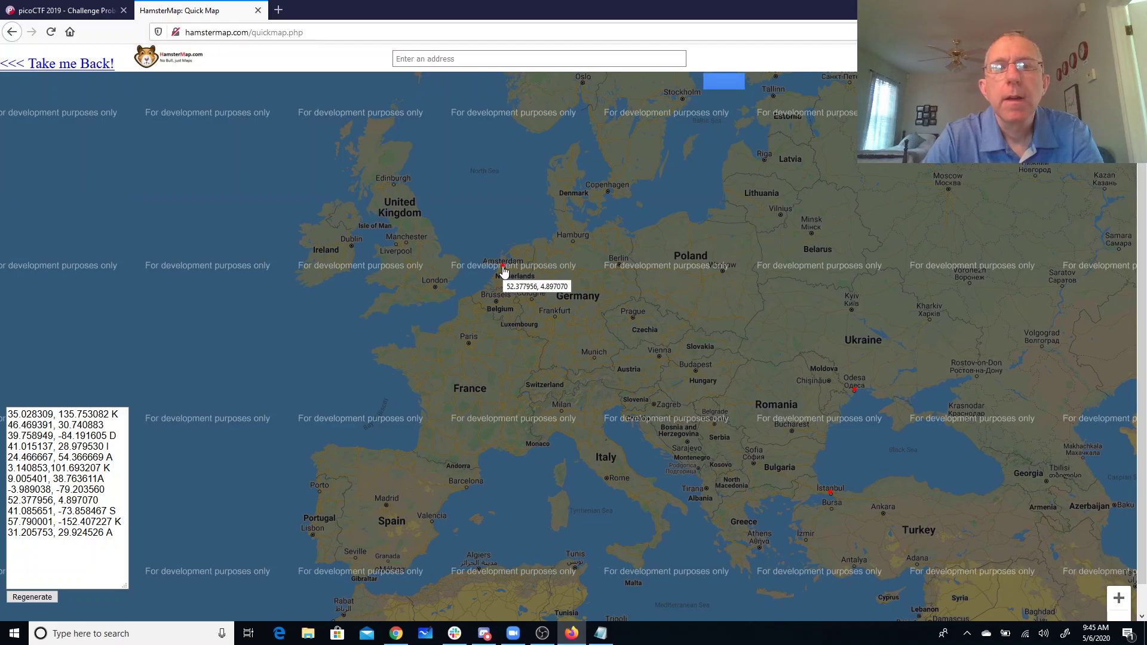
left_click(116, 501)
type("A")
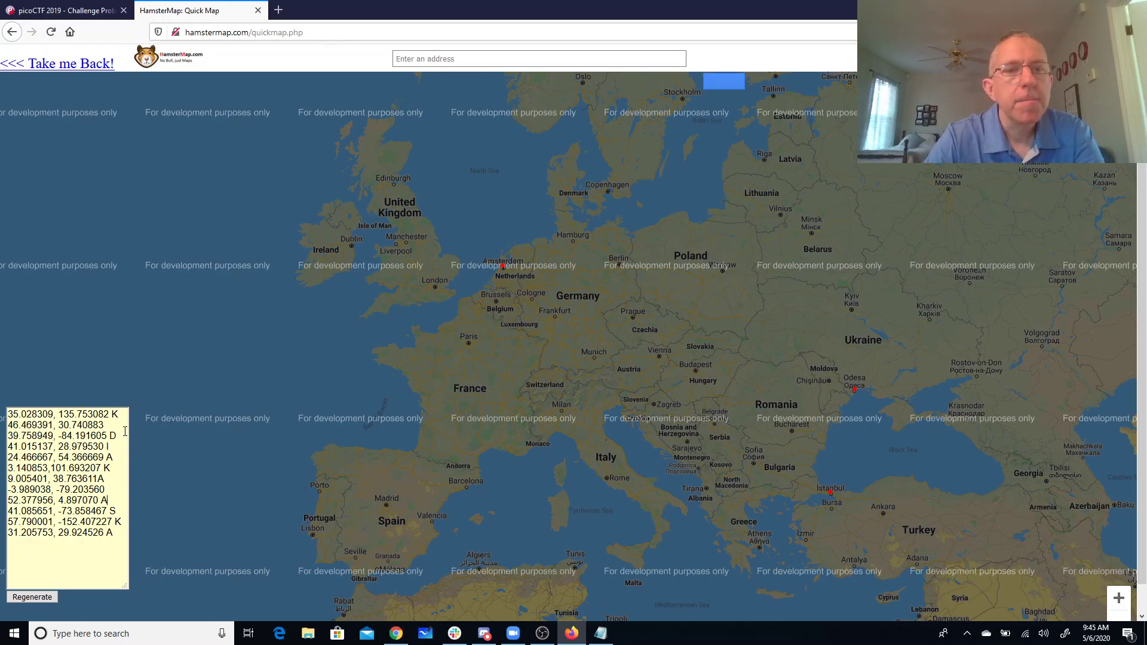
type("O")
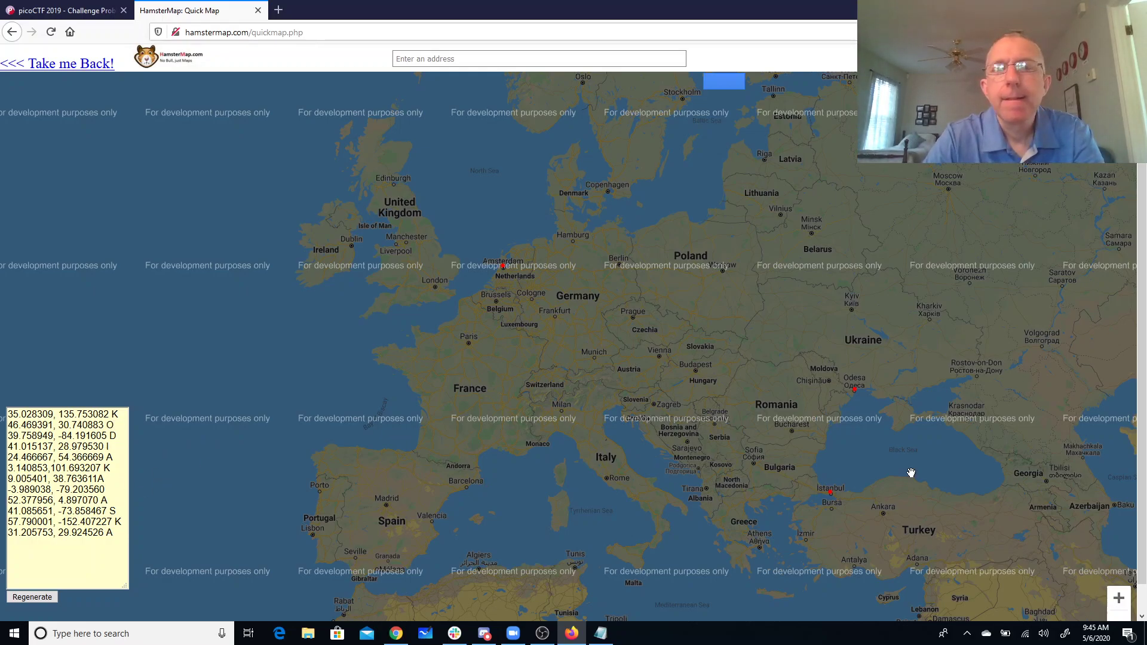
Pan the map around the globe via the Arctic, Asia and Pacific until Central and South America show
left_click(1117, 615)
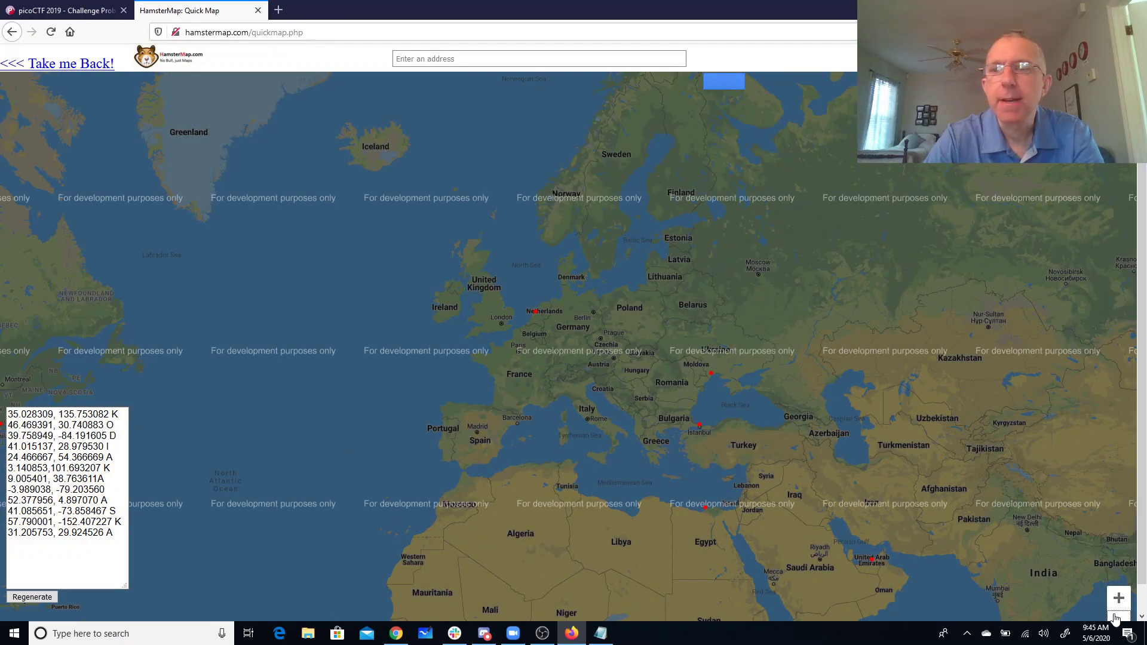
left_click_drag(346, 275, 868, 342)
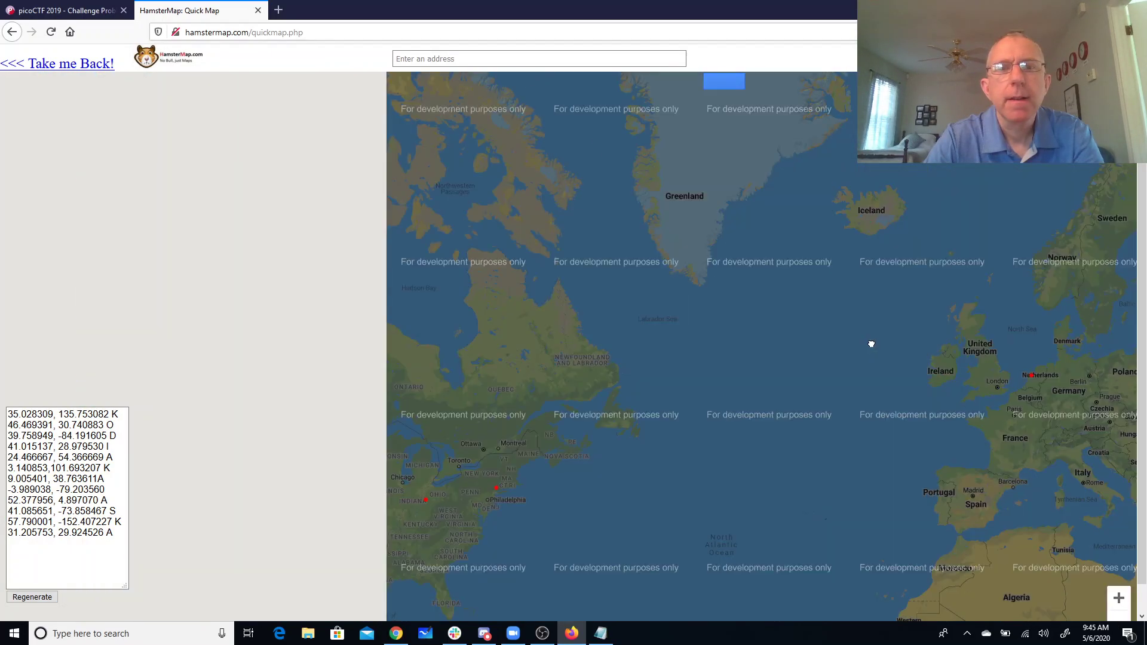
left_click_drag(533, 314, 845, 259)
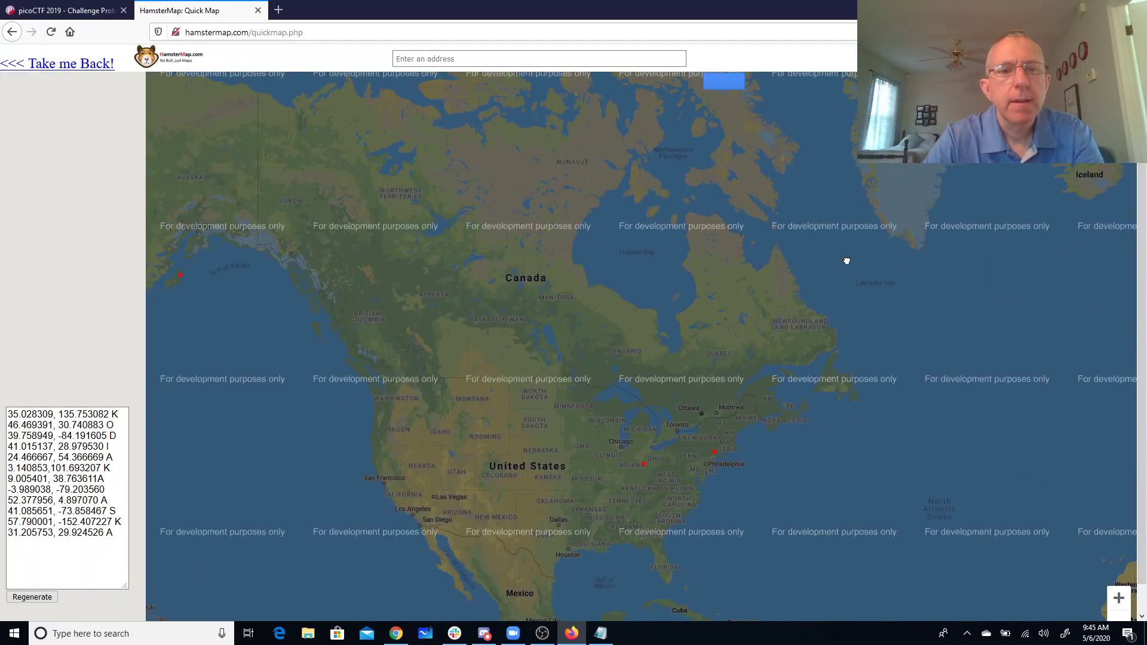
left_click_drag(372, 321, 694, 331)
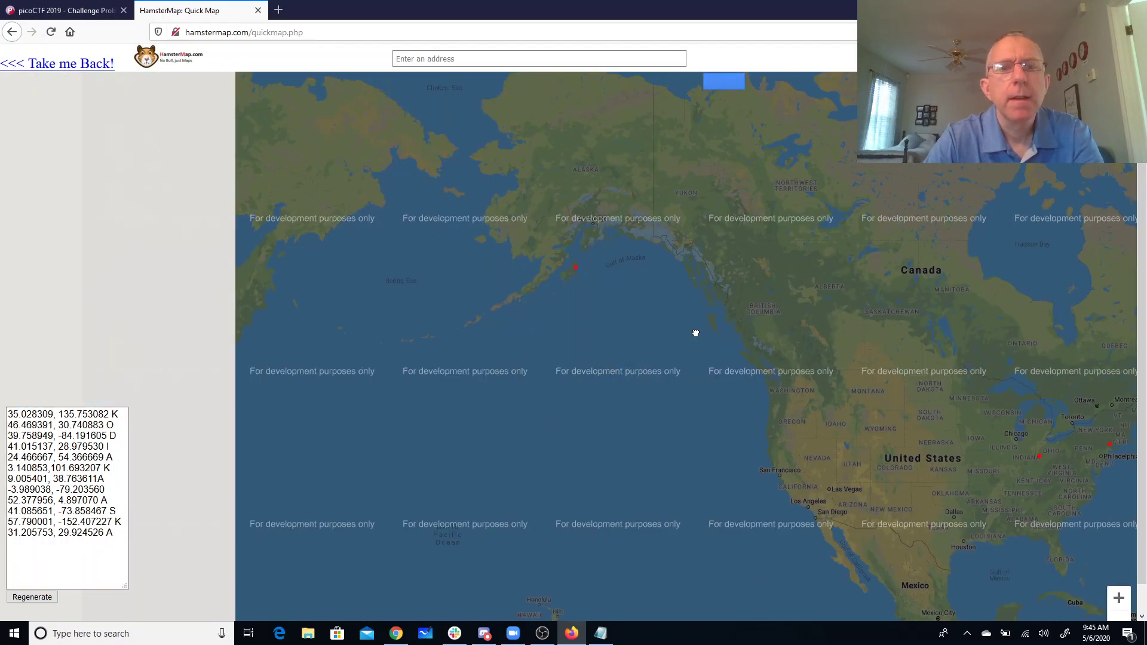
mouse_move(497, 400)
left_mouse_down()
mouse_move(633, 441)
mouse_move(707, 523)
left_mouse_up()
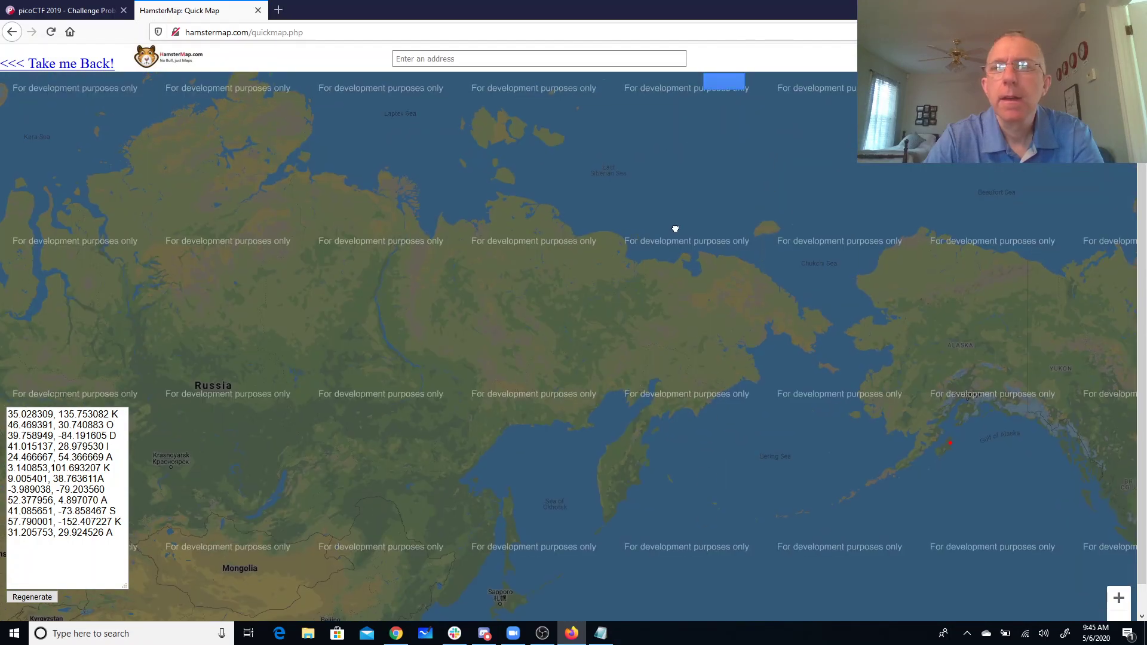
left_click_drag(673, 228, 561, 325)
left_click_drag(863, 253, 420, 235)
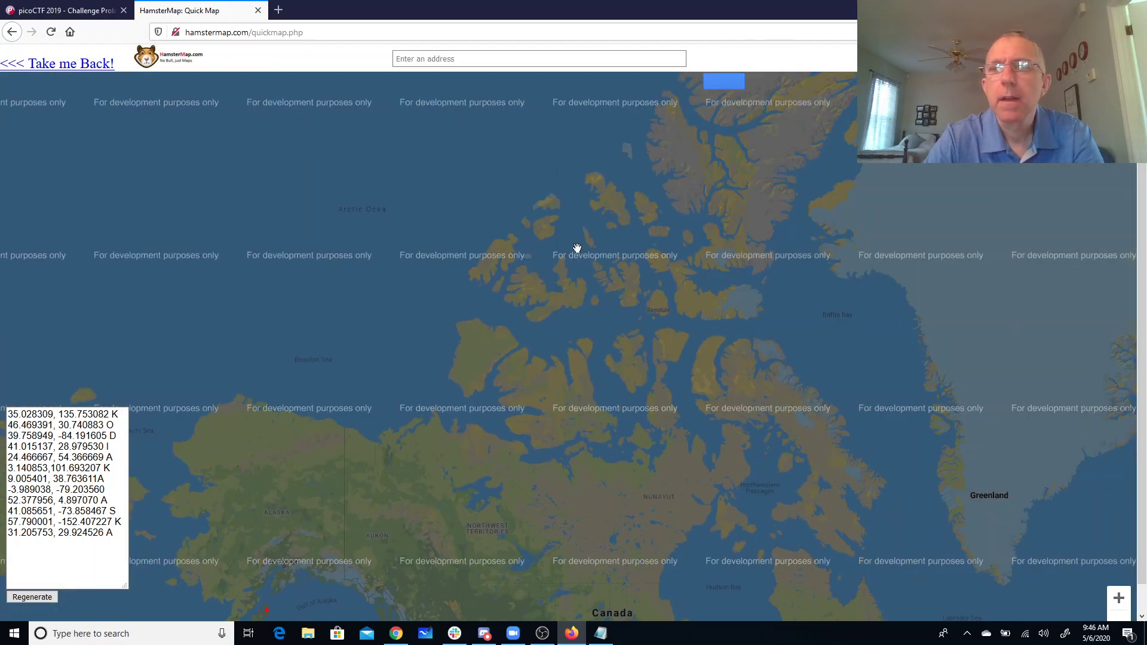
left_click_drag(759, 289, 625, 376)
left_click_drag(881, 292, 363, 210)
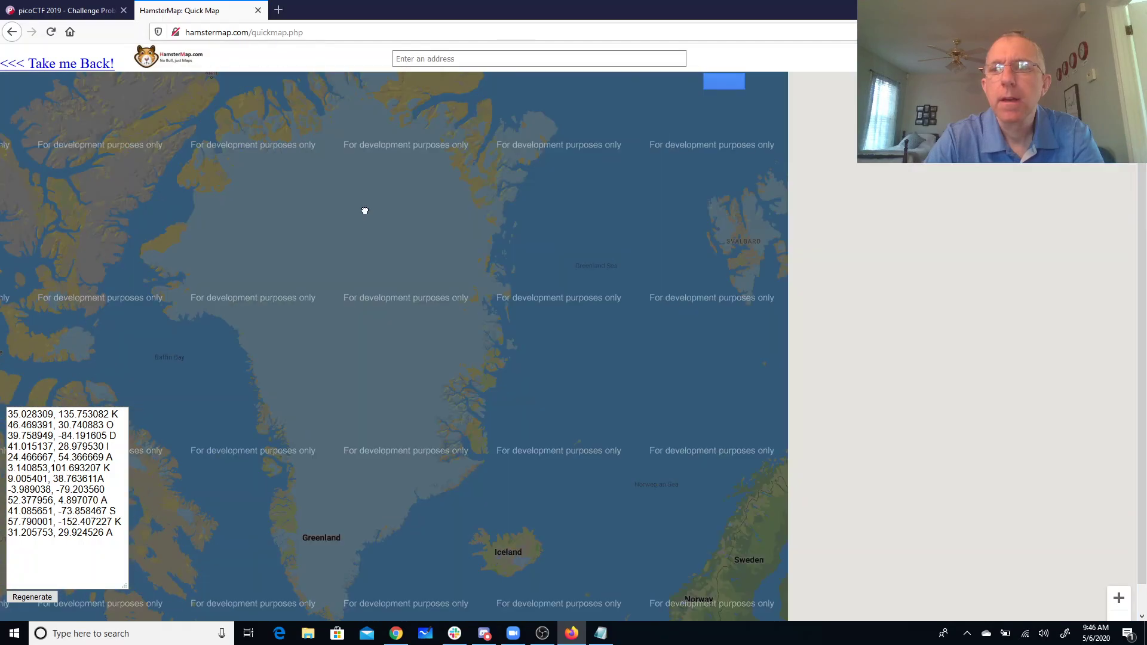
left_click_drag(848, 265, 418, 151)
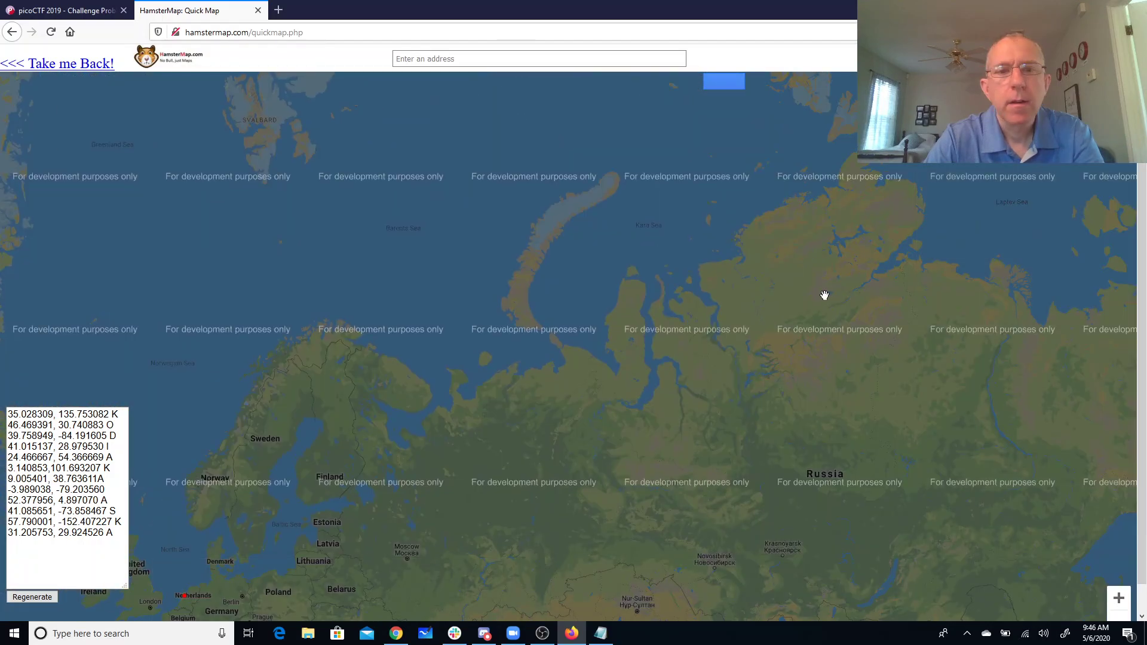
left_click_drag(824, 295, 775, 168)
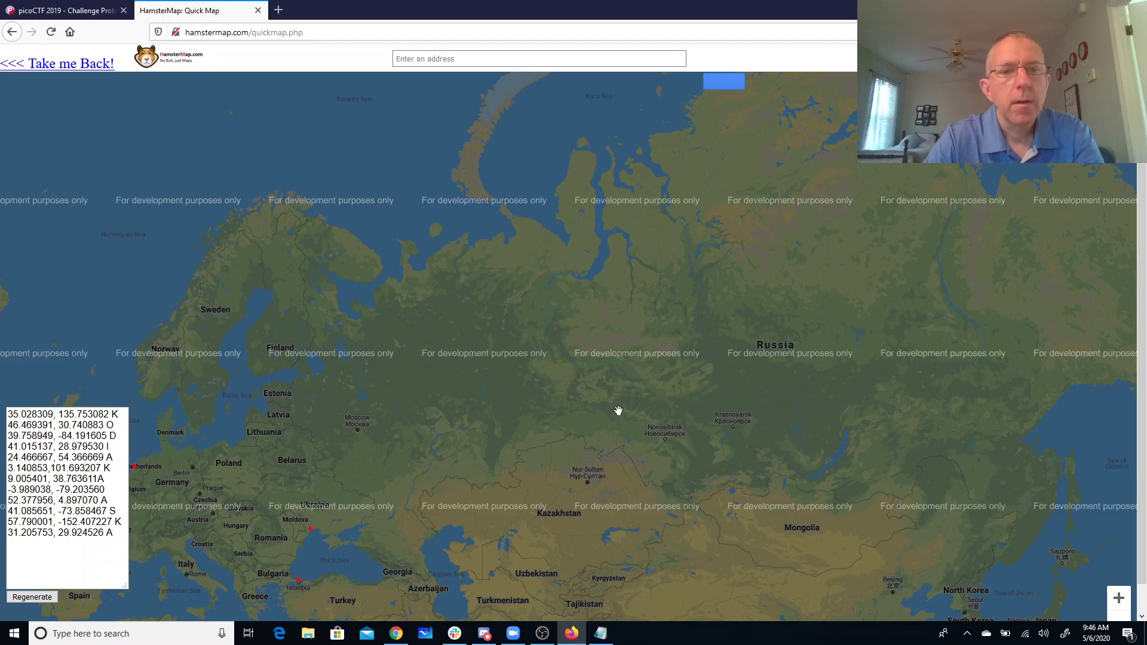
left_click_drag(357, 449, 563, 256)
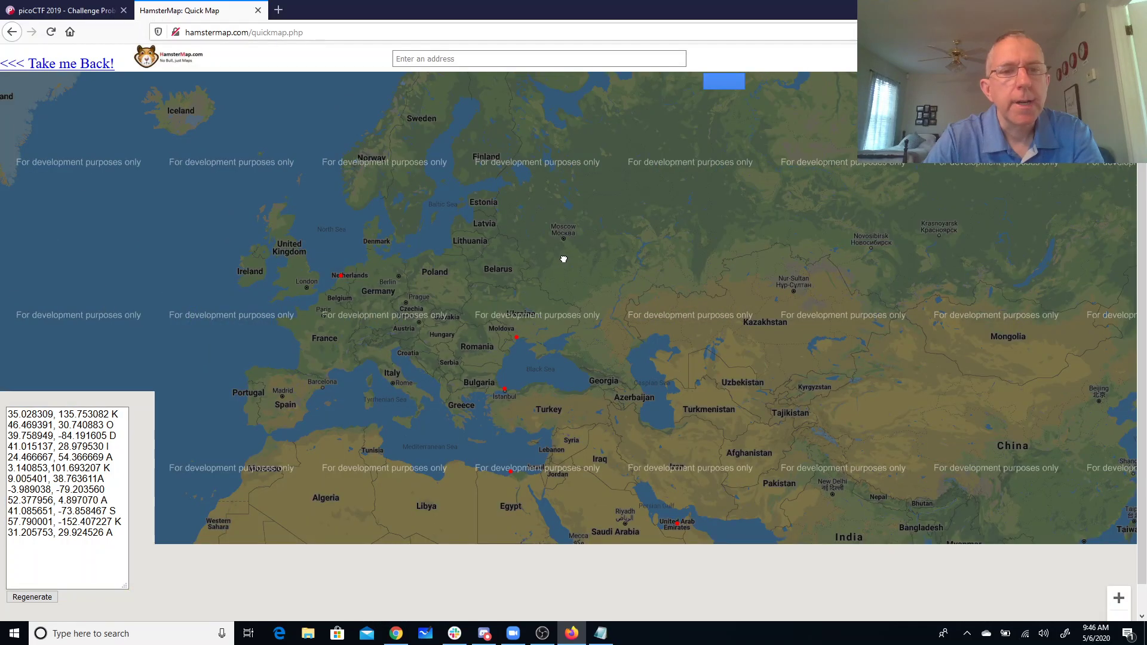
left_click_drag(802, 358, 448, 358)
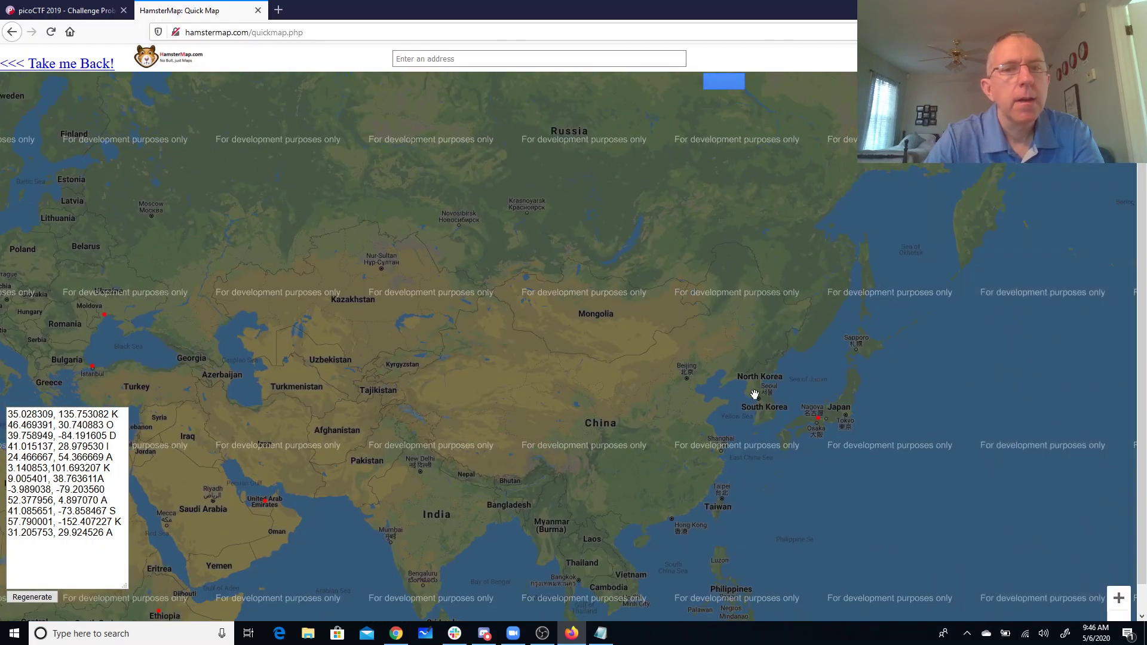
left_click_drag(754, 393, 410, 377)
left_click_drag(815, 472, 356, 379)
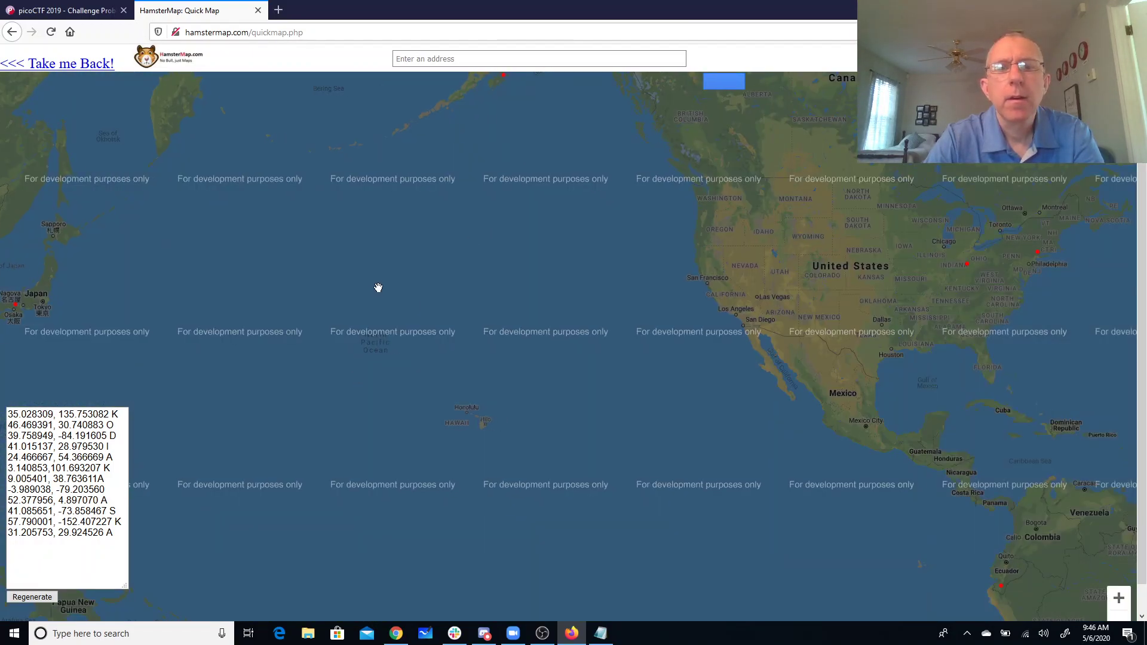
mouse_move(379, 288)
left_mouse_down()
mouse_move(602, 400)
mouse_move(543, 468)
mouse_move(397, 584)
mouse_move(419, 476)
mouse_move(335, 367)
left_mouse_up()
left_click_drag(661, 451, 282, 269)
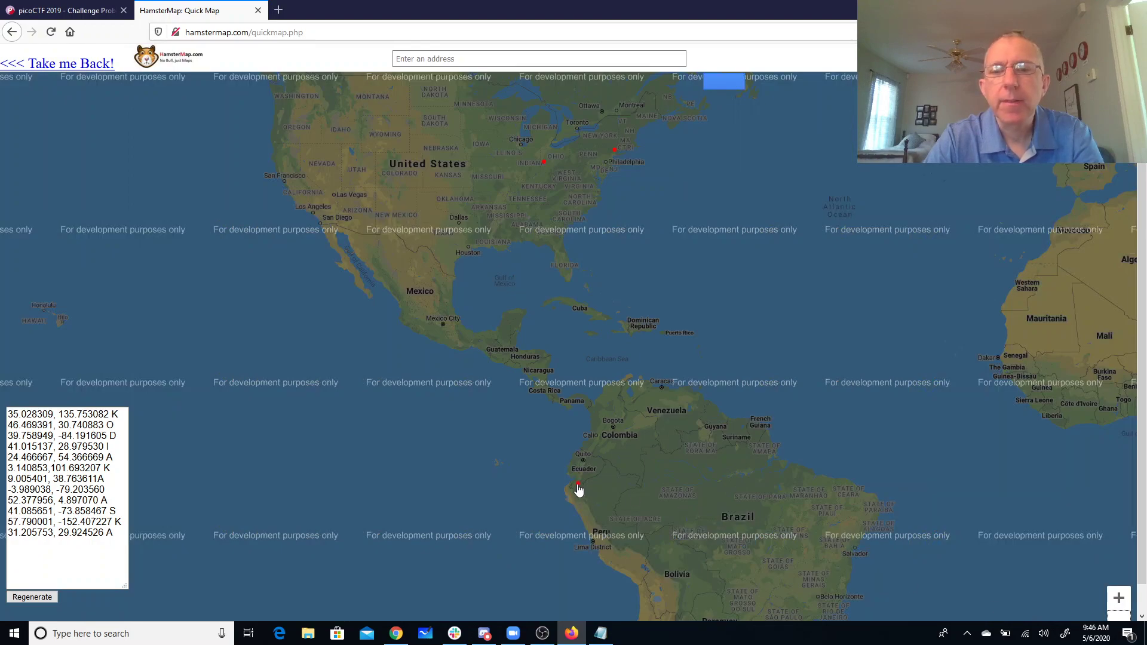
Zoom in on the southern Ecuador marker and place the caret after the -3.989038, -79.203560 line
left_click(1119, 599)
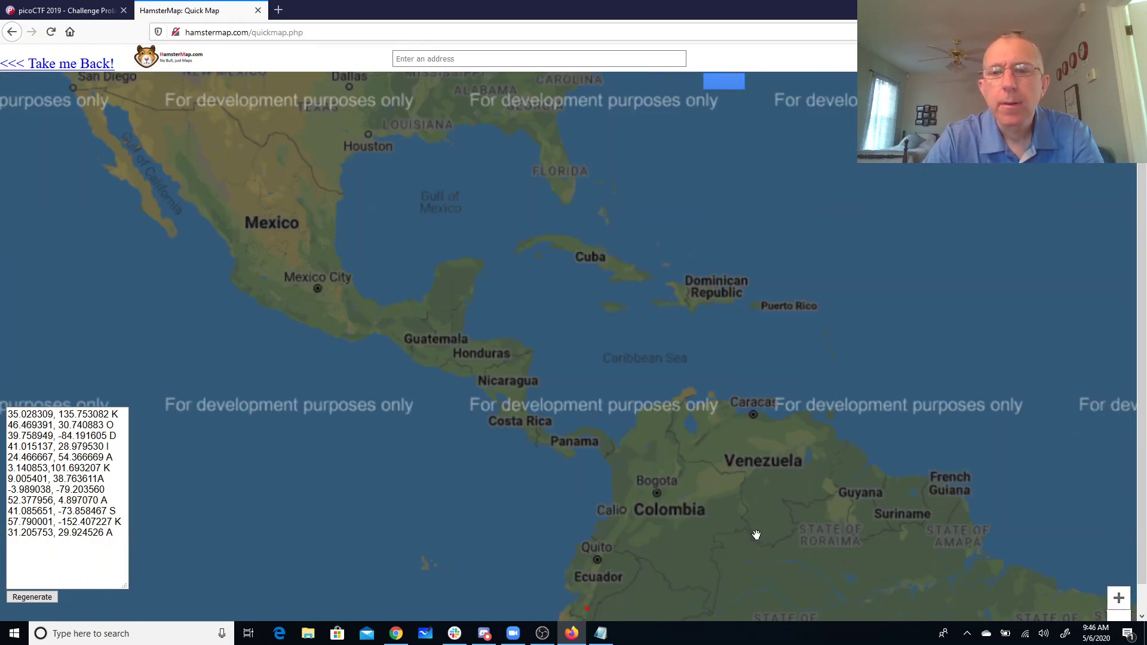
mouse_move(633, 595)
left_mouse_down()
mouse_move(672, 549)
mouse_move(742, 256)
left_mouse_up()
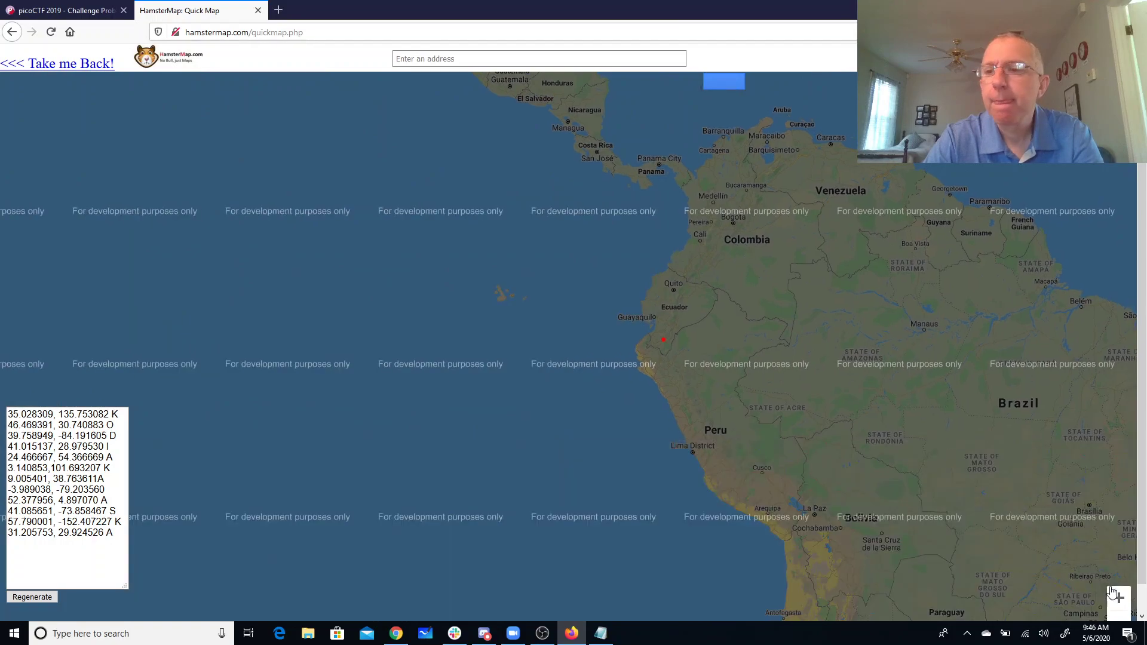
left_click(1118, 597)
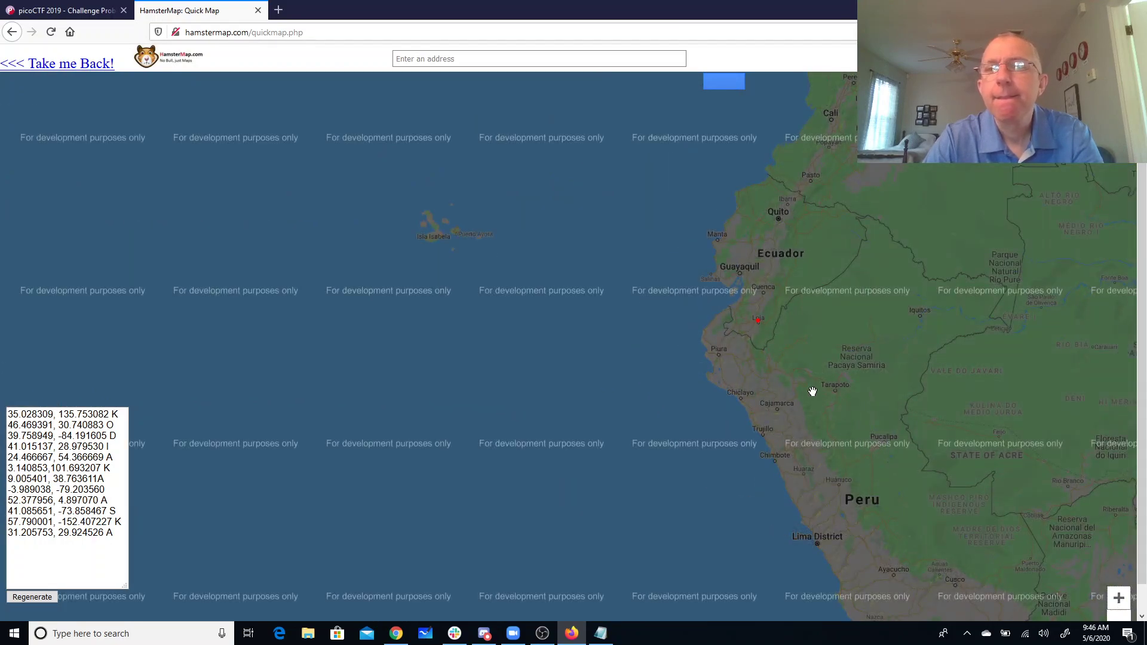
left_click_drag(813, 391, 659, 390)
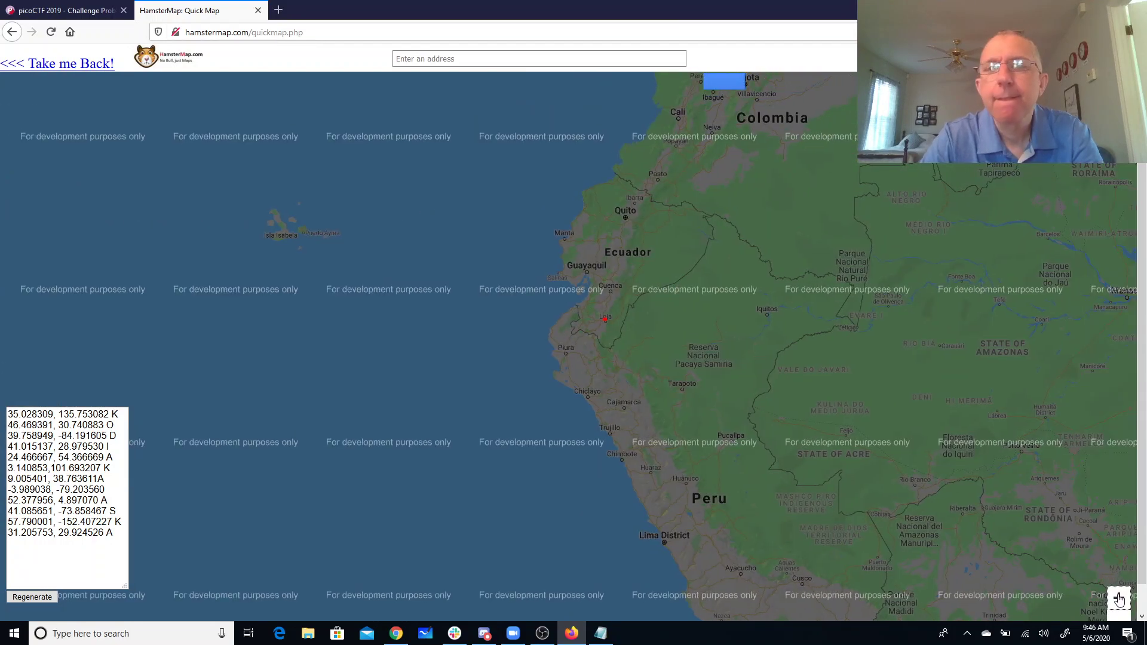
left_click(1118, 598)
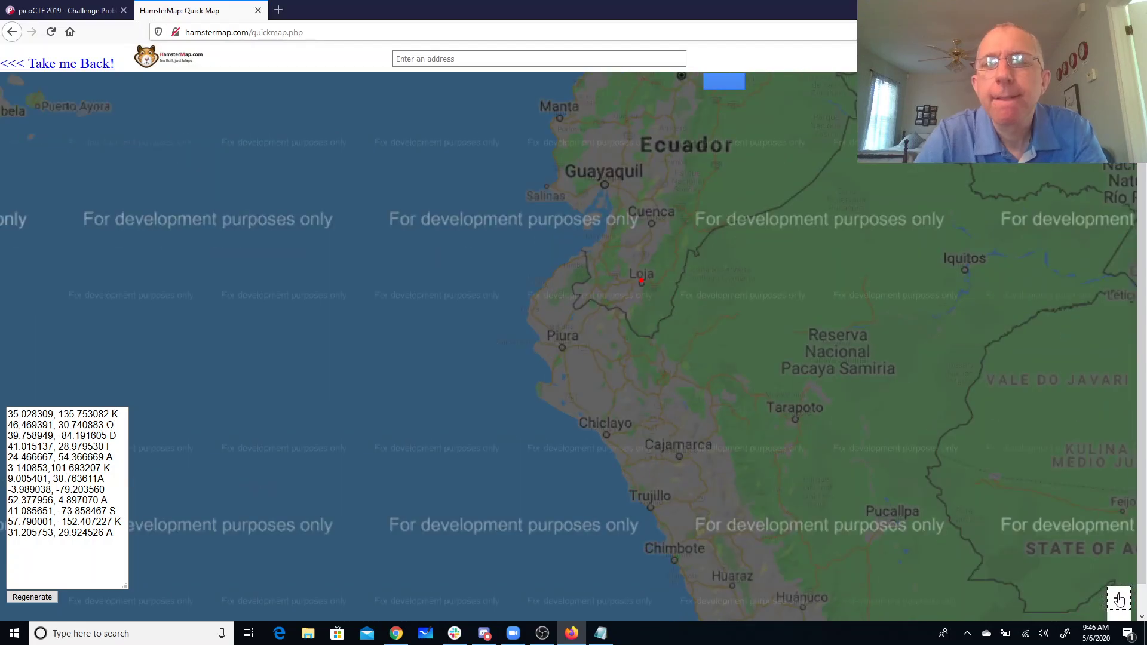
left_click(115, 489)
Add L to the Loja line, then submit picoCTF{KODIAK_ALASKA} as the Mr-Worldwide flag
type("L")
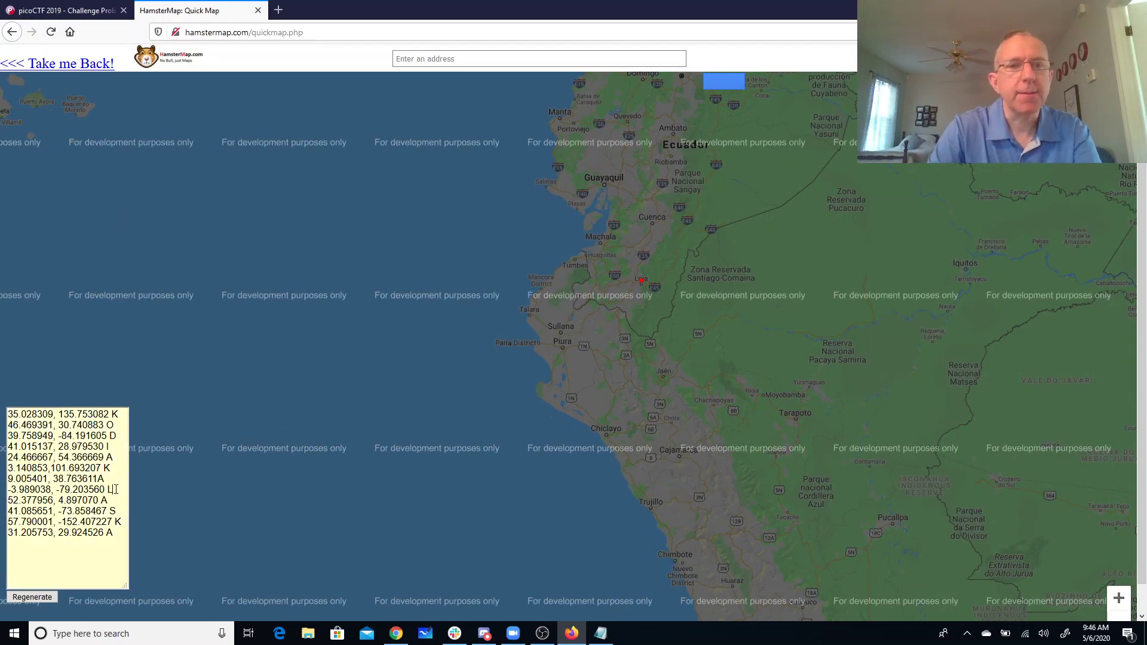
left_click(69, 12)
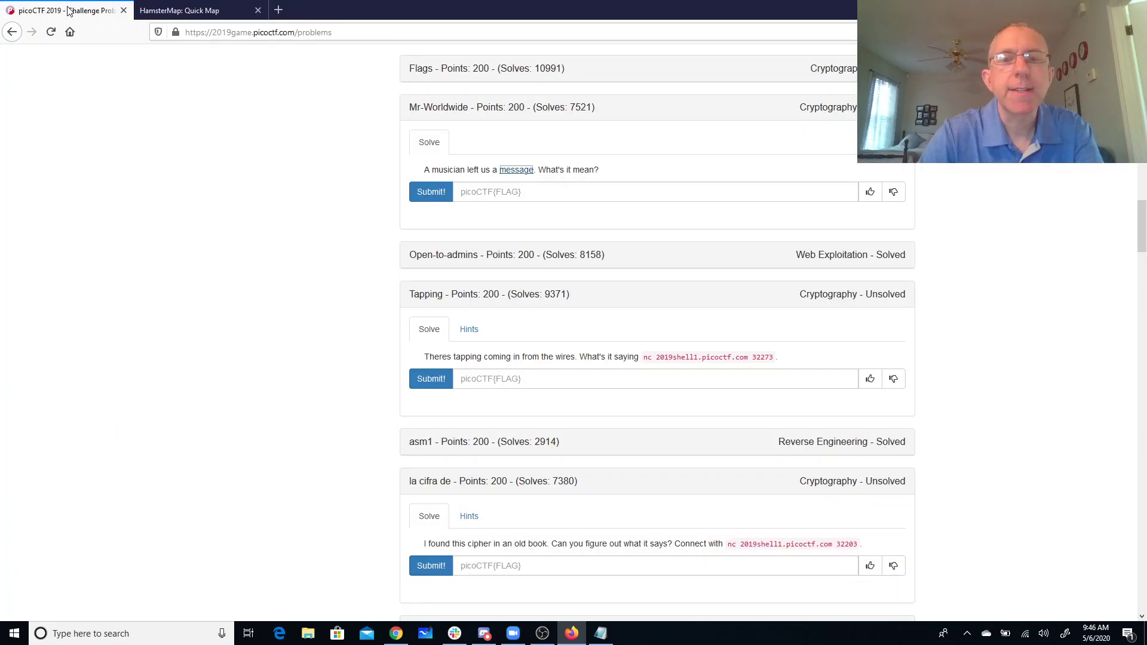
left_click(466, 380)
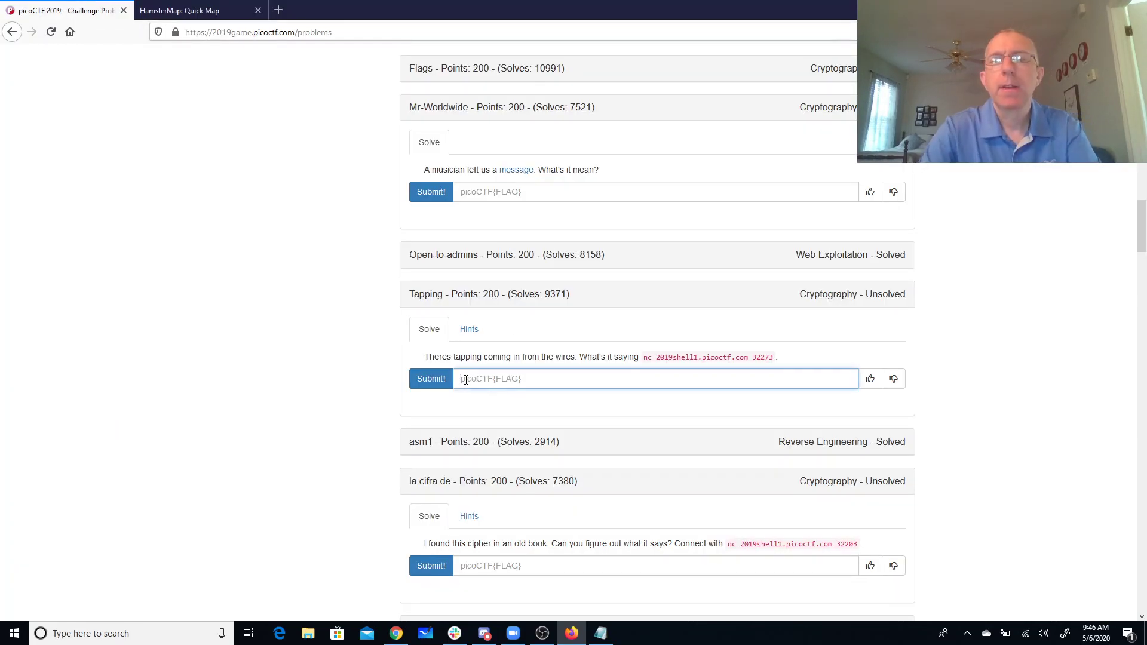
left_click(496, 193)
type("picoCTF{KODIAK_ALASKA")
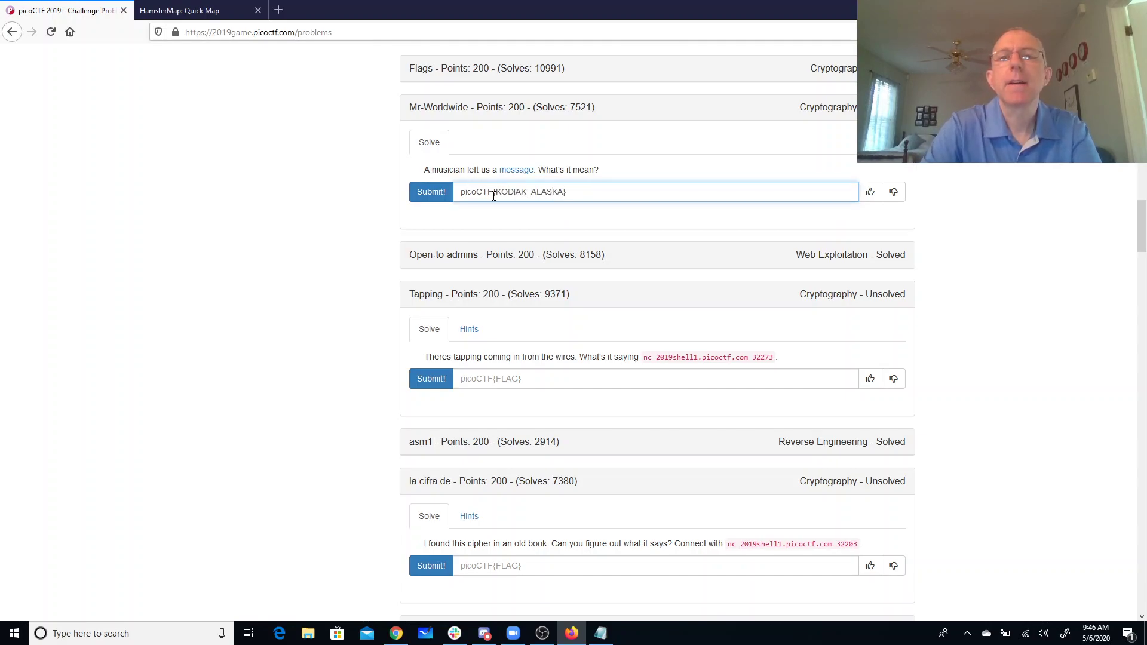
left_click(429, 197)
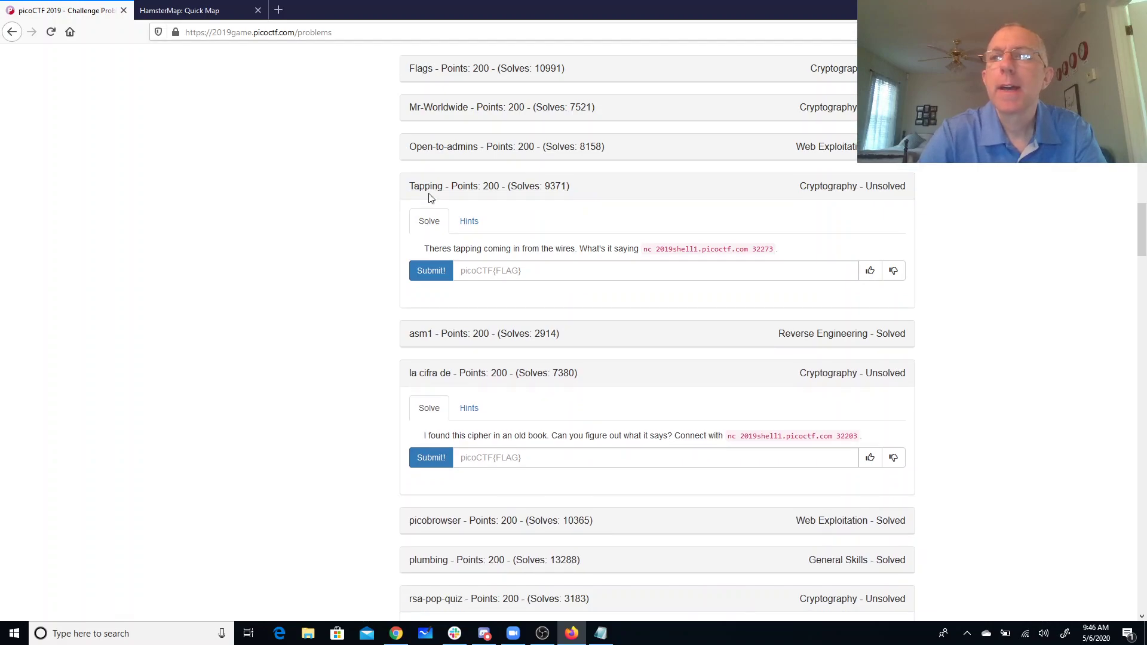
key("alt+Tab")
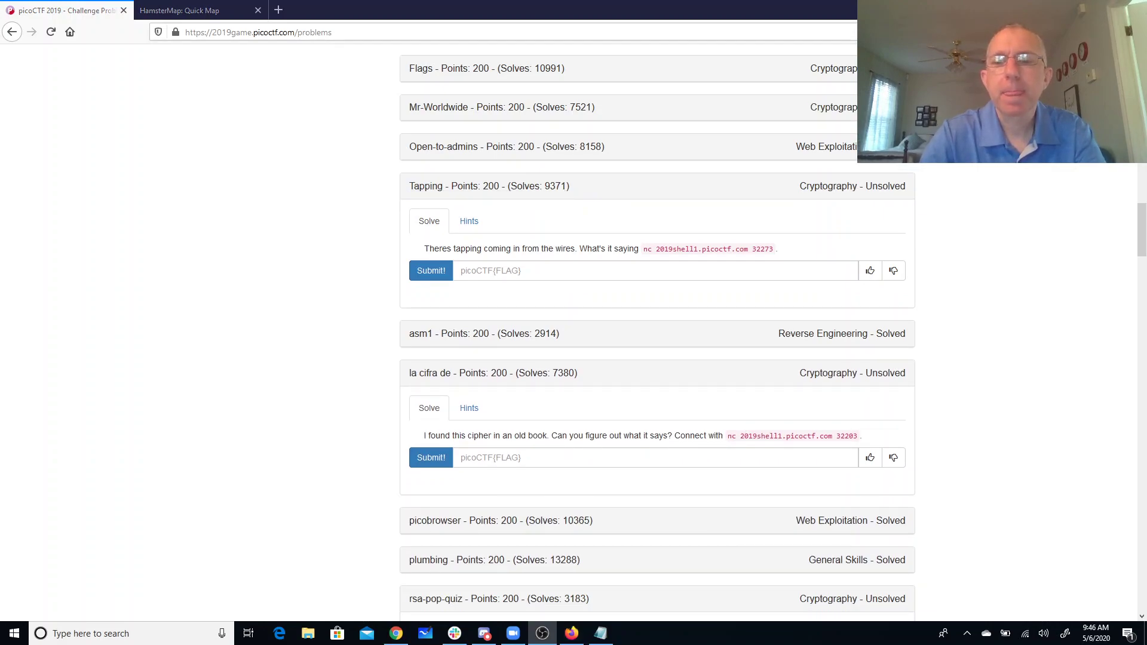